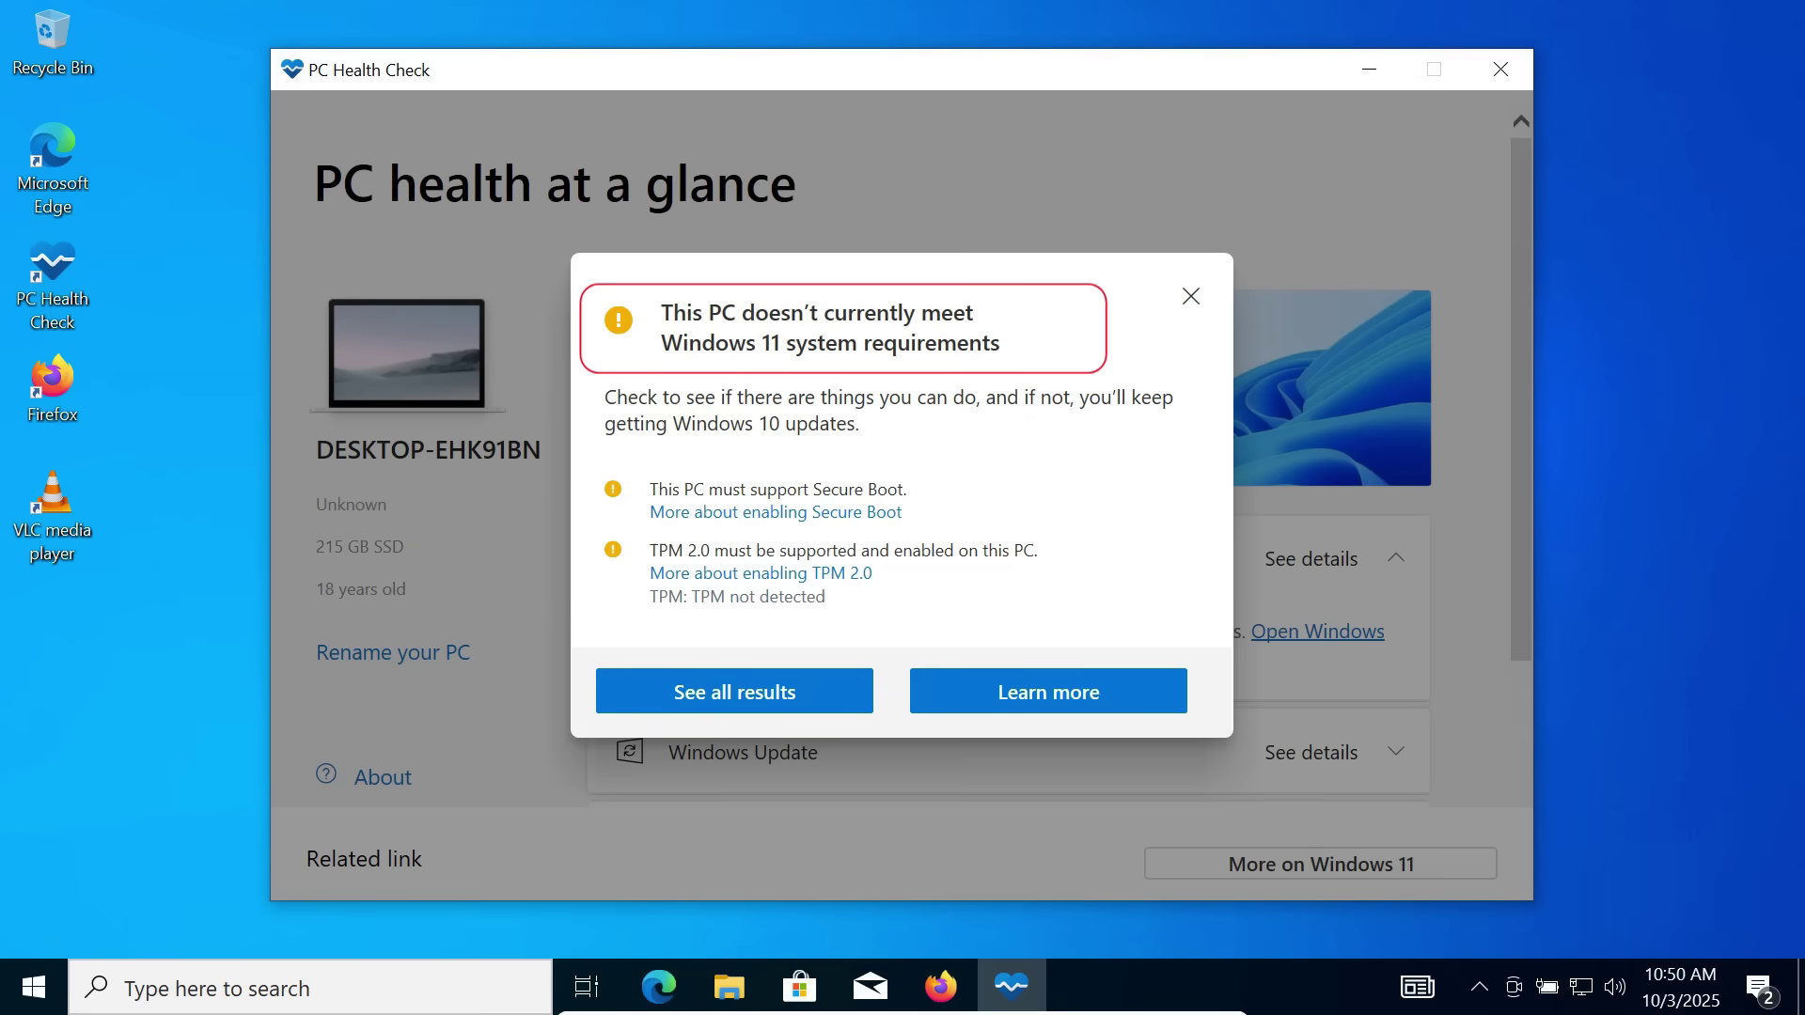
Step: Look through the Downloads, Pictures, Music and Videos folders in File Explorer and close the window
{"action": "left_click", "coordinate": [729, 987]}
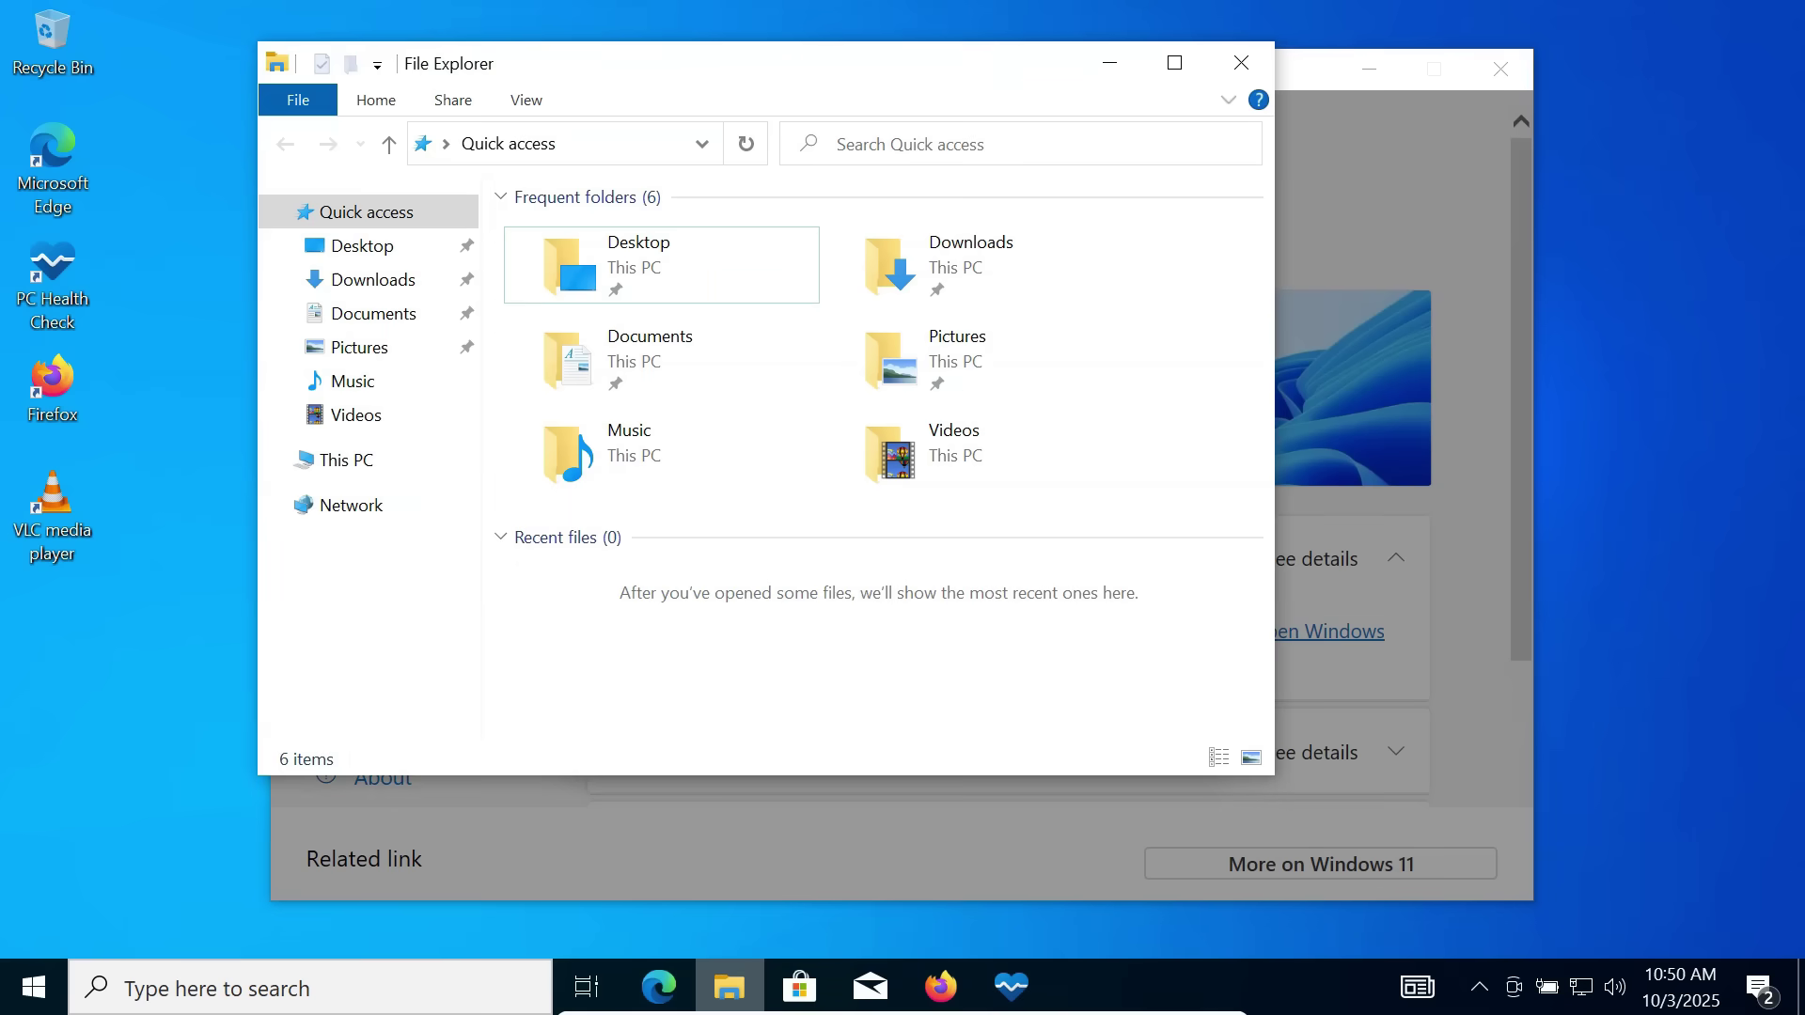
{"action": "left_click", "coordinate": [373, 280]}
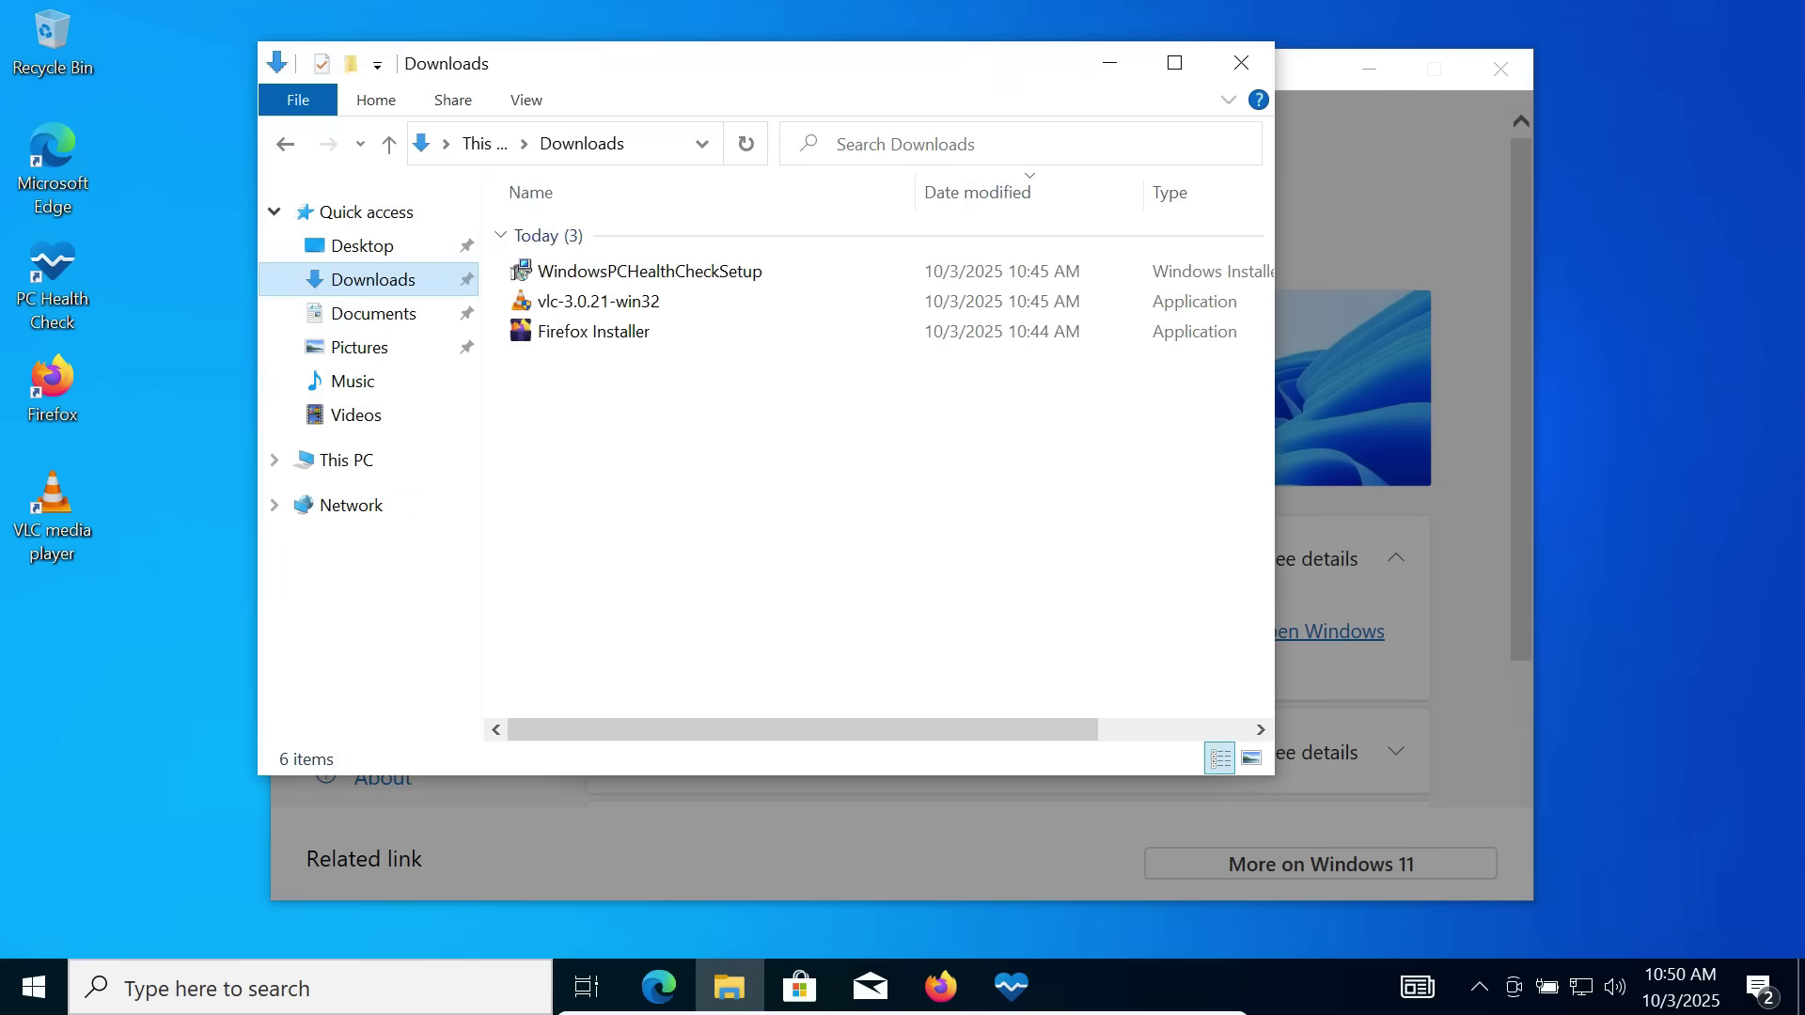
{"action": "left_click", "coordinate": [360, 348]}
{"action": "left_click", "coordinate": [352, 380]}
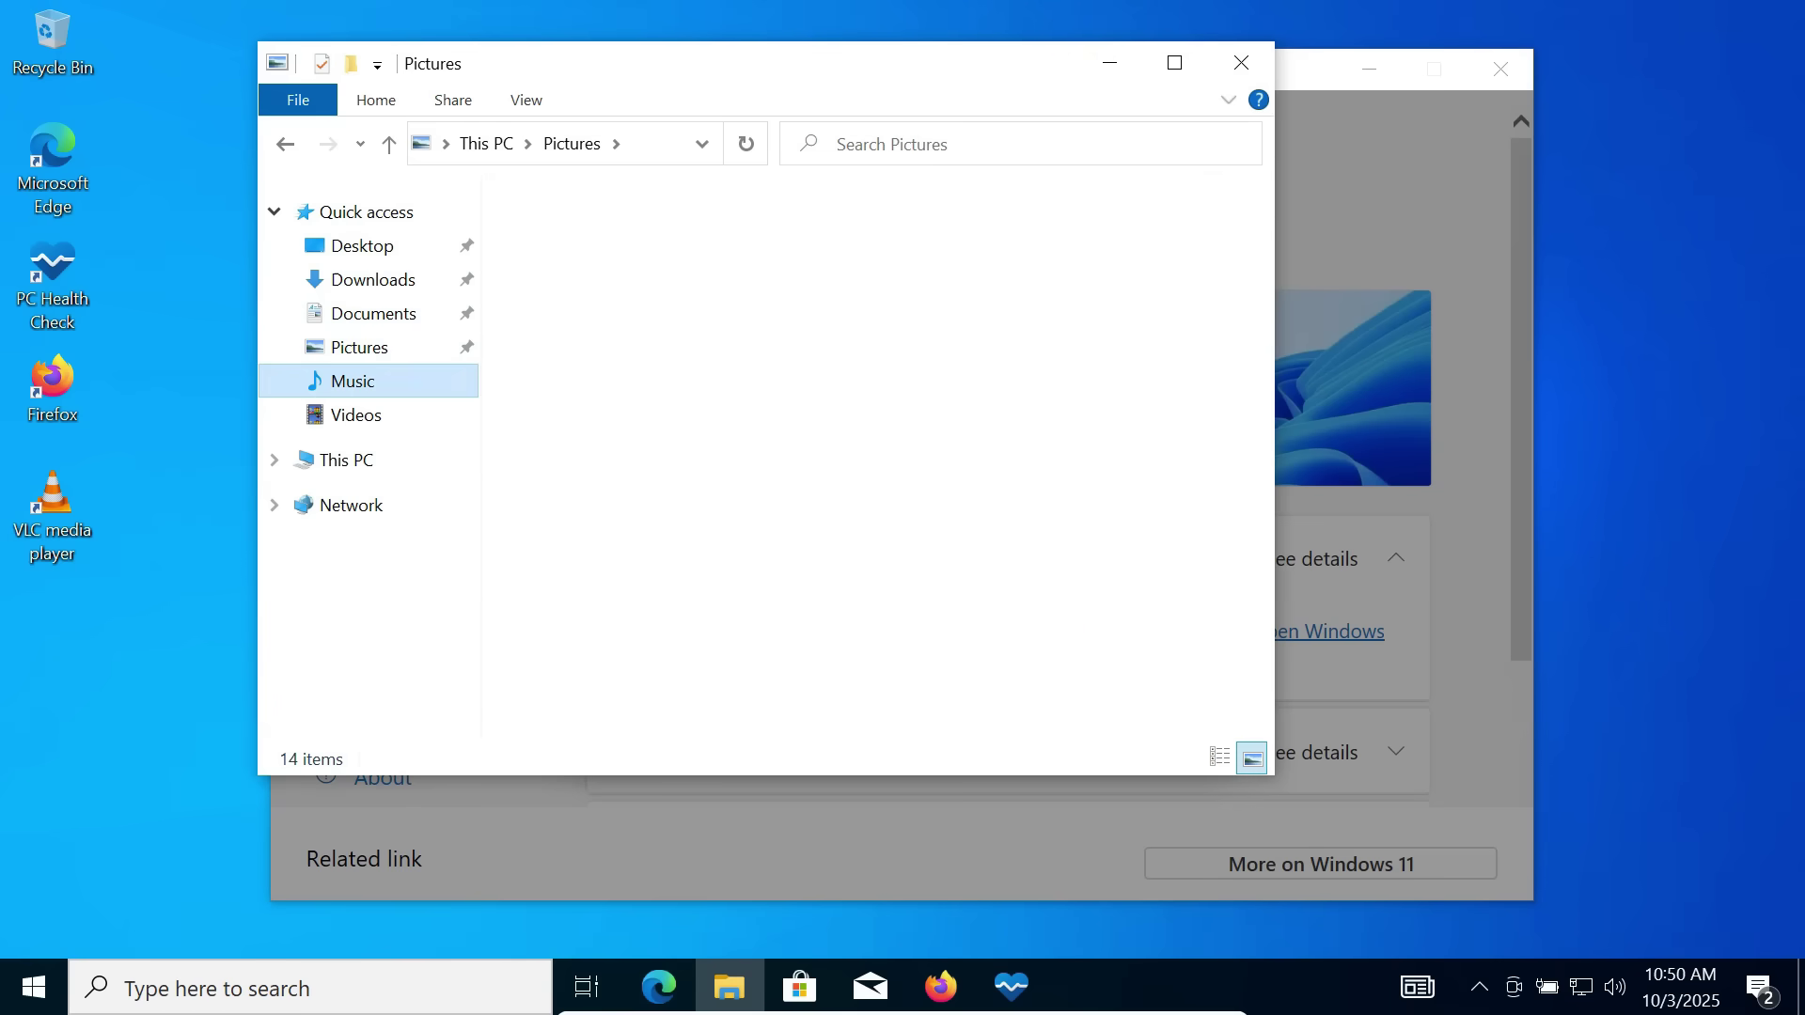
{"action": "left_click", "coordinate": [356, 414]}
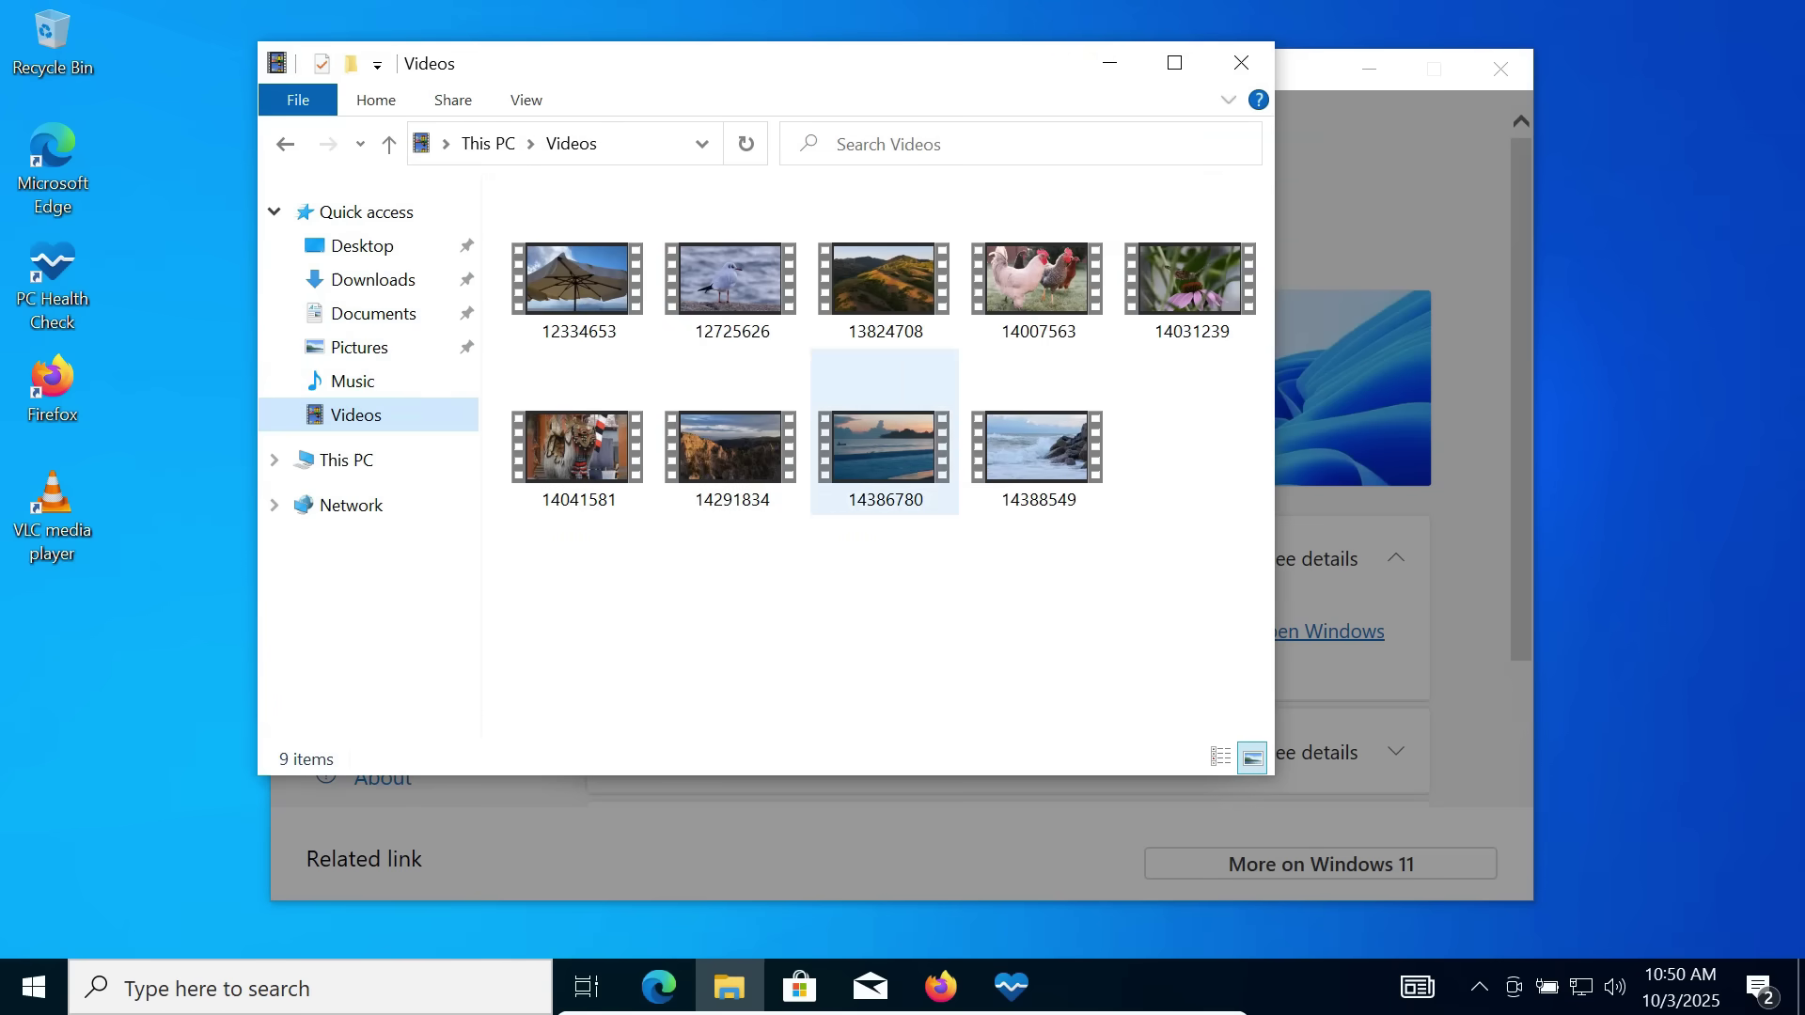
{"action": "left_click", "coordinate": [1241, 62]}
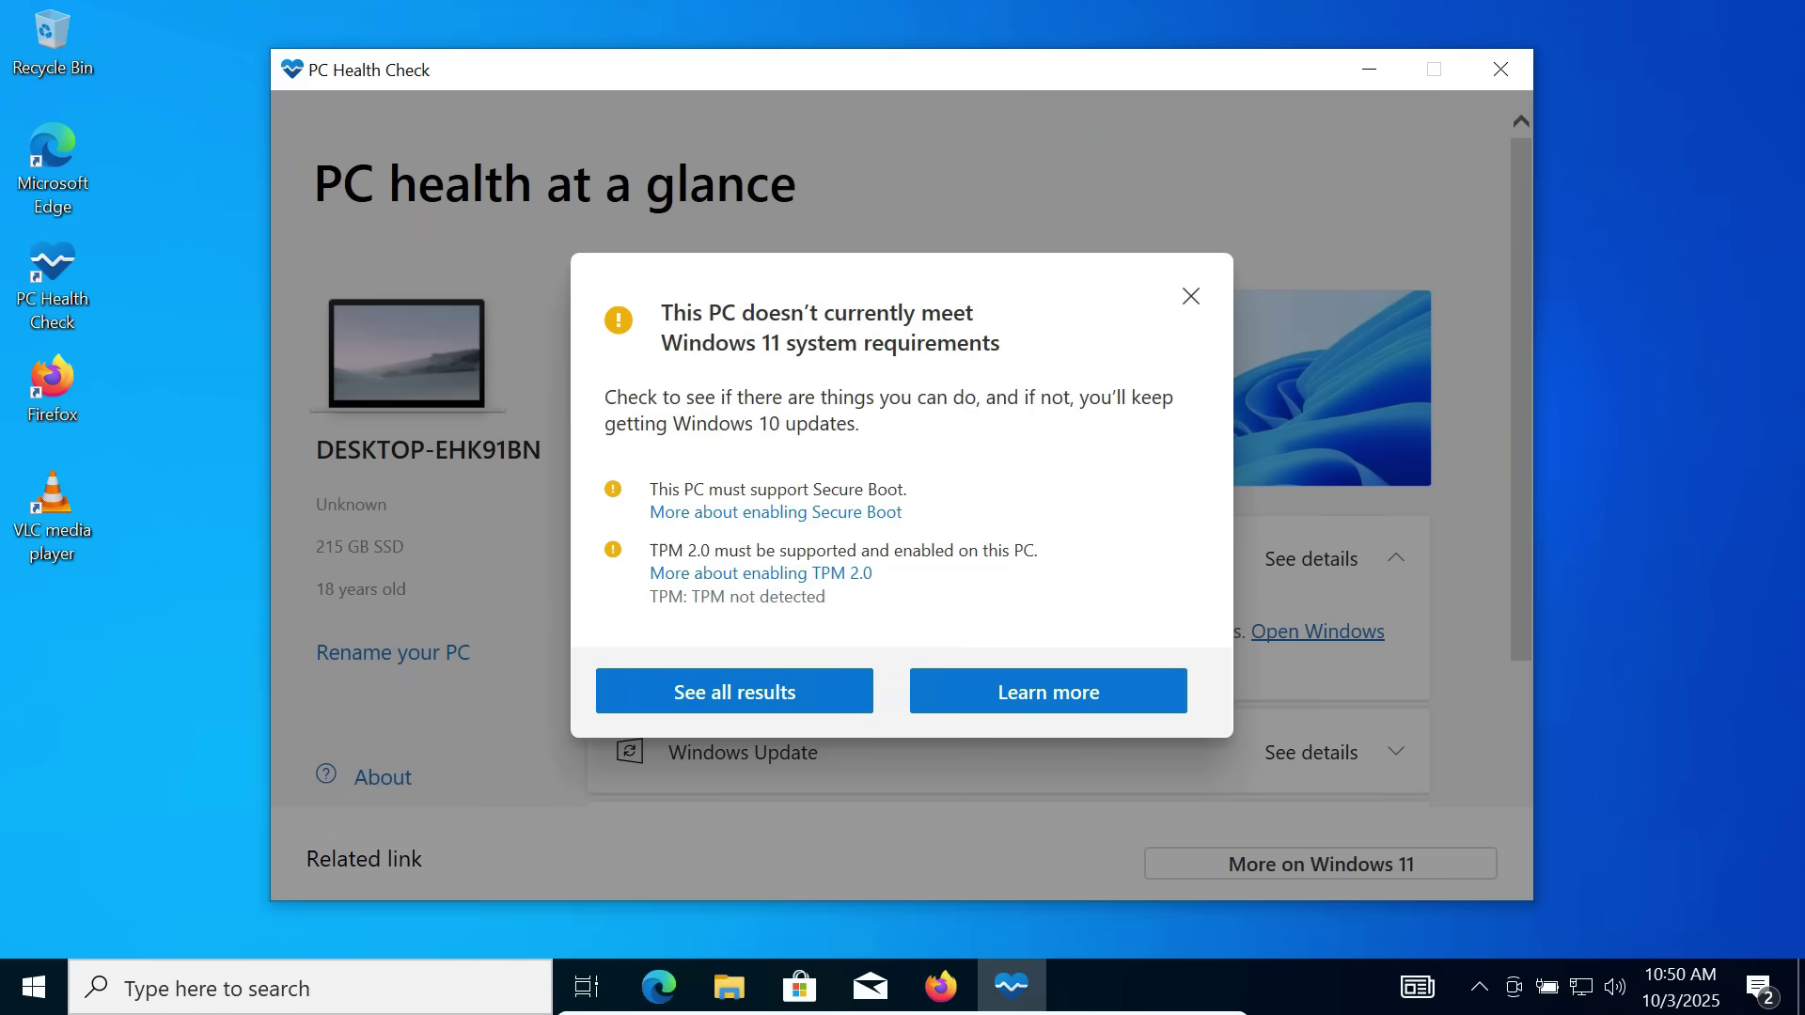
Step: Close PC Health Check and run winver to display the installed Windows version and build
{"action": "left_click", "coordinate": [1190, 296]}
{"action": "key", "text": "alt+F4"}
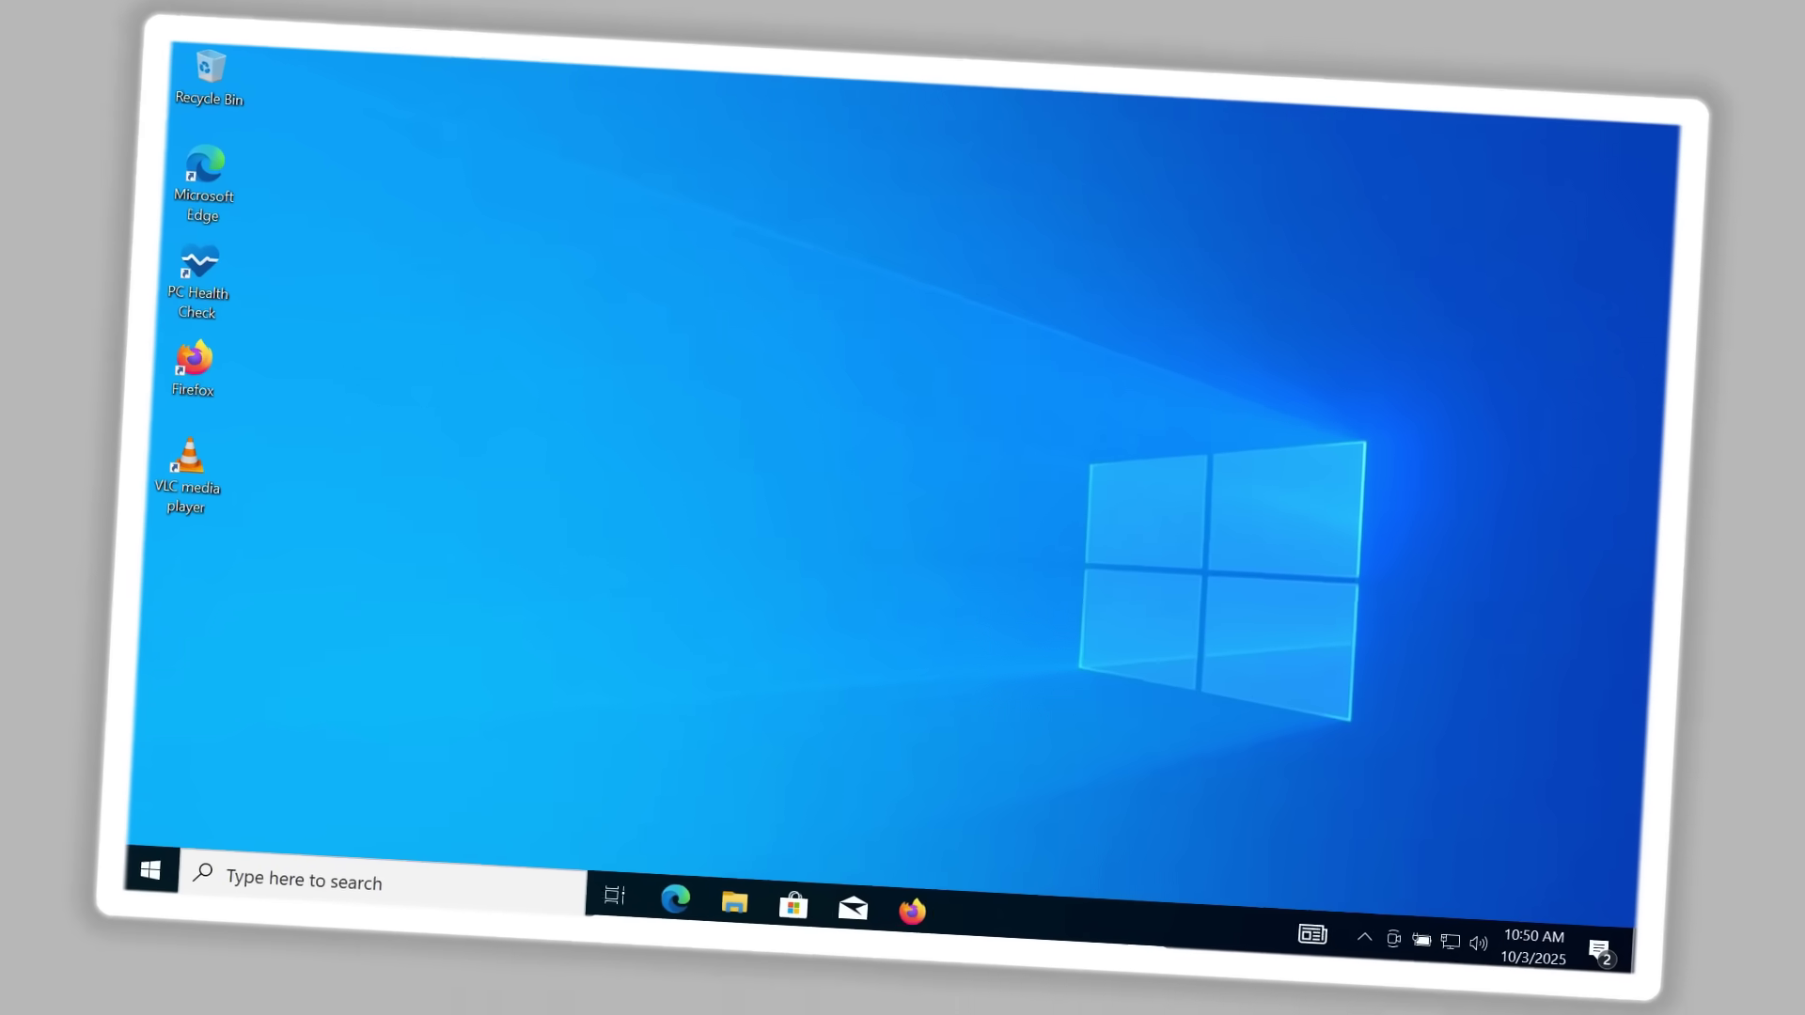
{"action": "key", "text": "super+r"}
{"action": "type", "text": "winver"}
{"action": "key", "text": "Return"}
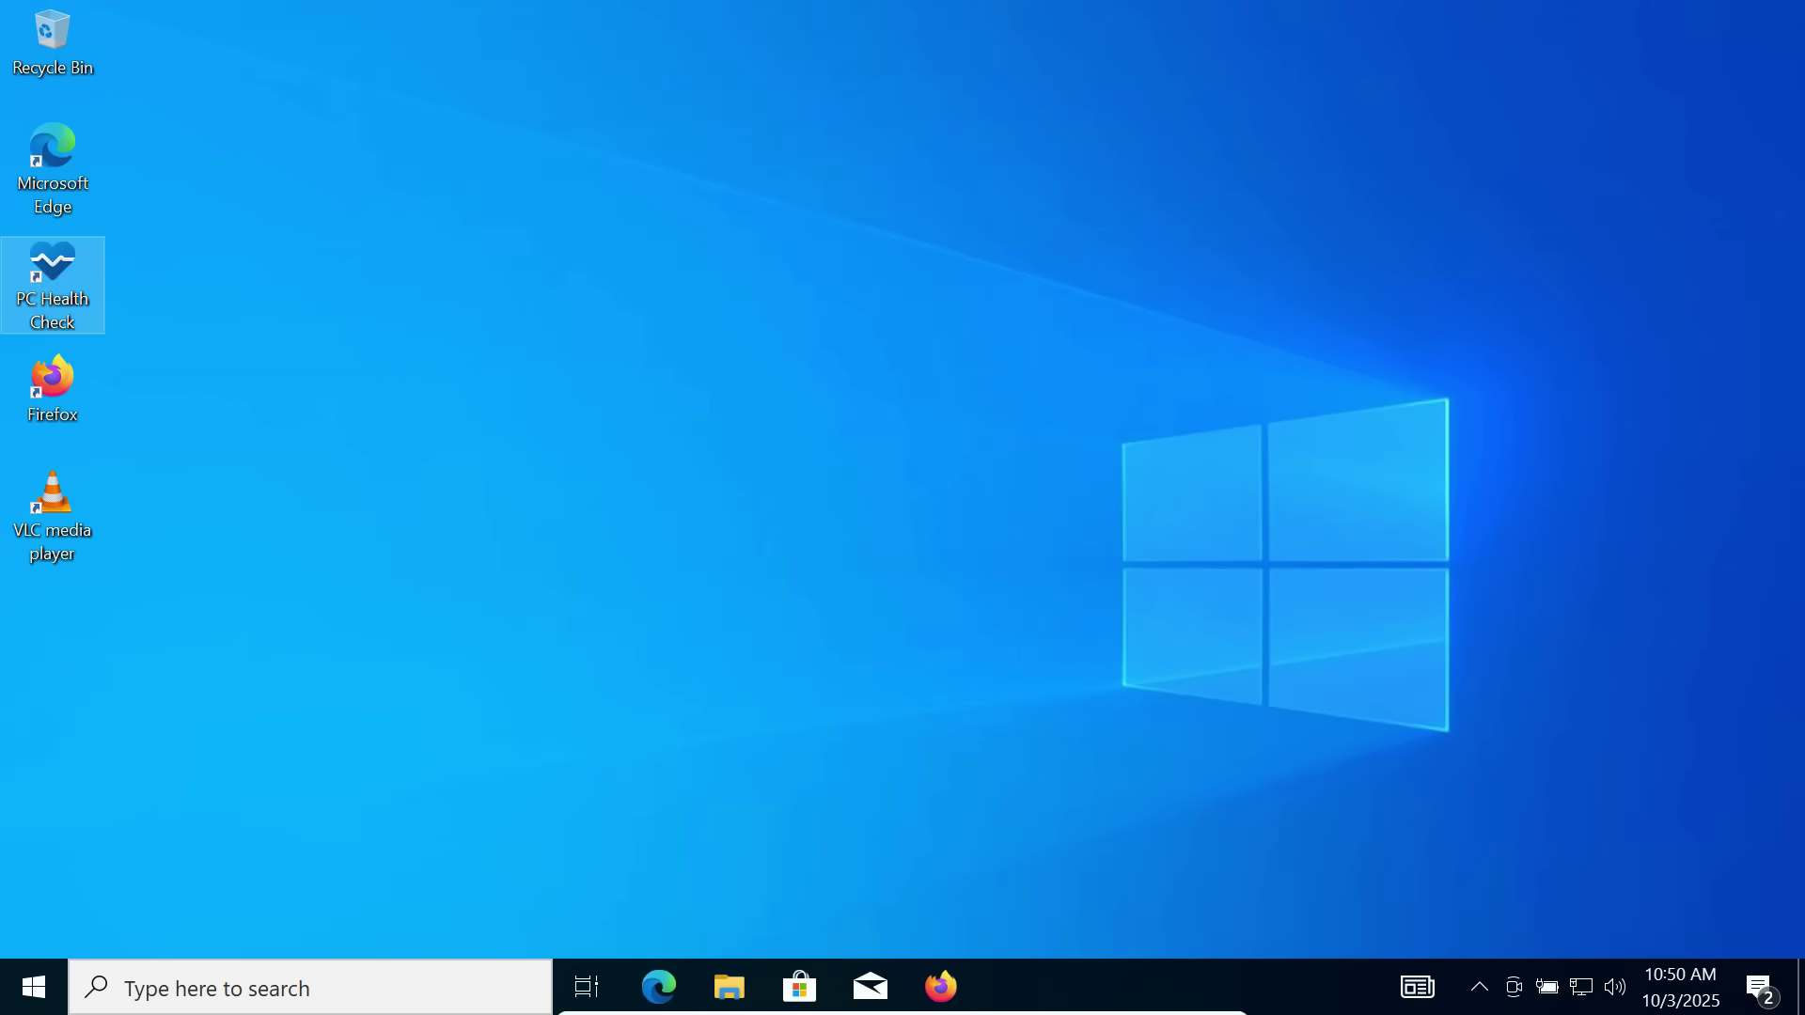
{"action": "left_click_drag", "start_coordinate": [376, 67], "coordinate": [540, 66]}
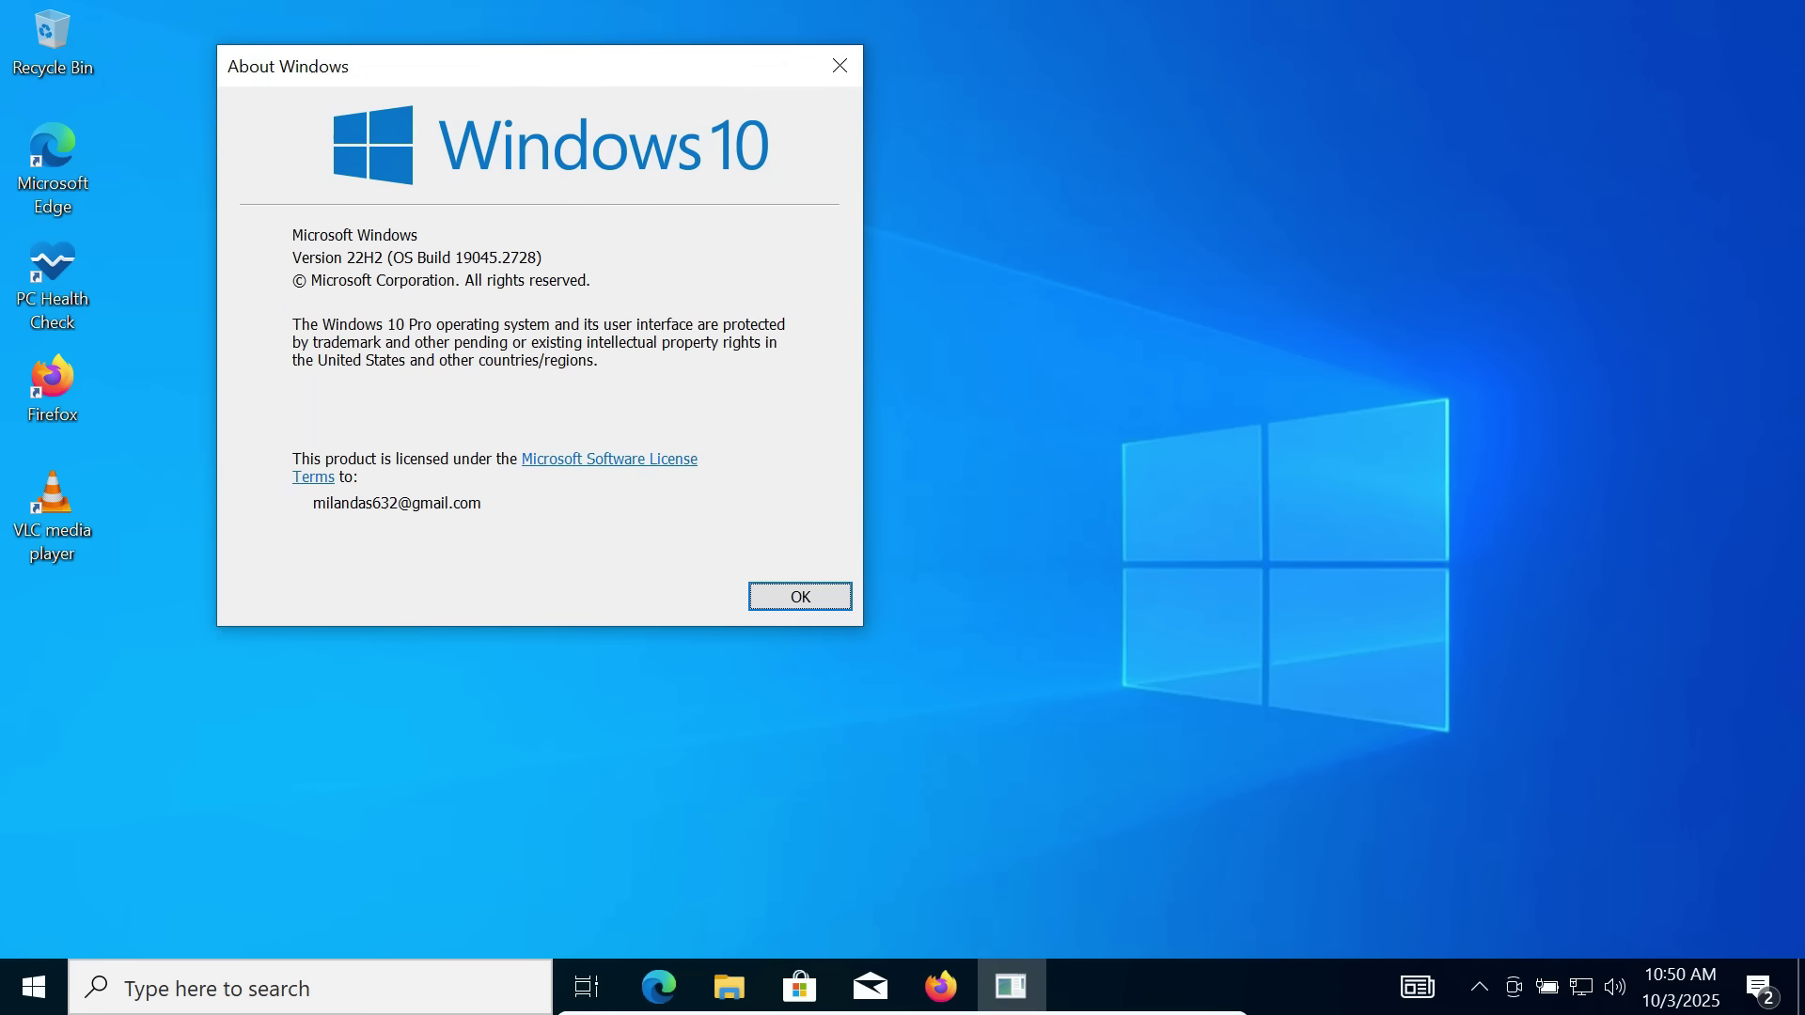
Step: Run the Windows 11 compatibility check in PC Health Check, and close it along with the About Windows dialog
{"action": "double_click", "coordinate": [53, 282]}
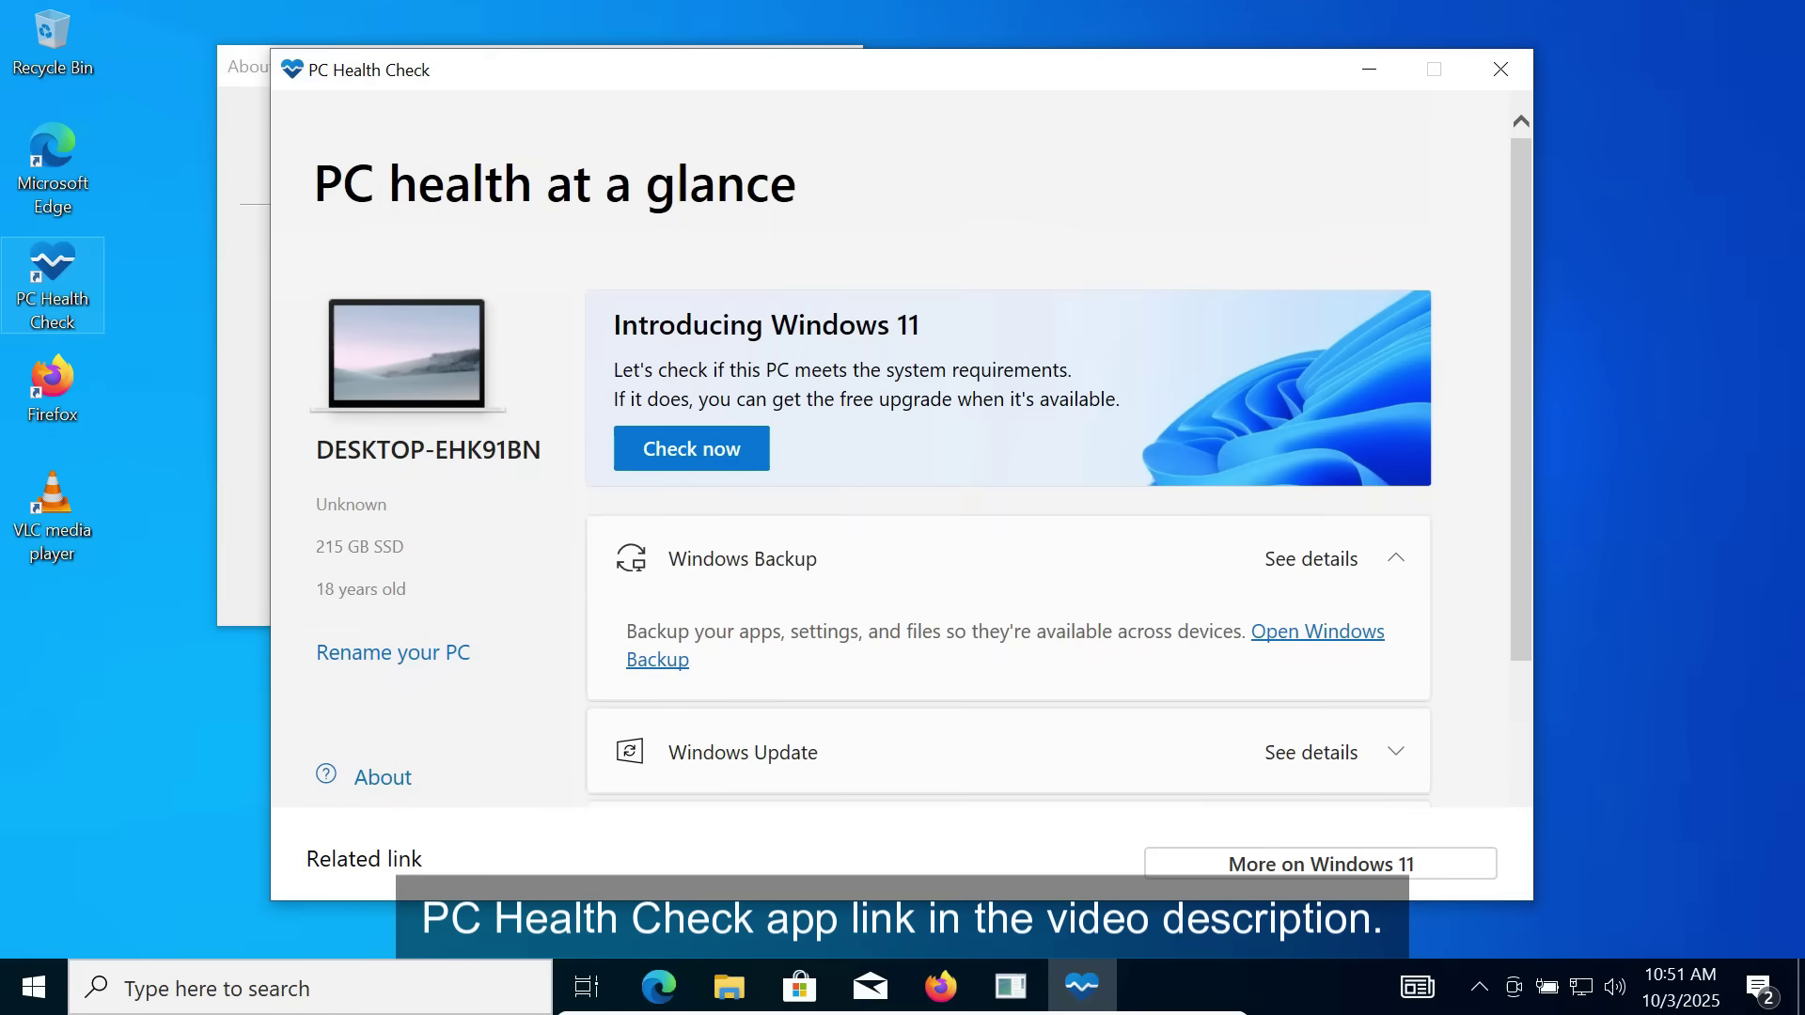
{"action": "left_click", "coordinate": [692, 449]}
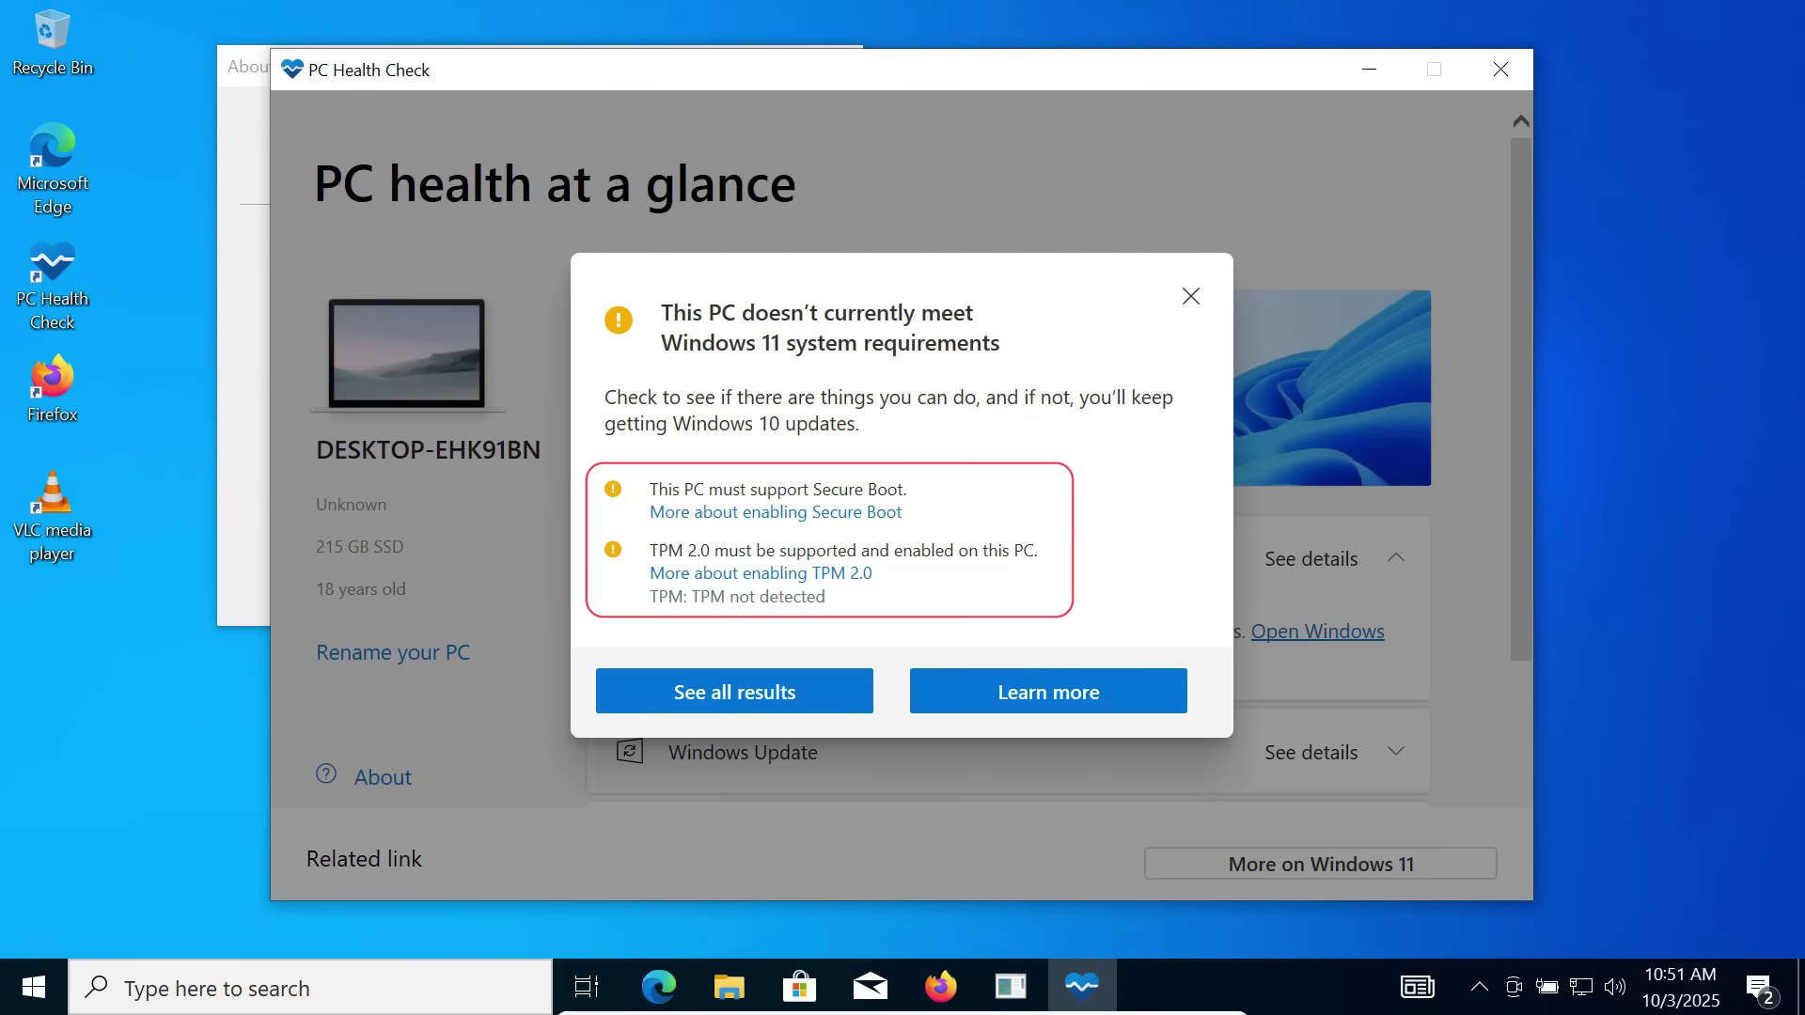
{"action": "left_click", "coordinate": [1191, 296]}
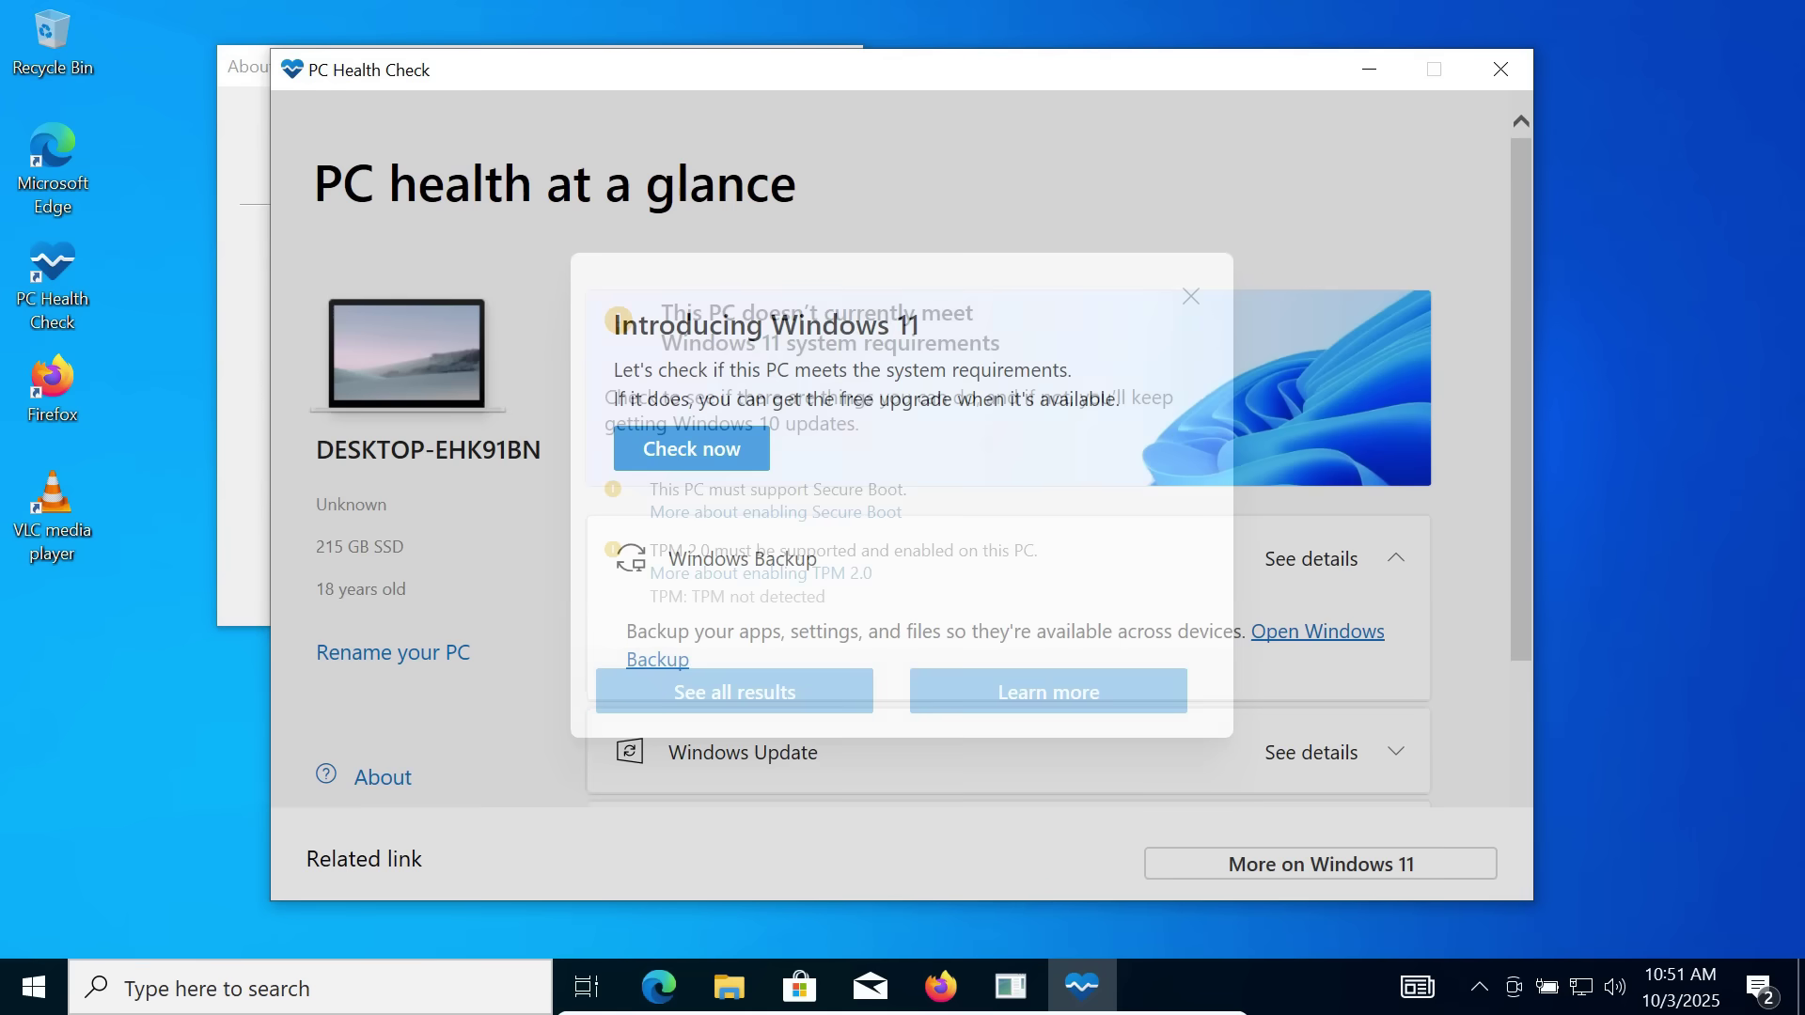
{"action": "left_click", "coordinate": [1500, 69]}
{"action": "left_click", "coordinate": [839, 65]}
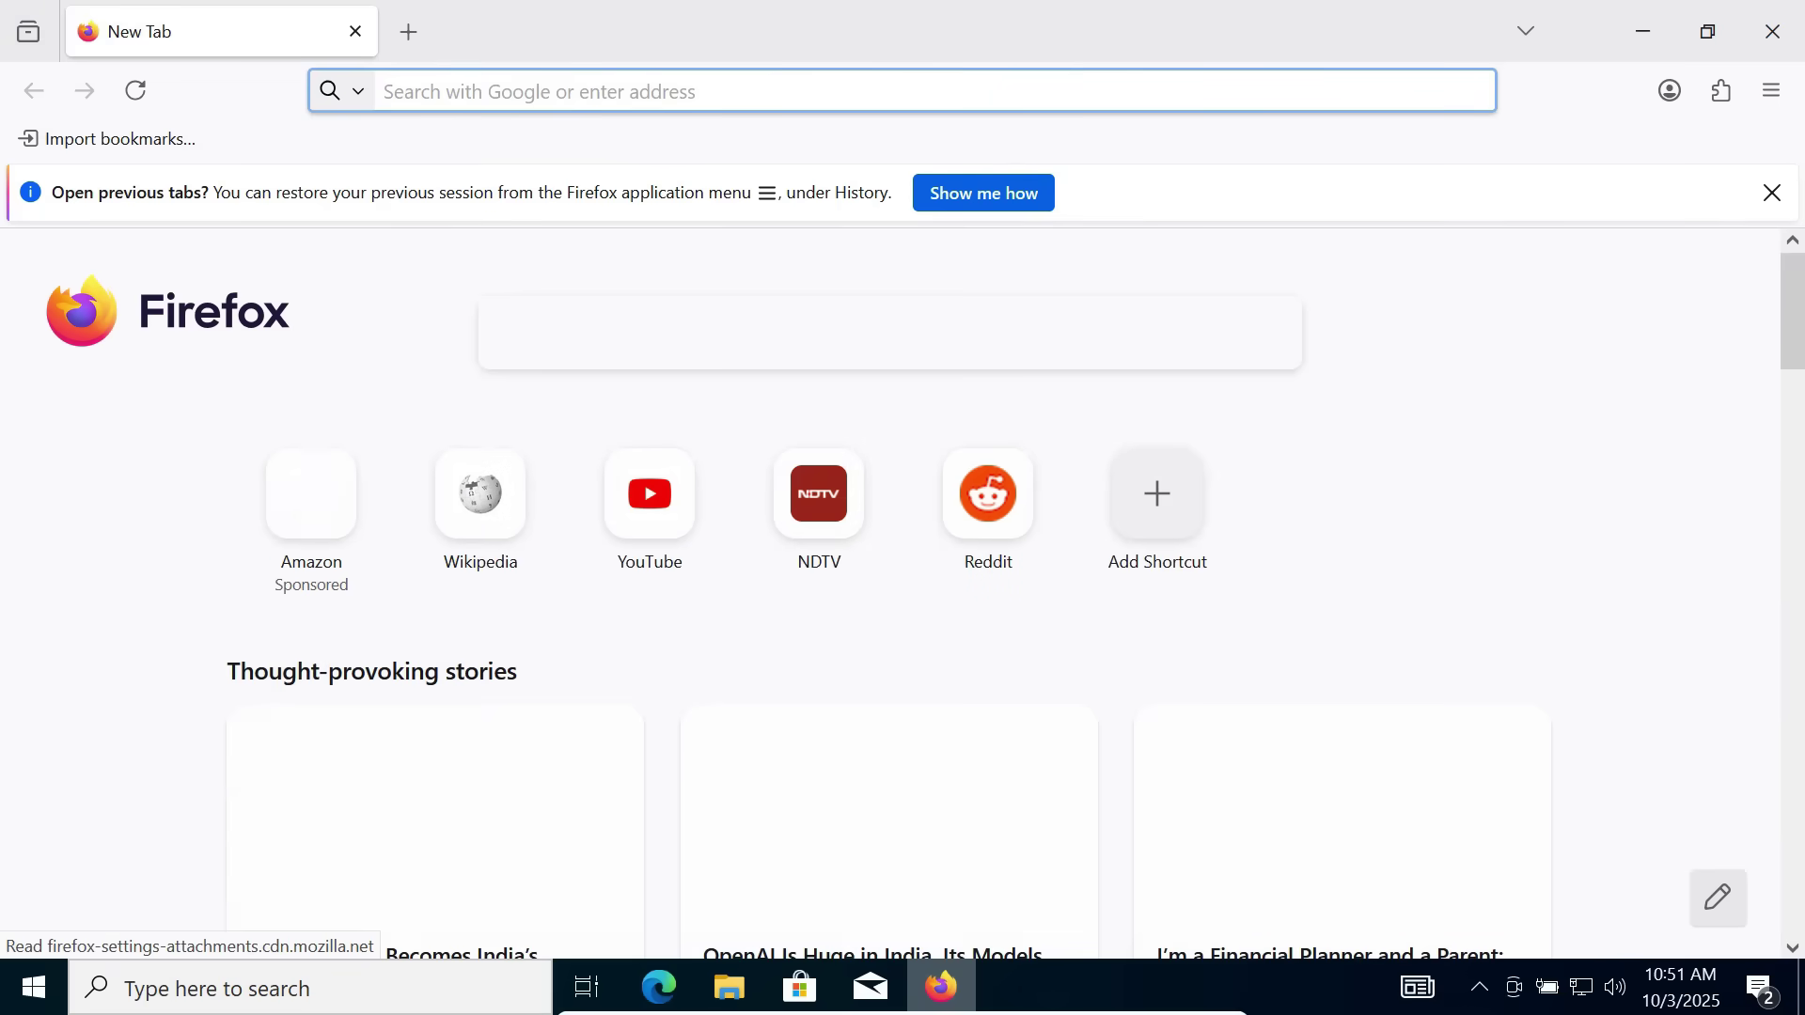
Step: Search the web in Firefox for "windows 11 iso download" and open Microsoft's Download Windows 11 page
{"action": "left_click", "coordinate": [1770, 193]}
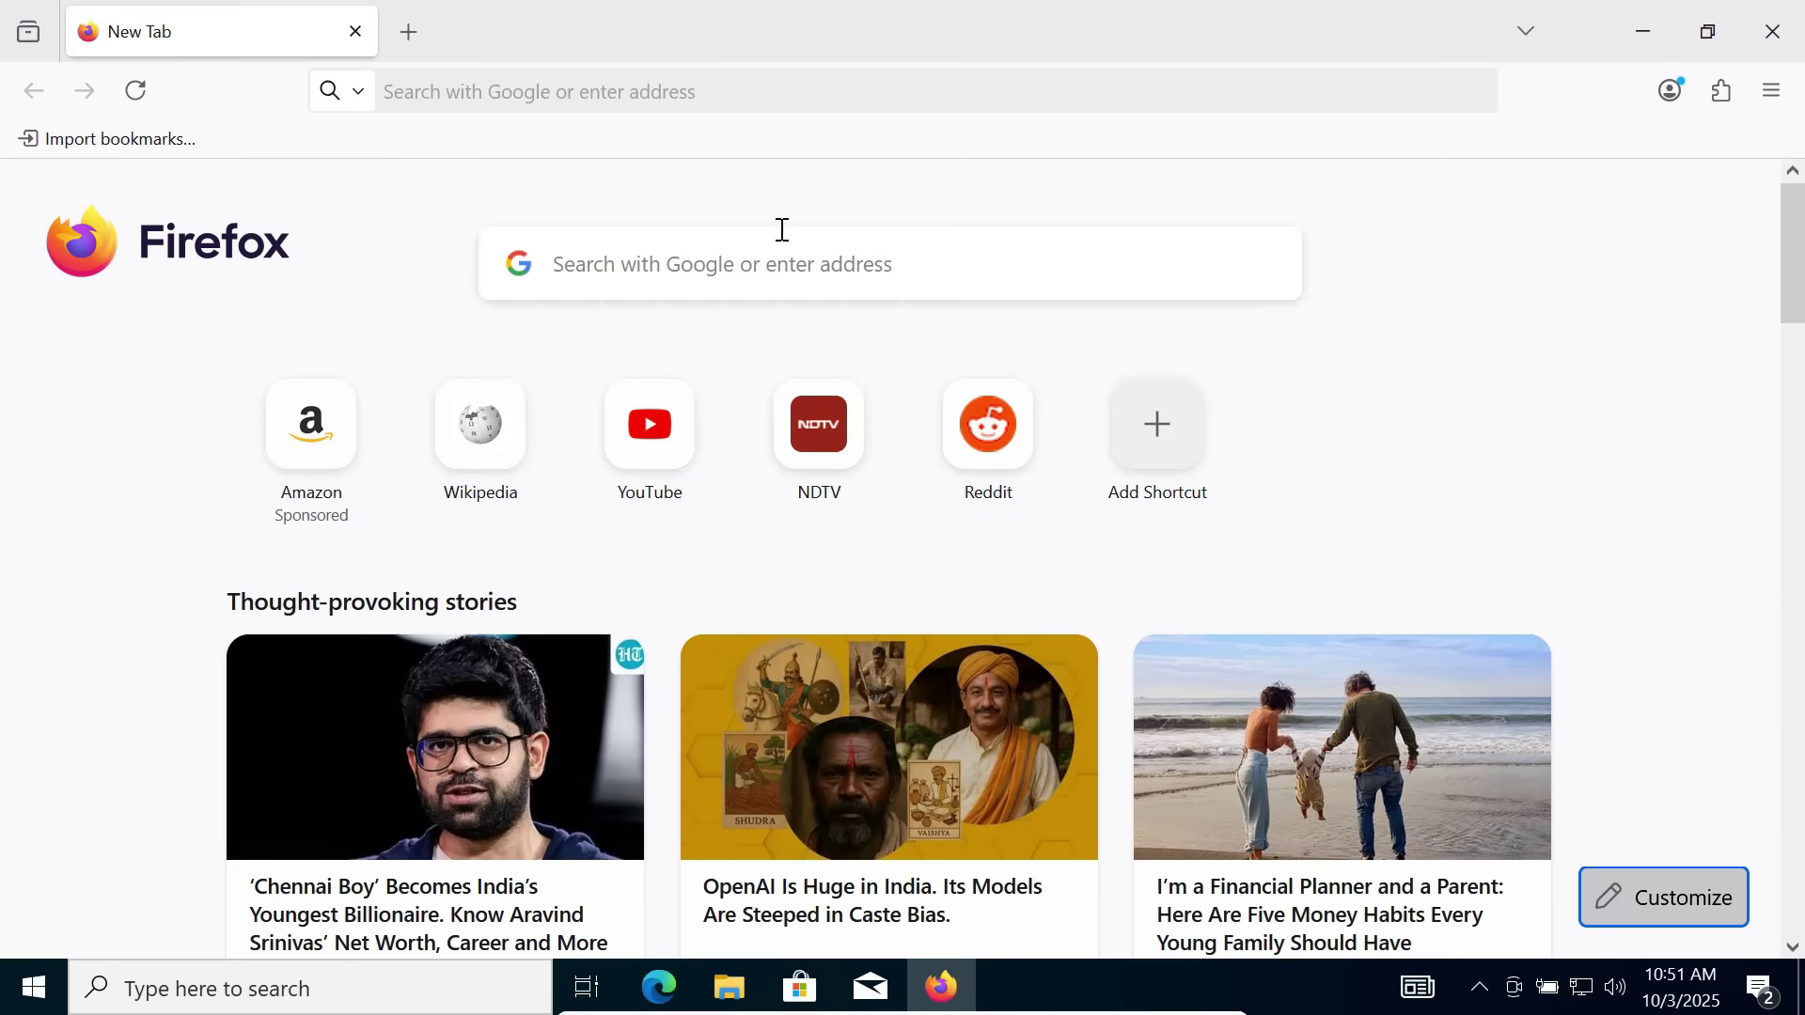
{"action": "left_click", "coordinate": [527, 93]}
{"action": "type", "text": "windows 11 iso download"}
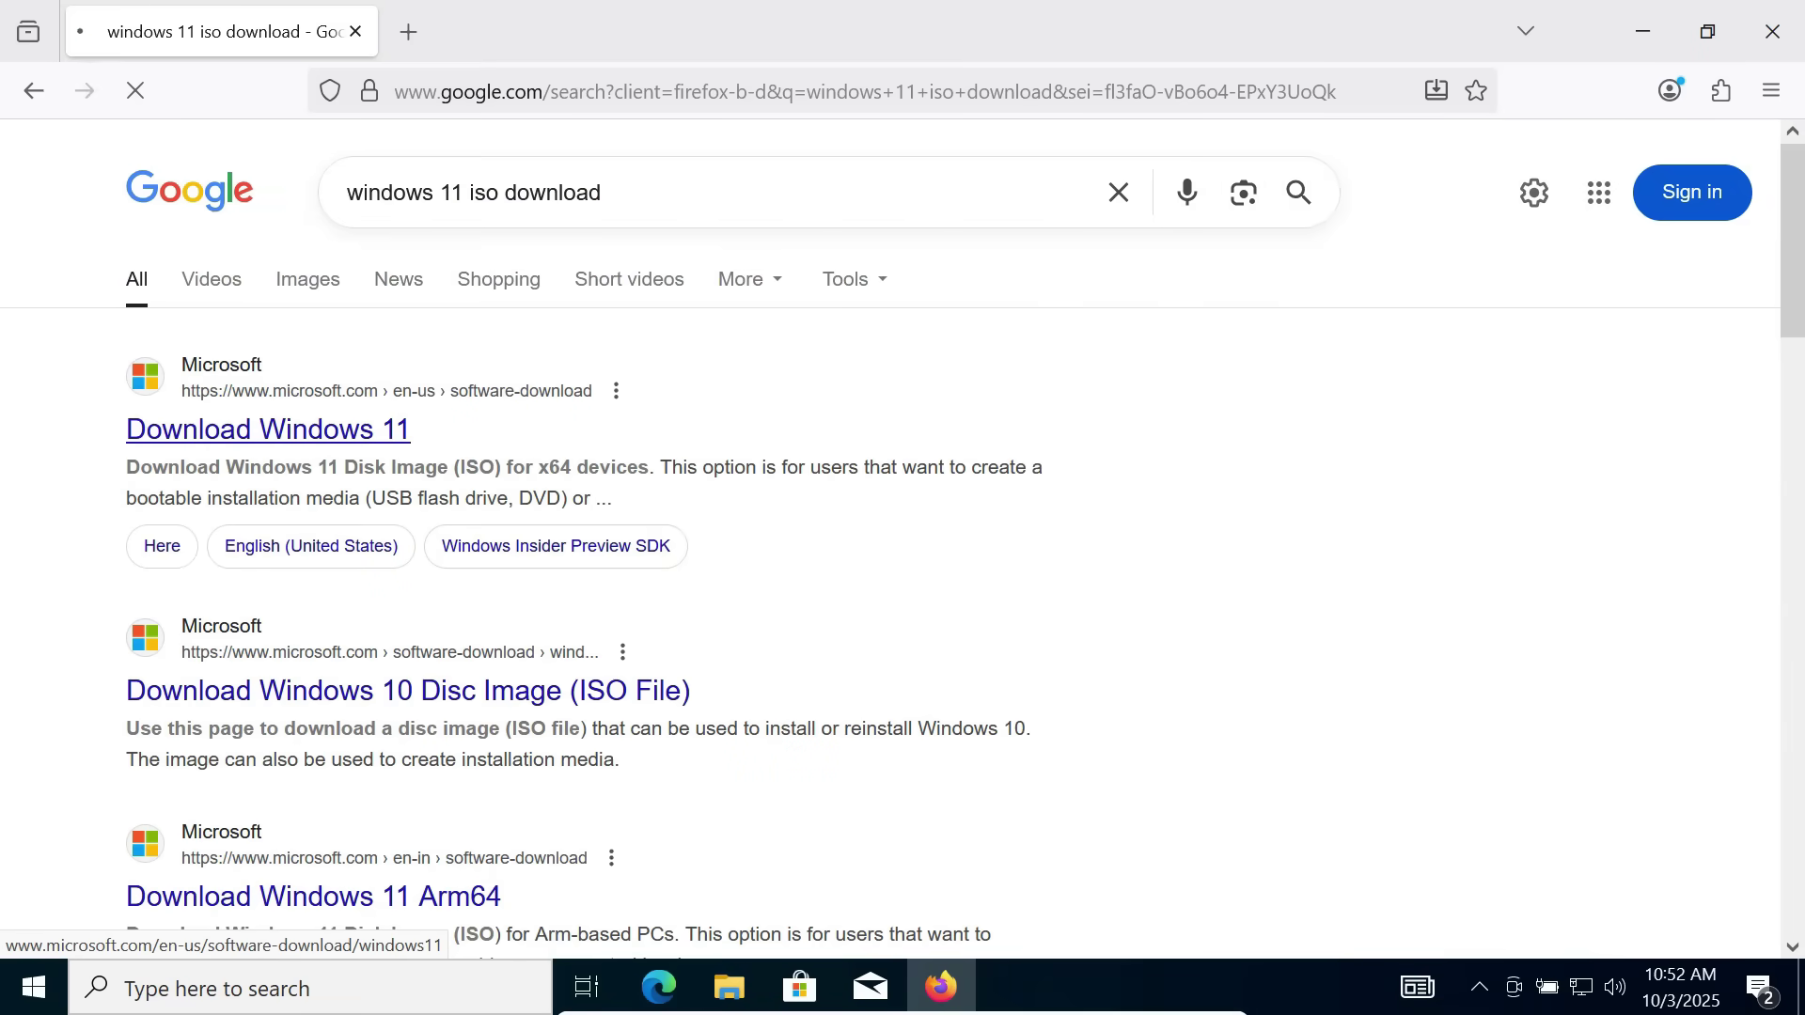
{"action": "left_click", "coordinate": [290, 429]}
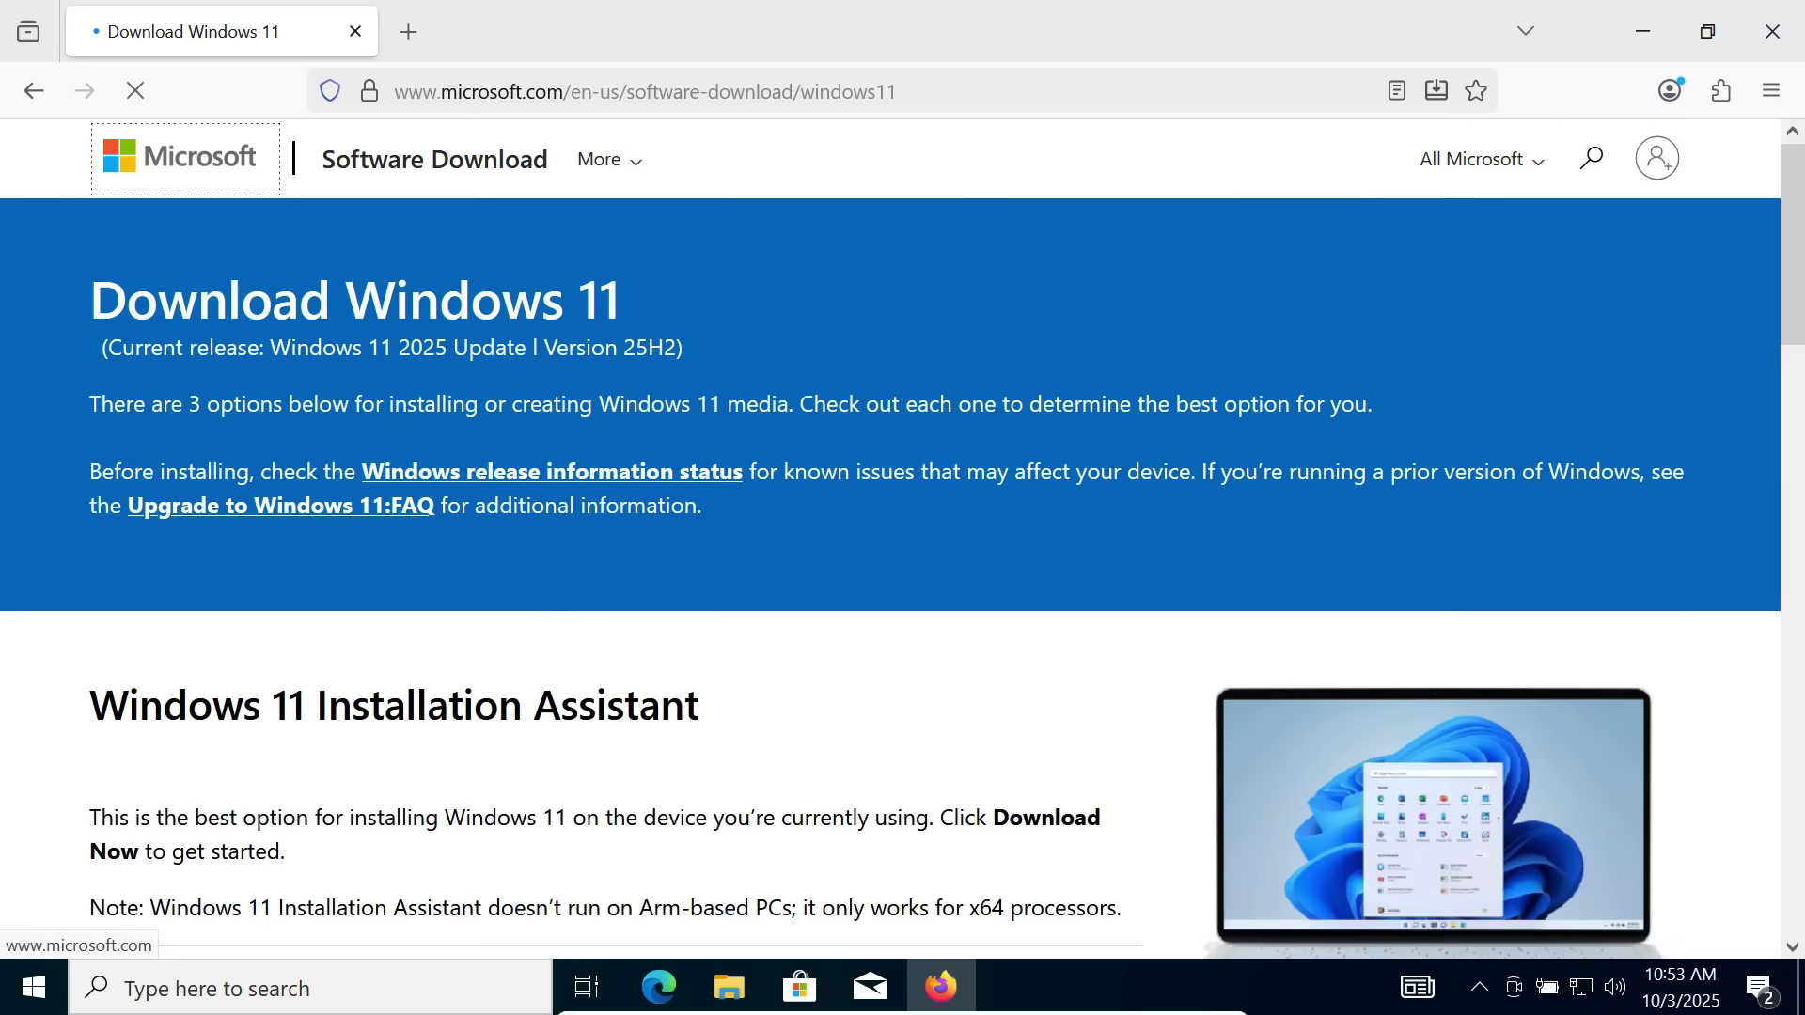
Step: Select and confirm Windows 11 (multi-edition ISO for x64 devices) as the disk image download
{"action": "scroll", "coordinate": [903, 536], "scroll_direction": "down", "scroll_amount": 15}
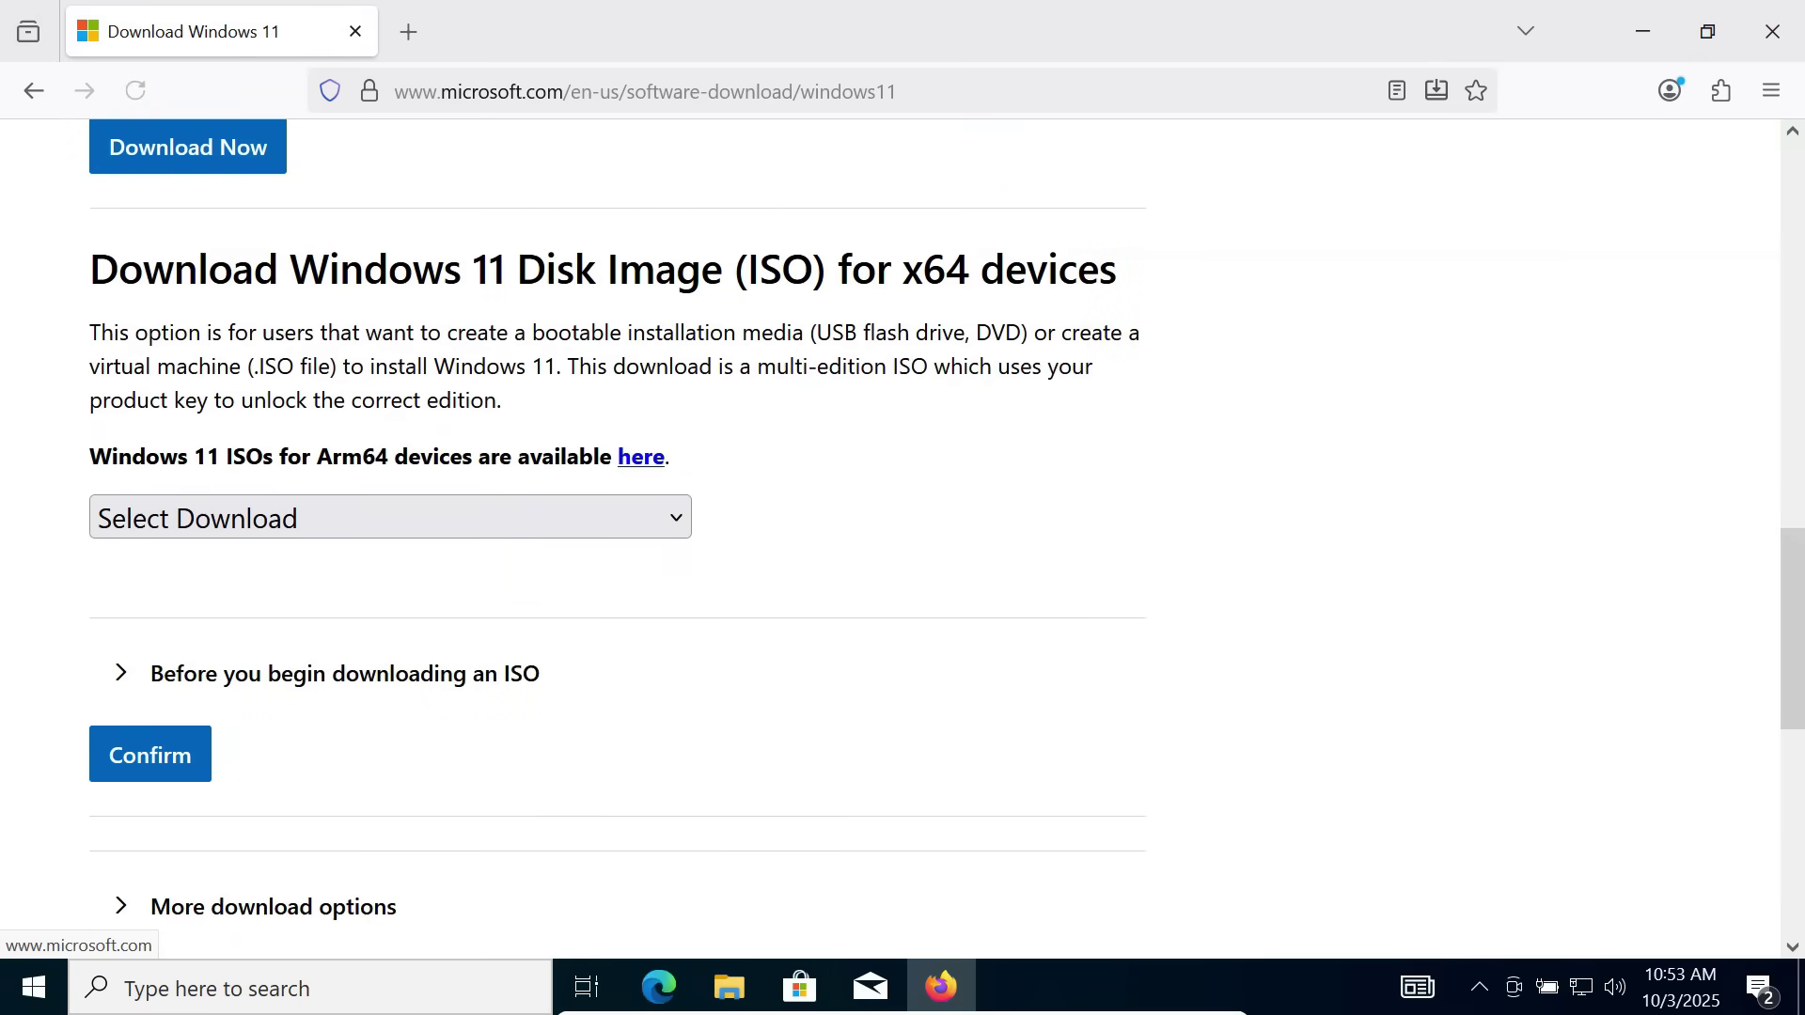
{"action": "left_click", "coordinate": [390, 517]}
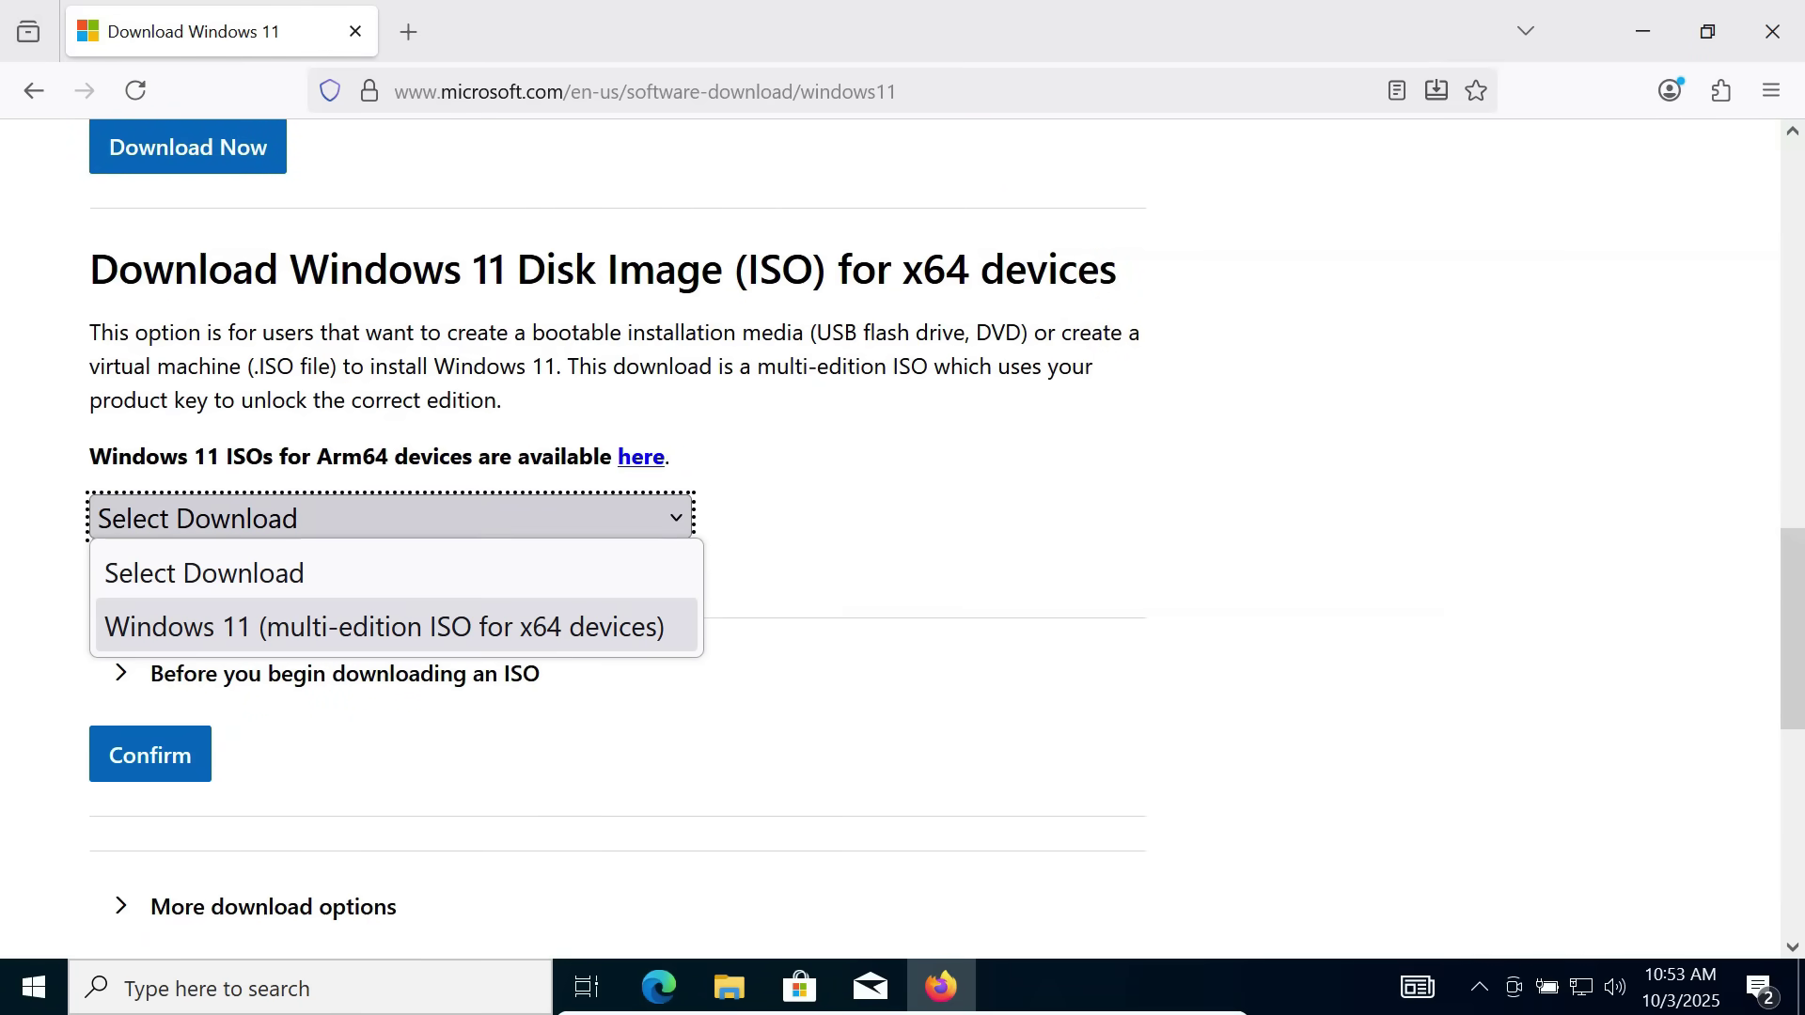
{"action": "key", "text": "Return"}
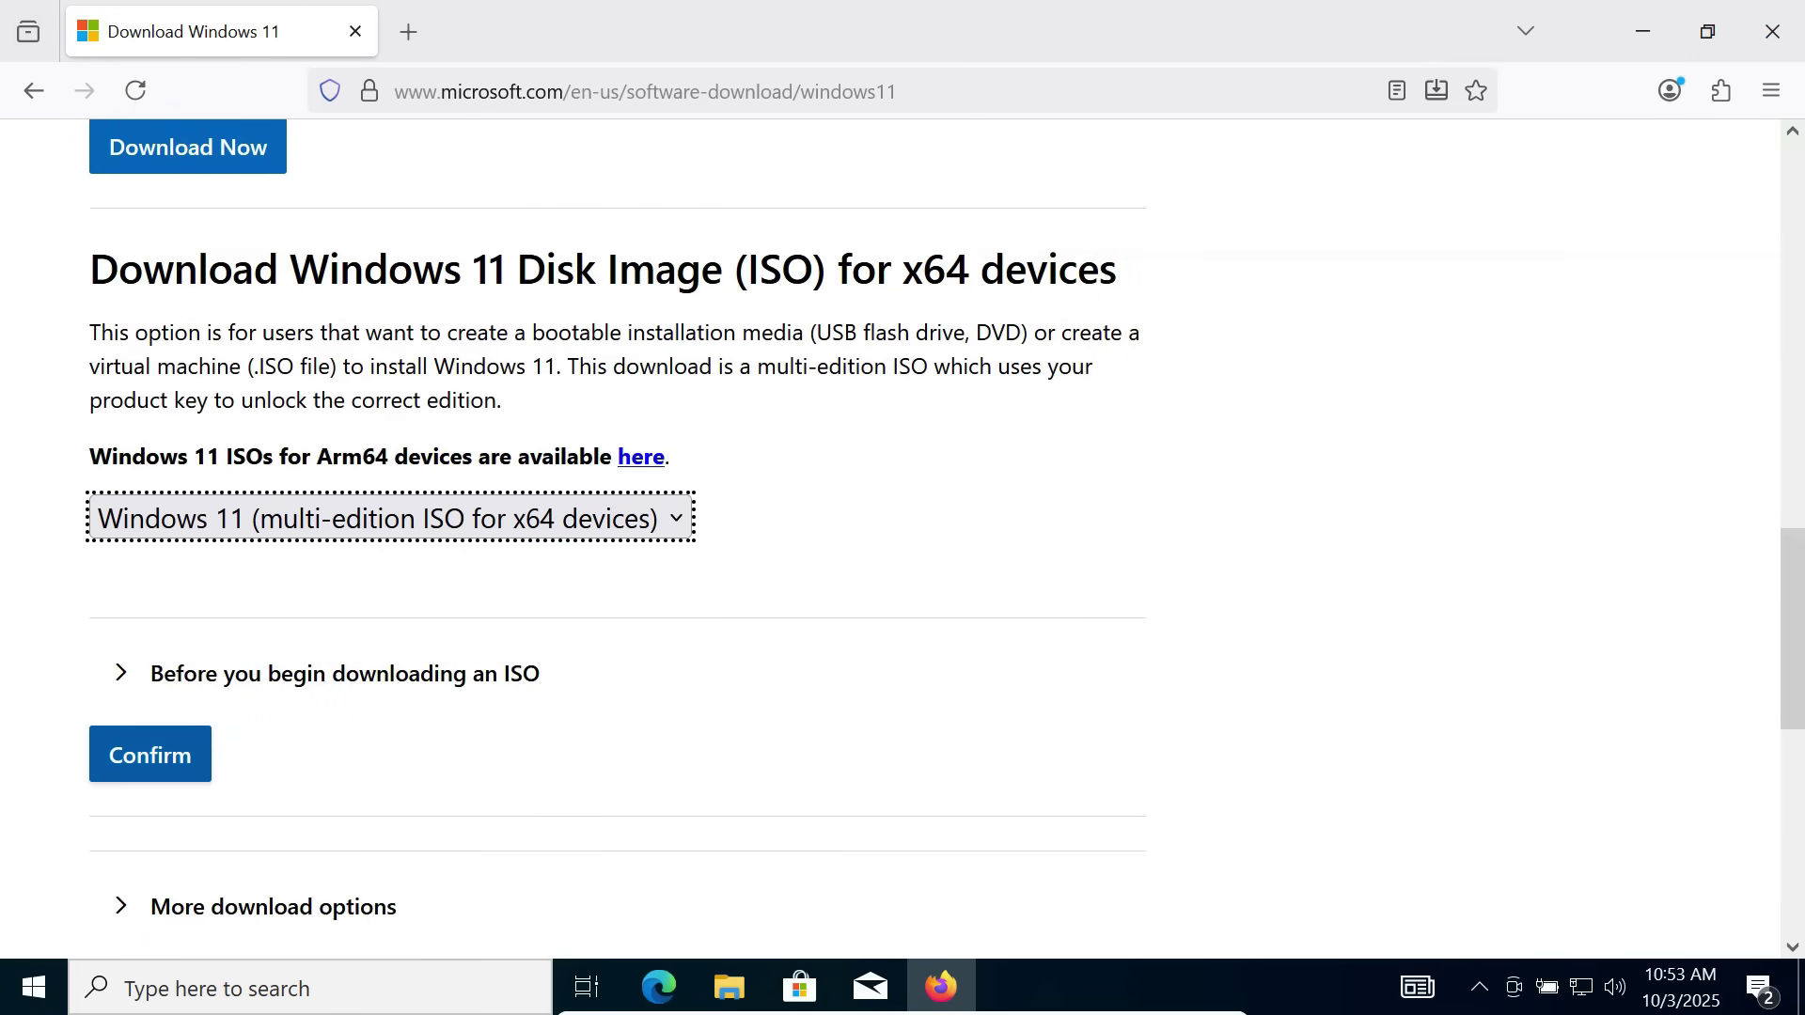
{"action": "left_click", "coordinate": [150, 755]}
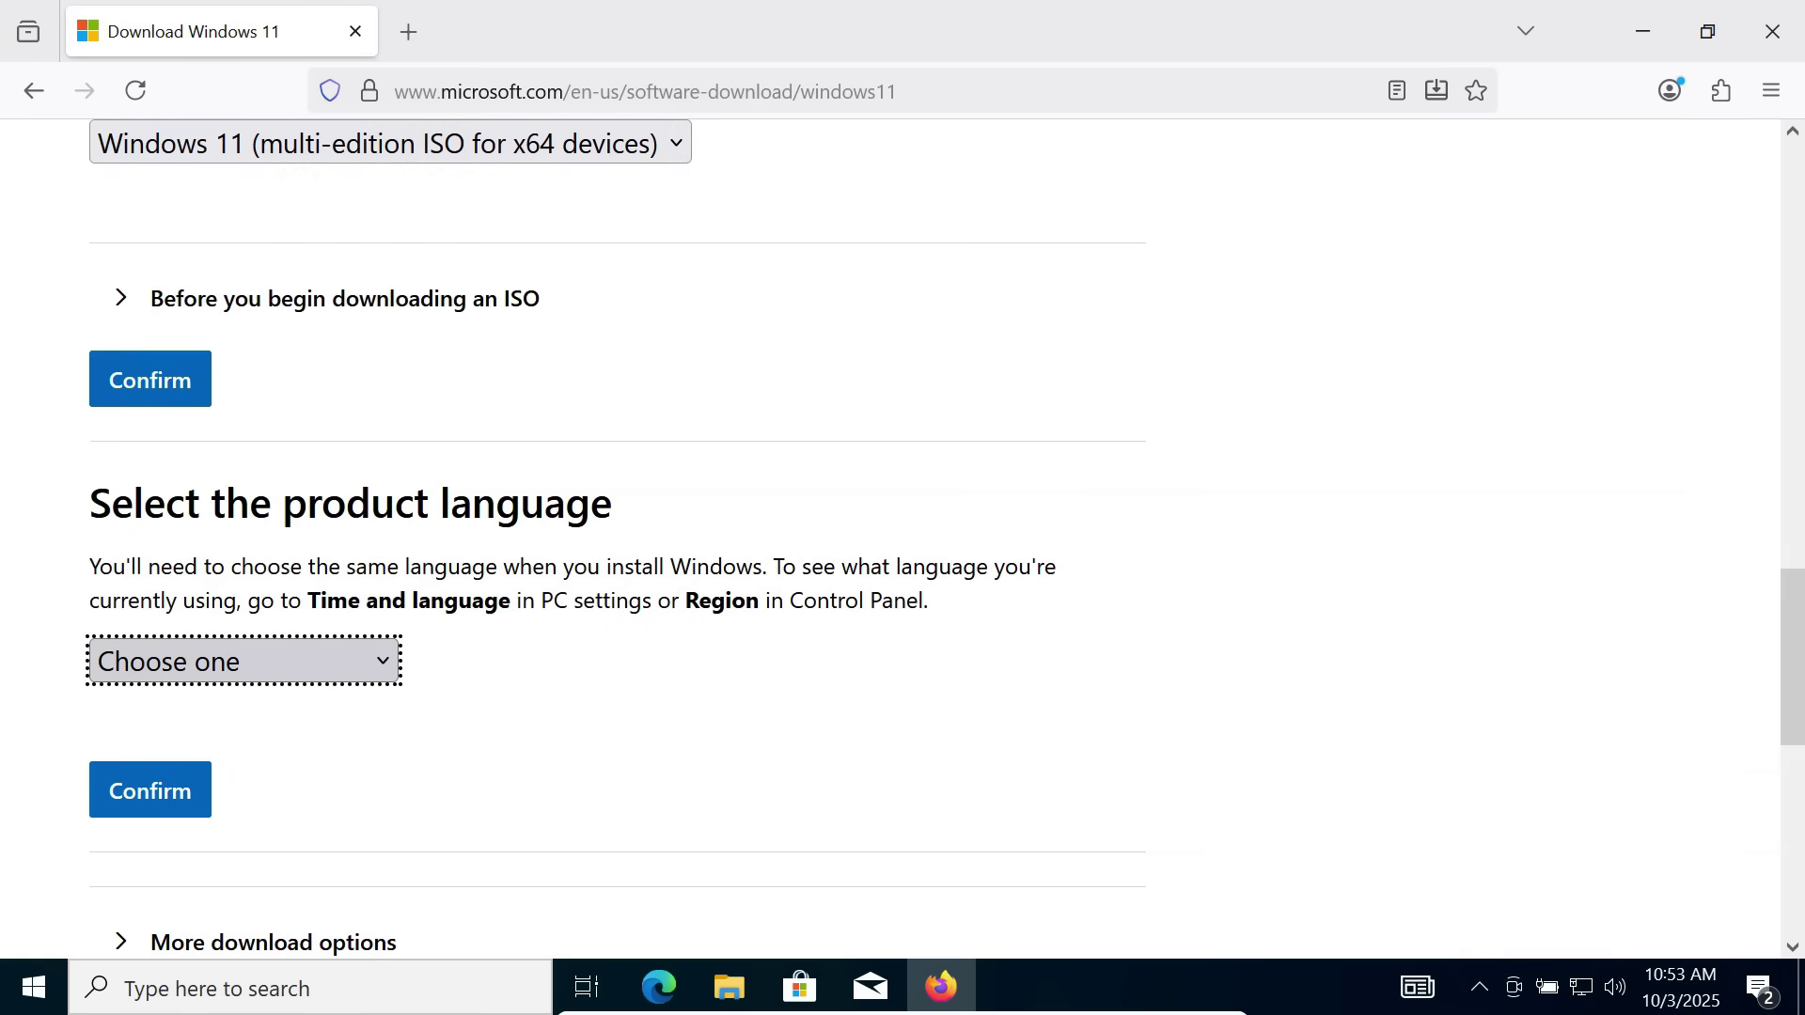
Step: Look through the available product languages for the ISO and minimize the browser
{"action": "left_click", "coordinate": [245, 662]}
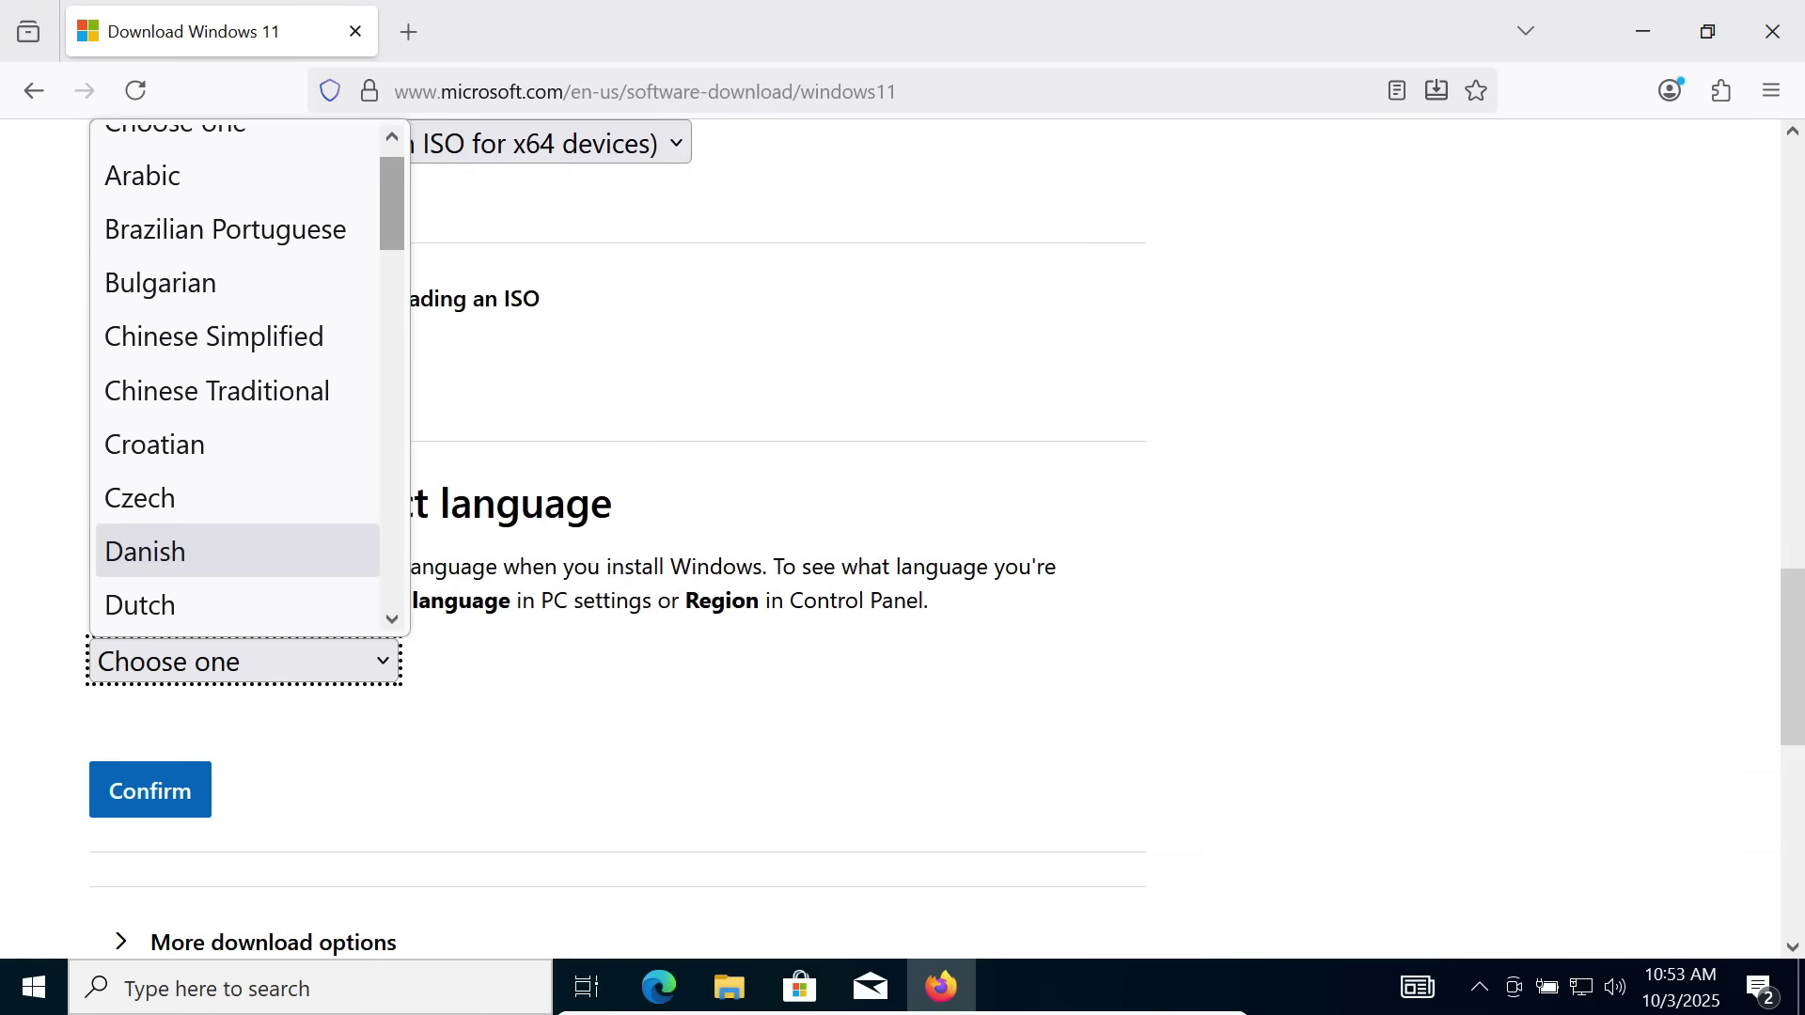
{"action": "left_click_drag", "start_coordinate": [391, 210], "coordinate": [392, 411]}
{"action": "scroll", "coordinate": [235, 376], "scroll_direction": "down", "scroll_amount": 2}
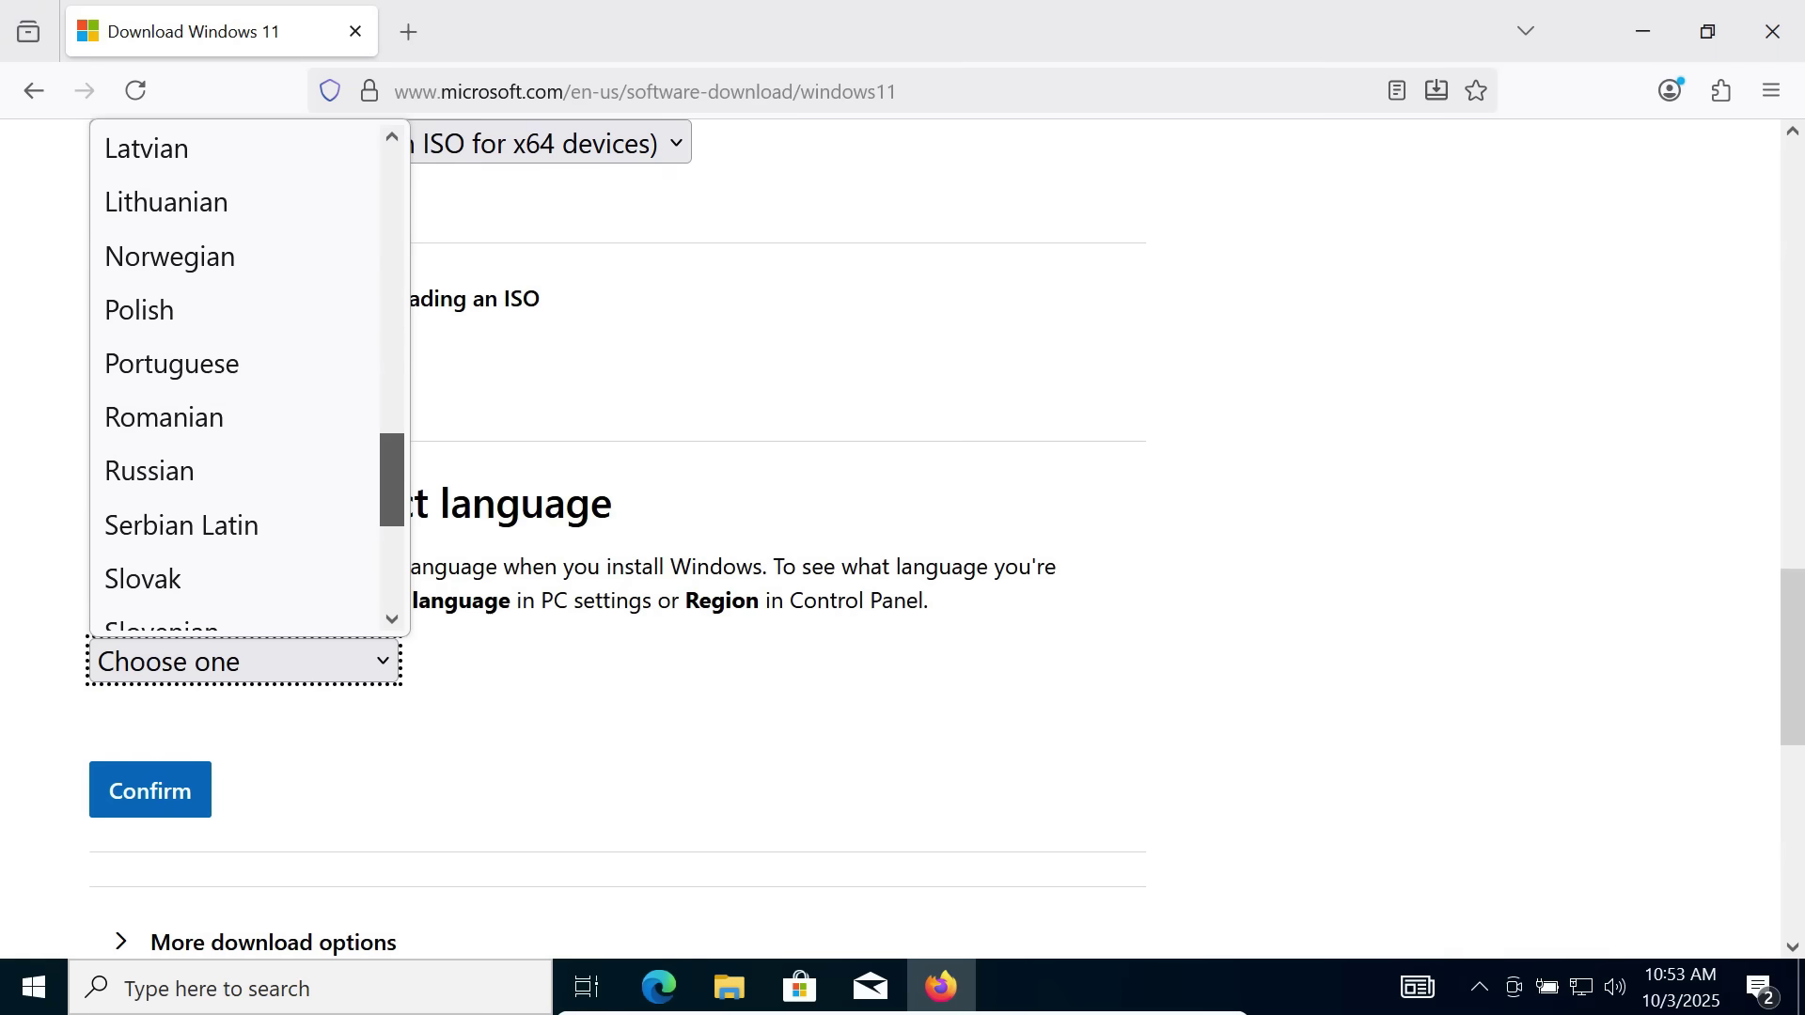
{"action": "scroll", "coordinate": [235, 376], "scroll_direction": "up", "scroll_amount": 6}
{"action": "left_click_drag", "start_coordinate": [392, 271], "coordinate": [392, 261]}
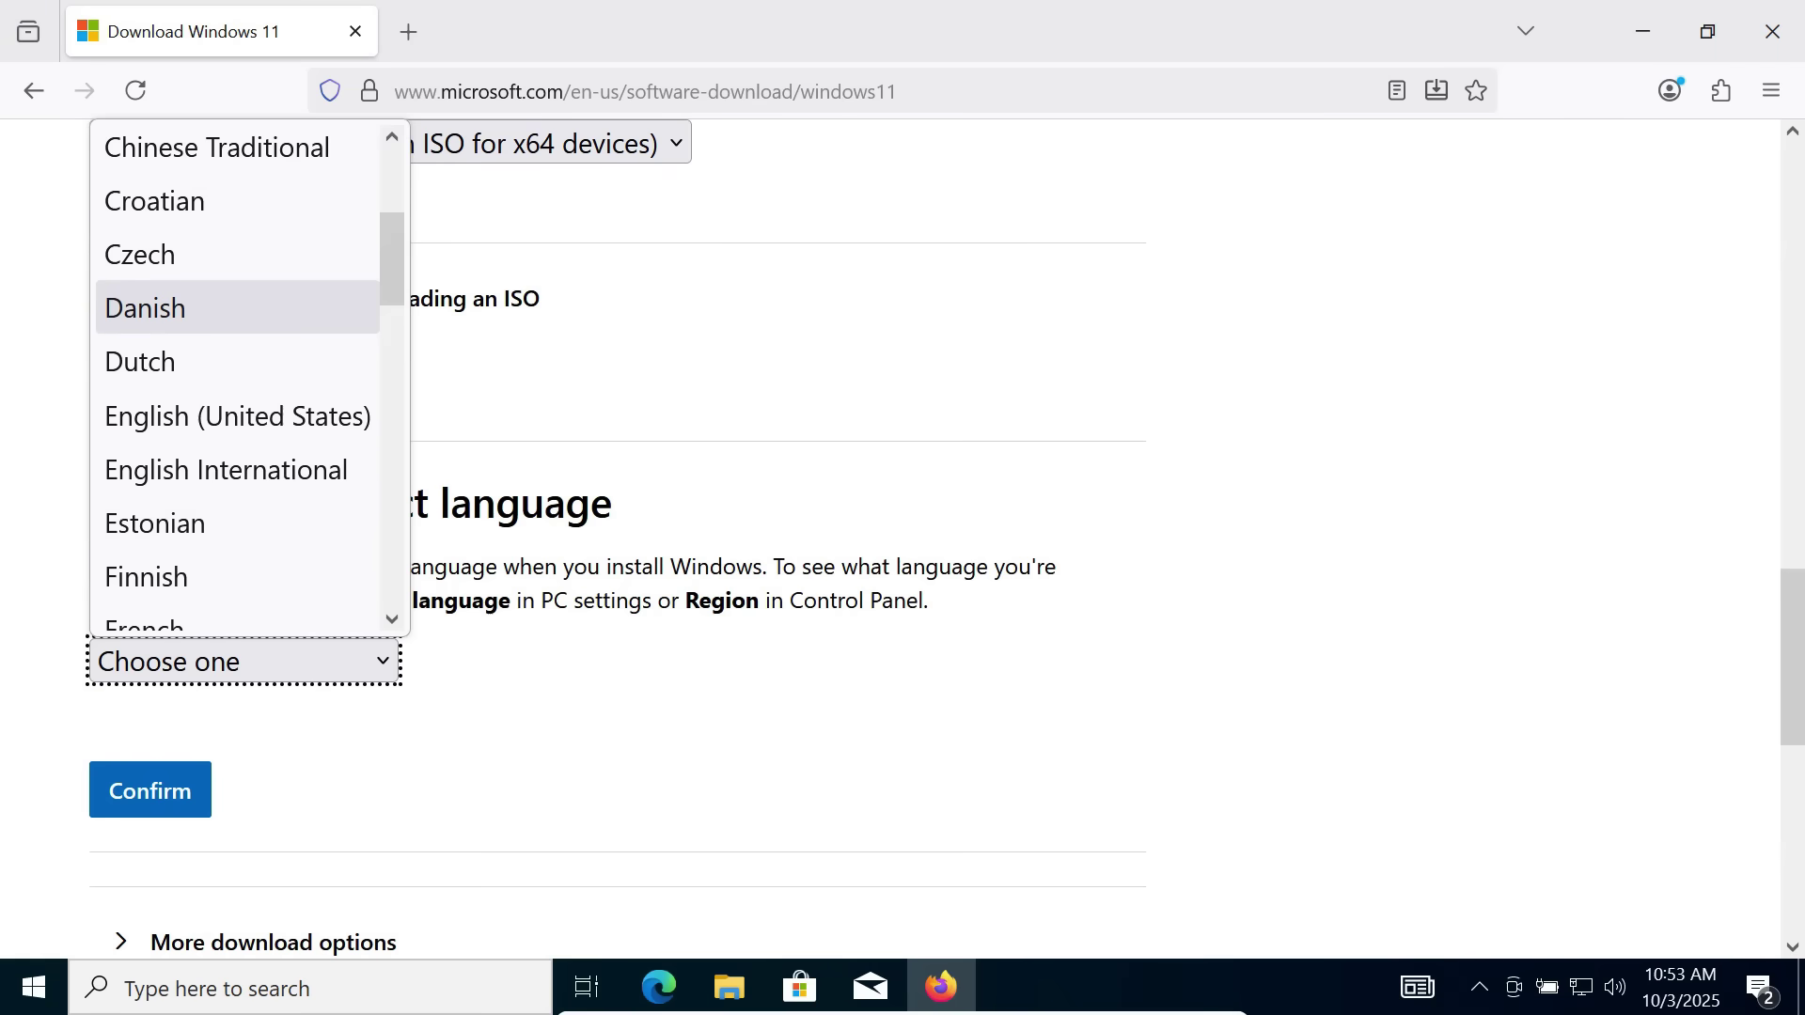
{"action": "left_click", "coordinate": [1642, 32]}
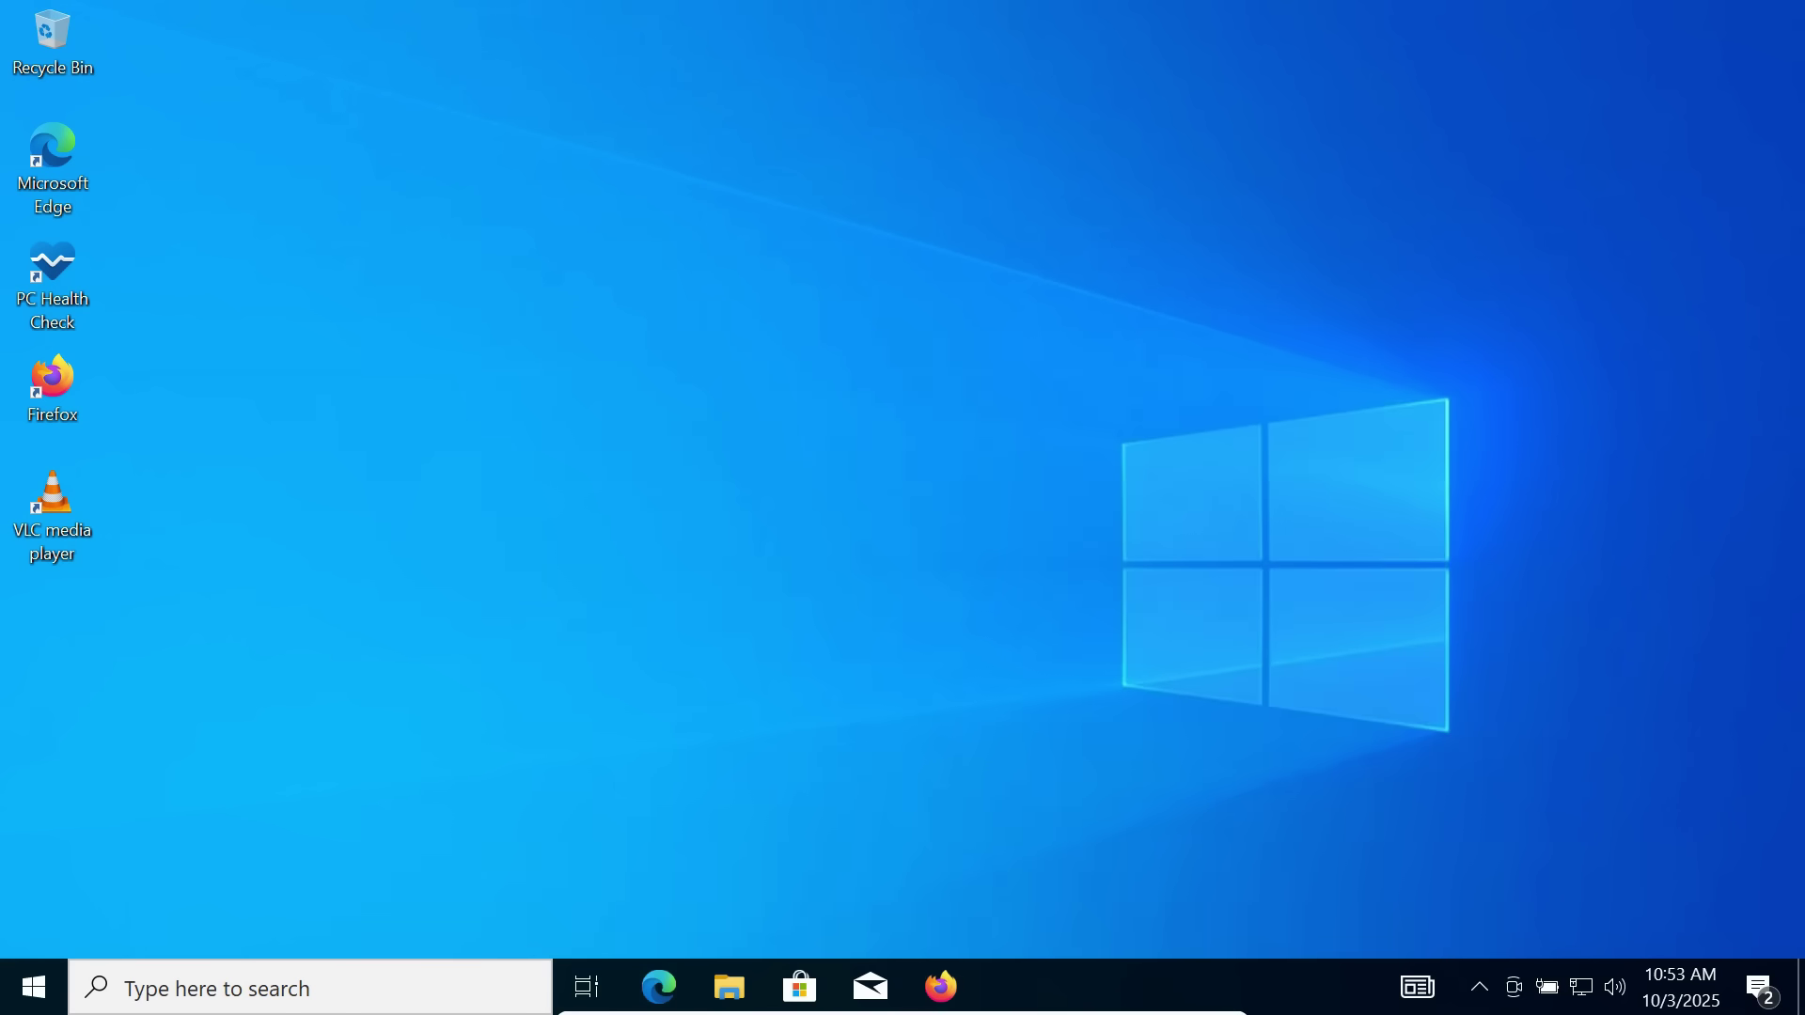
Step: Search for PowerShell and open Windows PowerShell as administrator, allowing it to make changes to the device
{"action": "left_click", "coordinate": [391, 997]}
{"action": "type", "text": "powershell"}
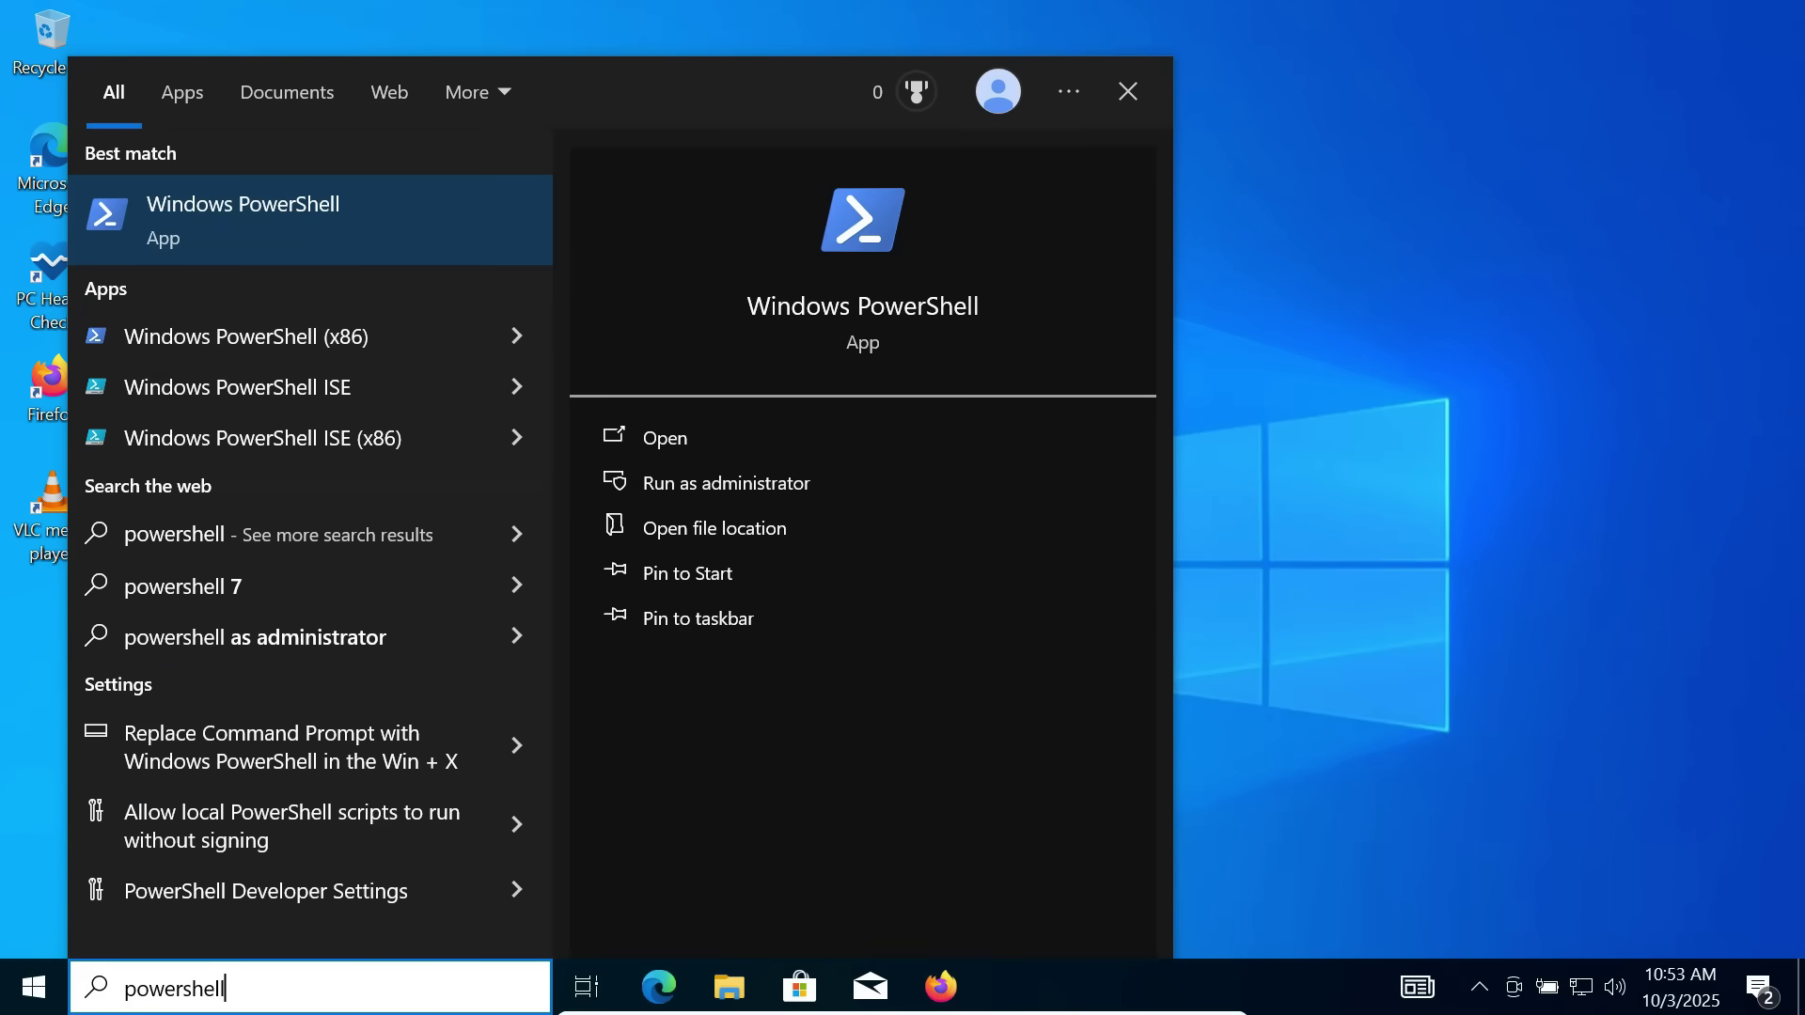
{"action": "right_click", "coordinate": [384, 205]}
{"action": "left_click", "coordinate": [451, 235]}
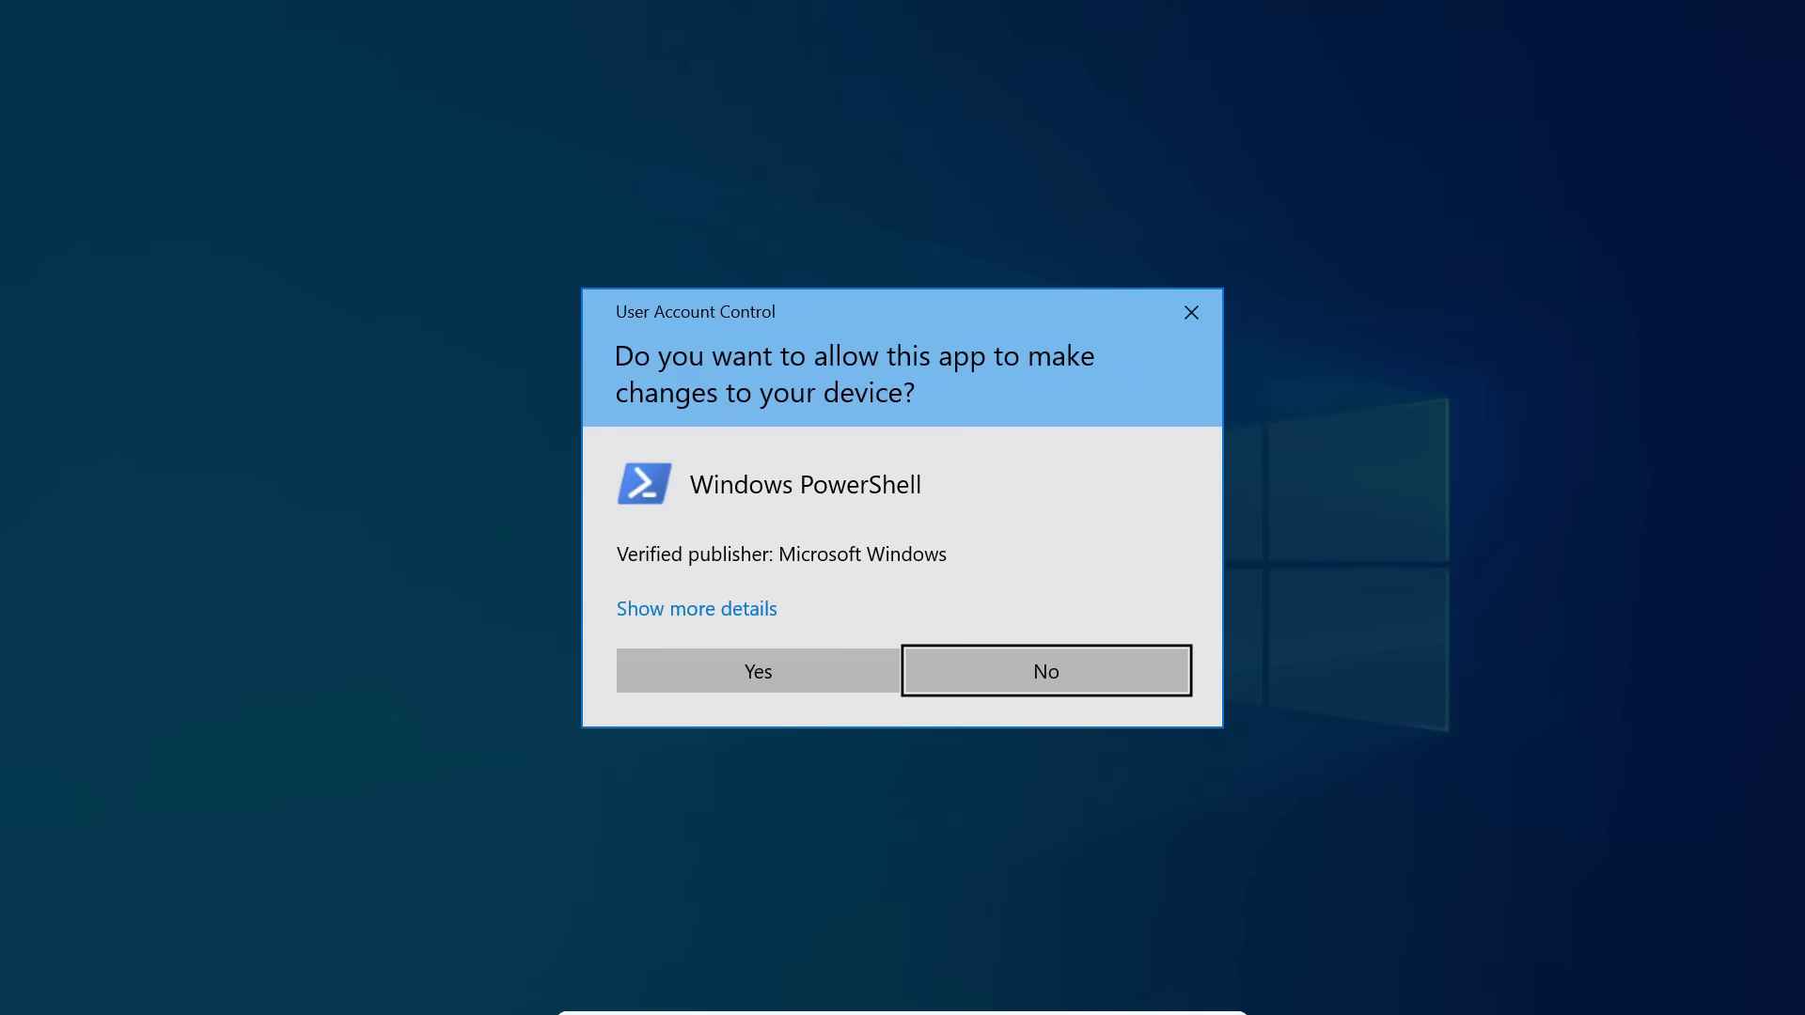
{"action": "left_click", "coordinate": [757, 671]}
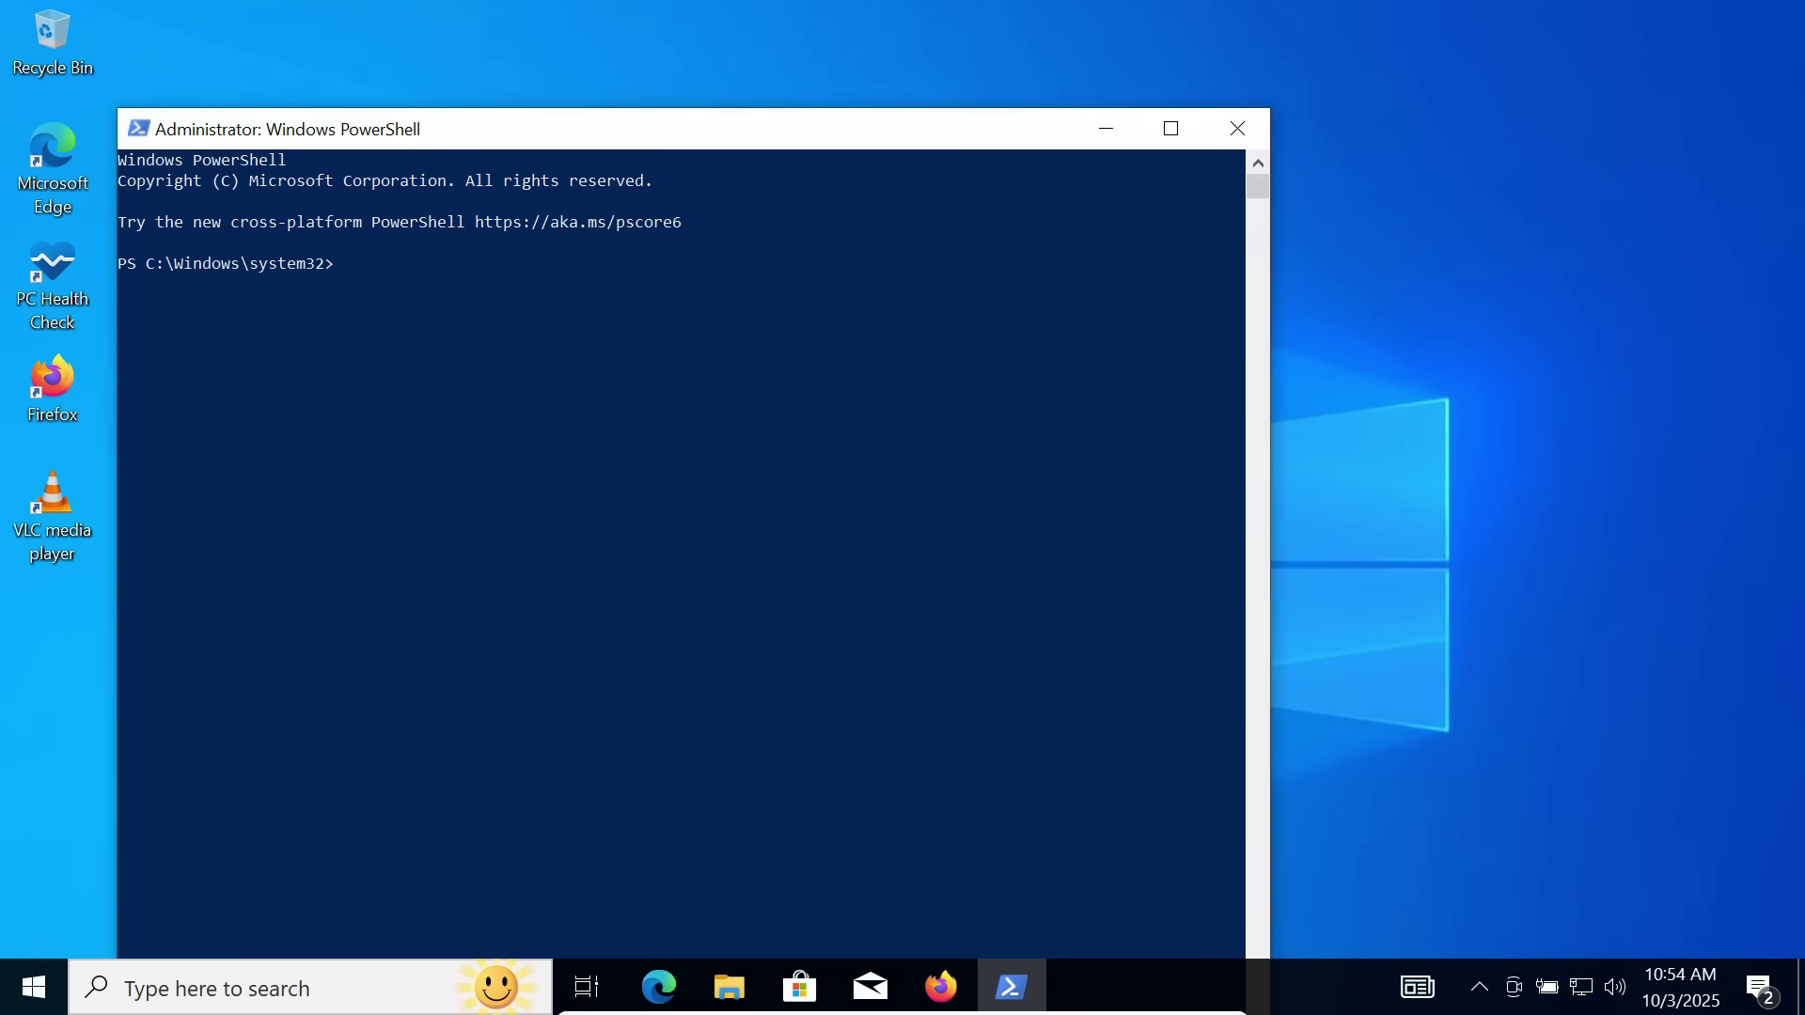
Step: Run get-winsystemlocale to check the system language, highlight its display name and close PowerShell
{"action": "type", "text": "get-win"}
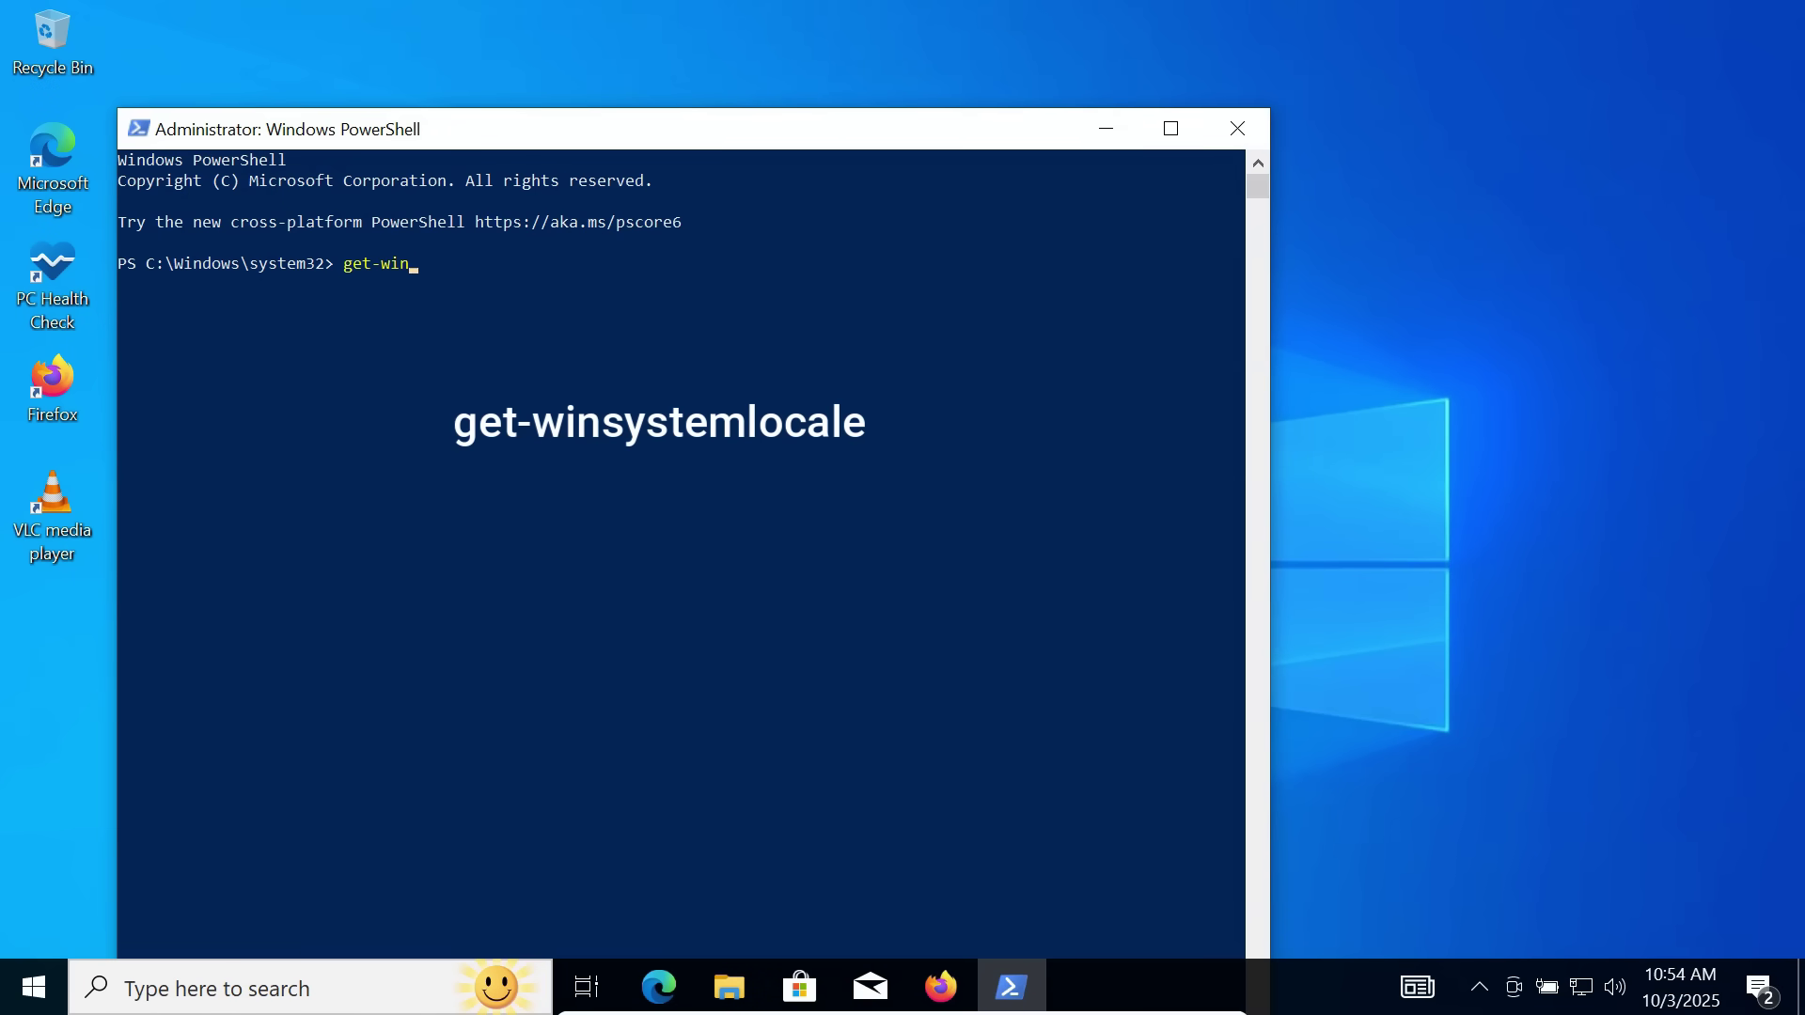
{"action": "type", "text": "systemlocale"}
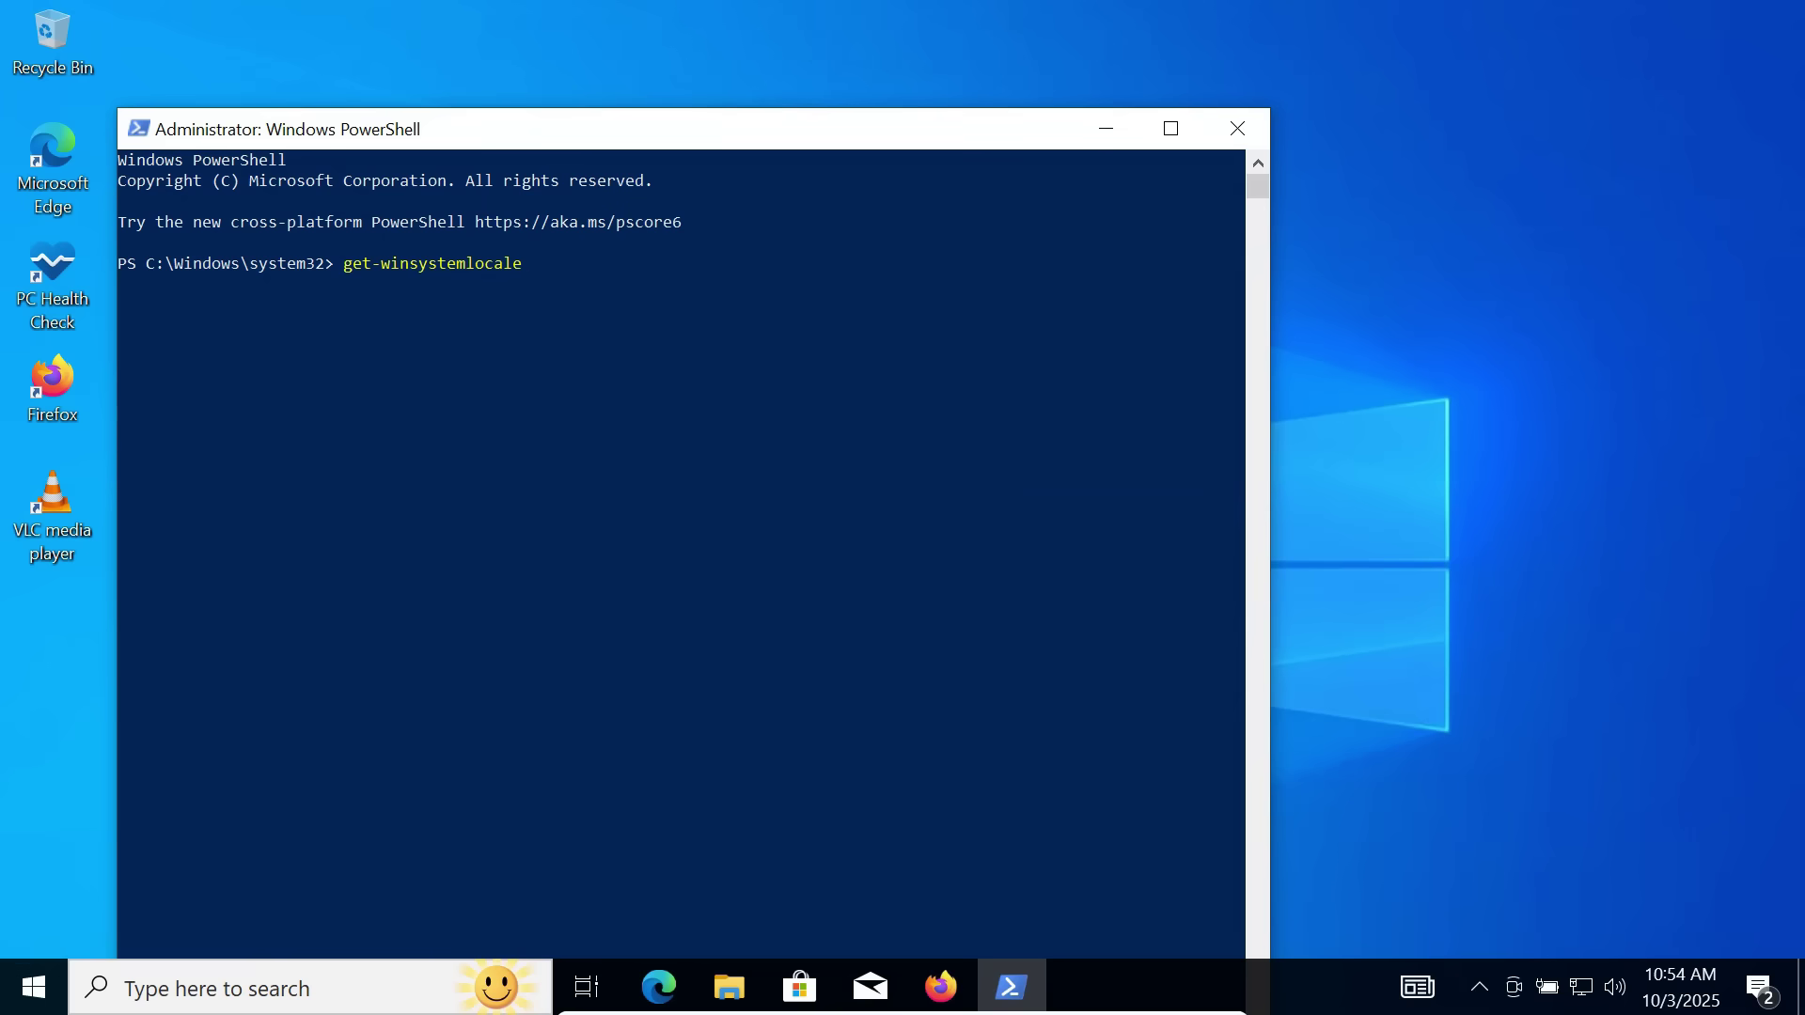
{"action": "key", "text": "Return"}
{"action": "left_click_drag", "start_coordinate": [429, 345], "coordinate": [662, 346]}
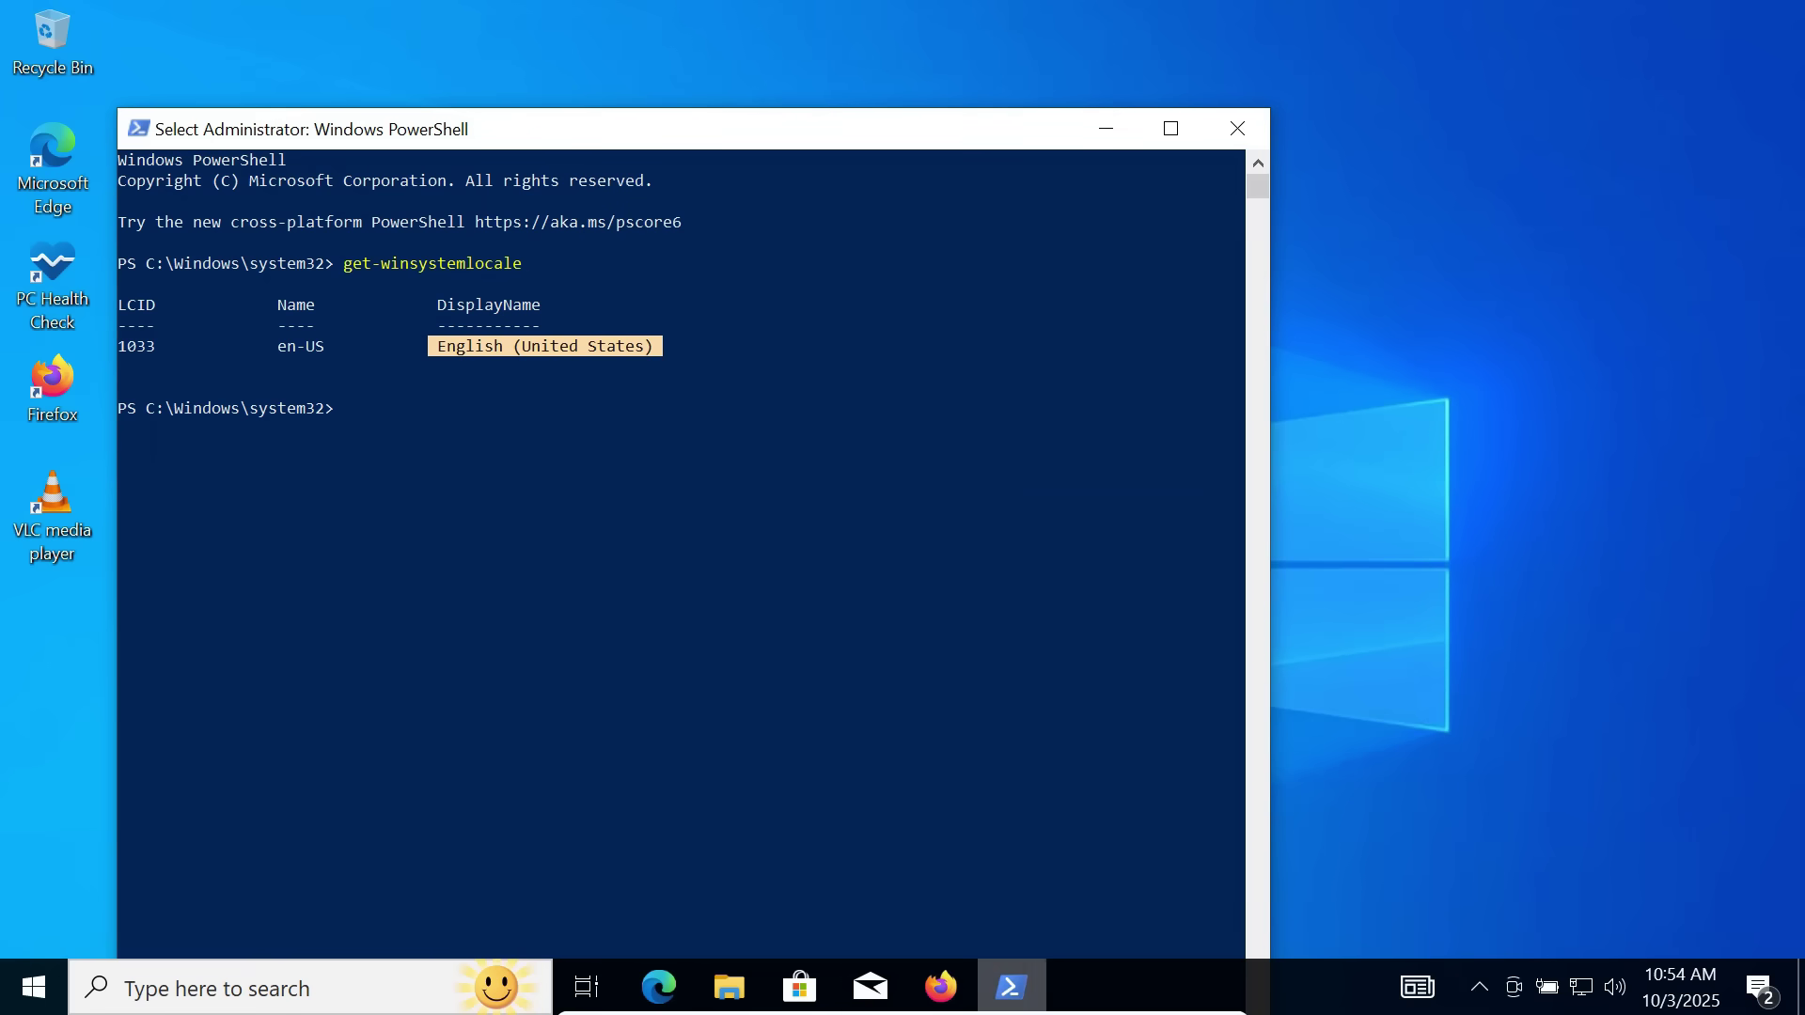
{"action": "left_click", "coordinate": [1237, 128]}
Step: Switch back to Firefox and set the ISO's product language to English (United States), confirming the choice
{"action": "left_click", "coordinate": [940, 986]}
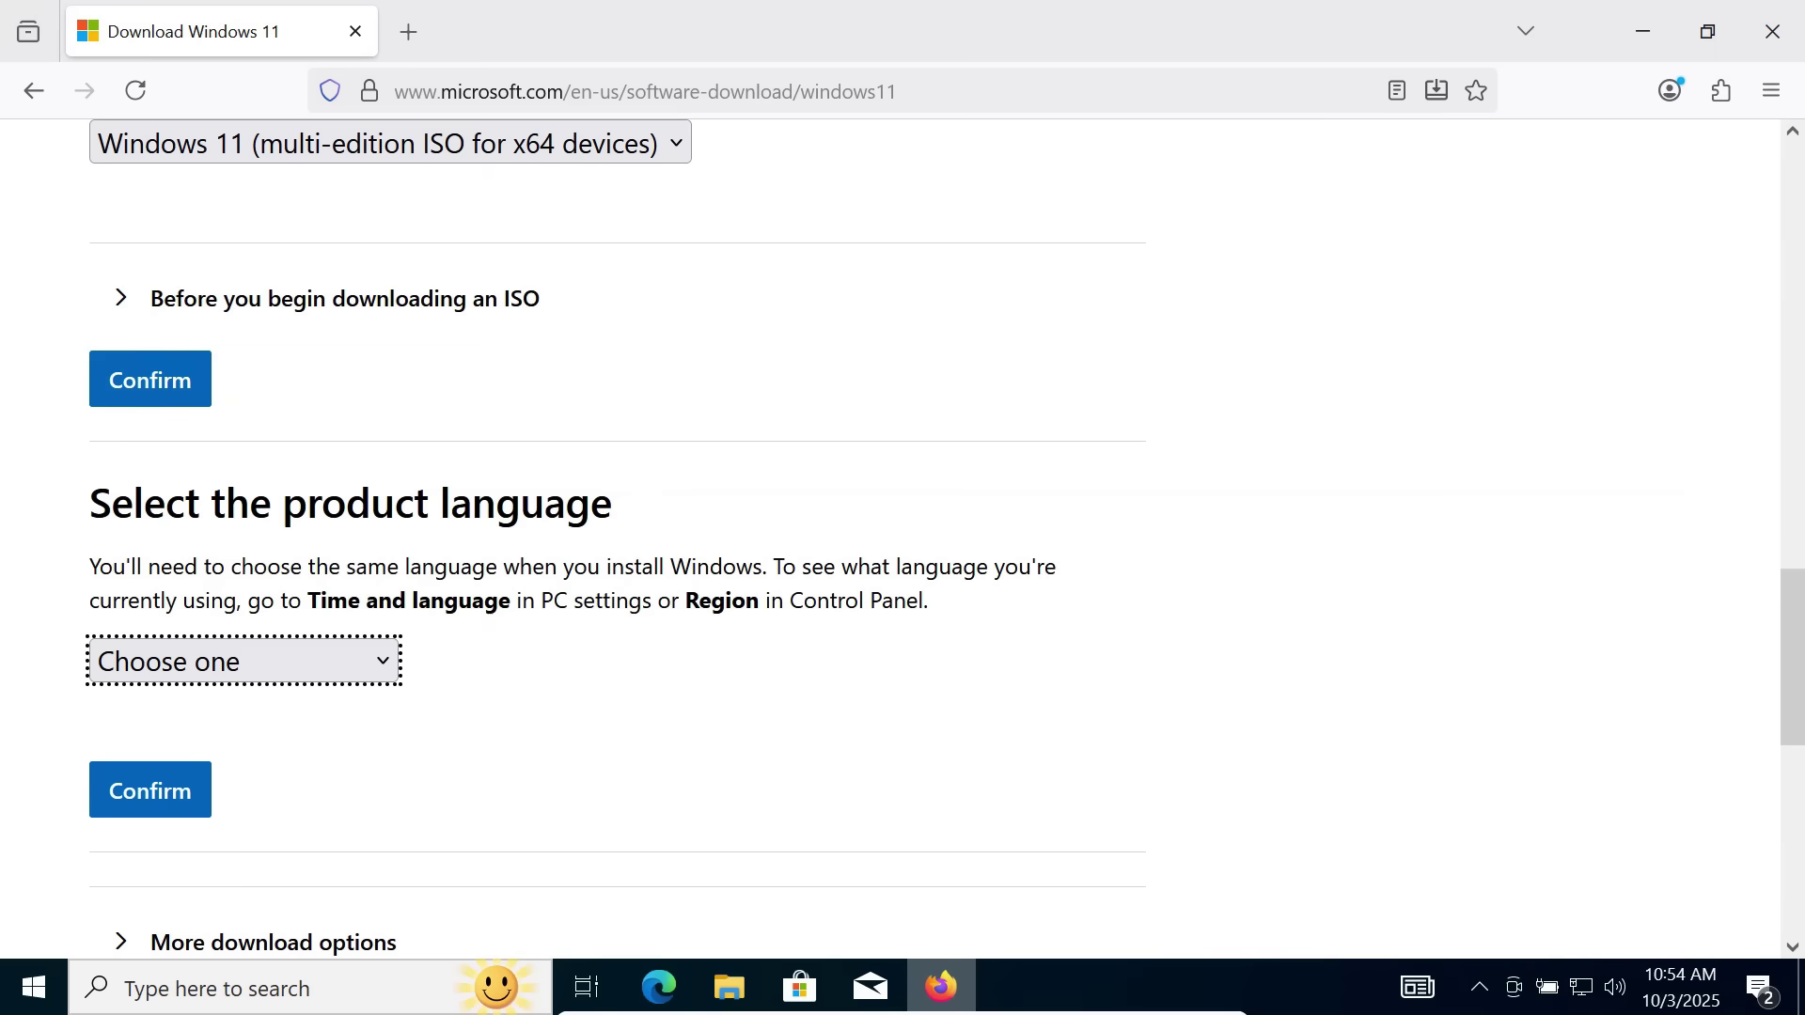
{"action": "key", "text": "alt+Down"}
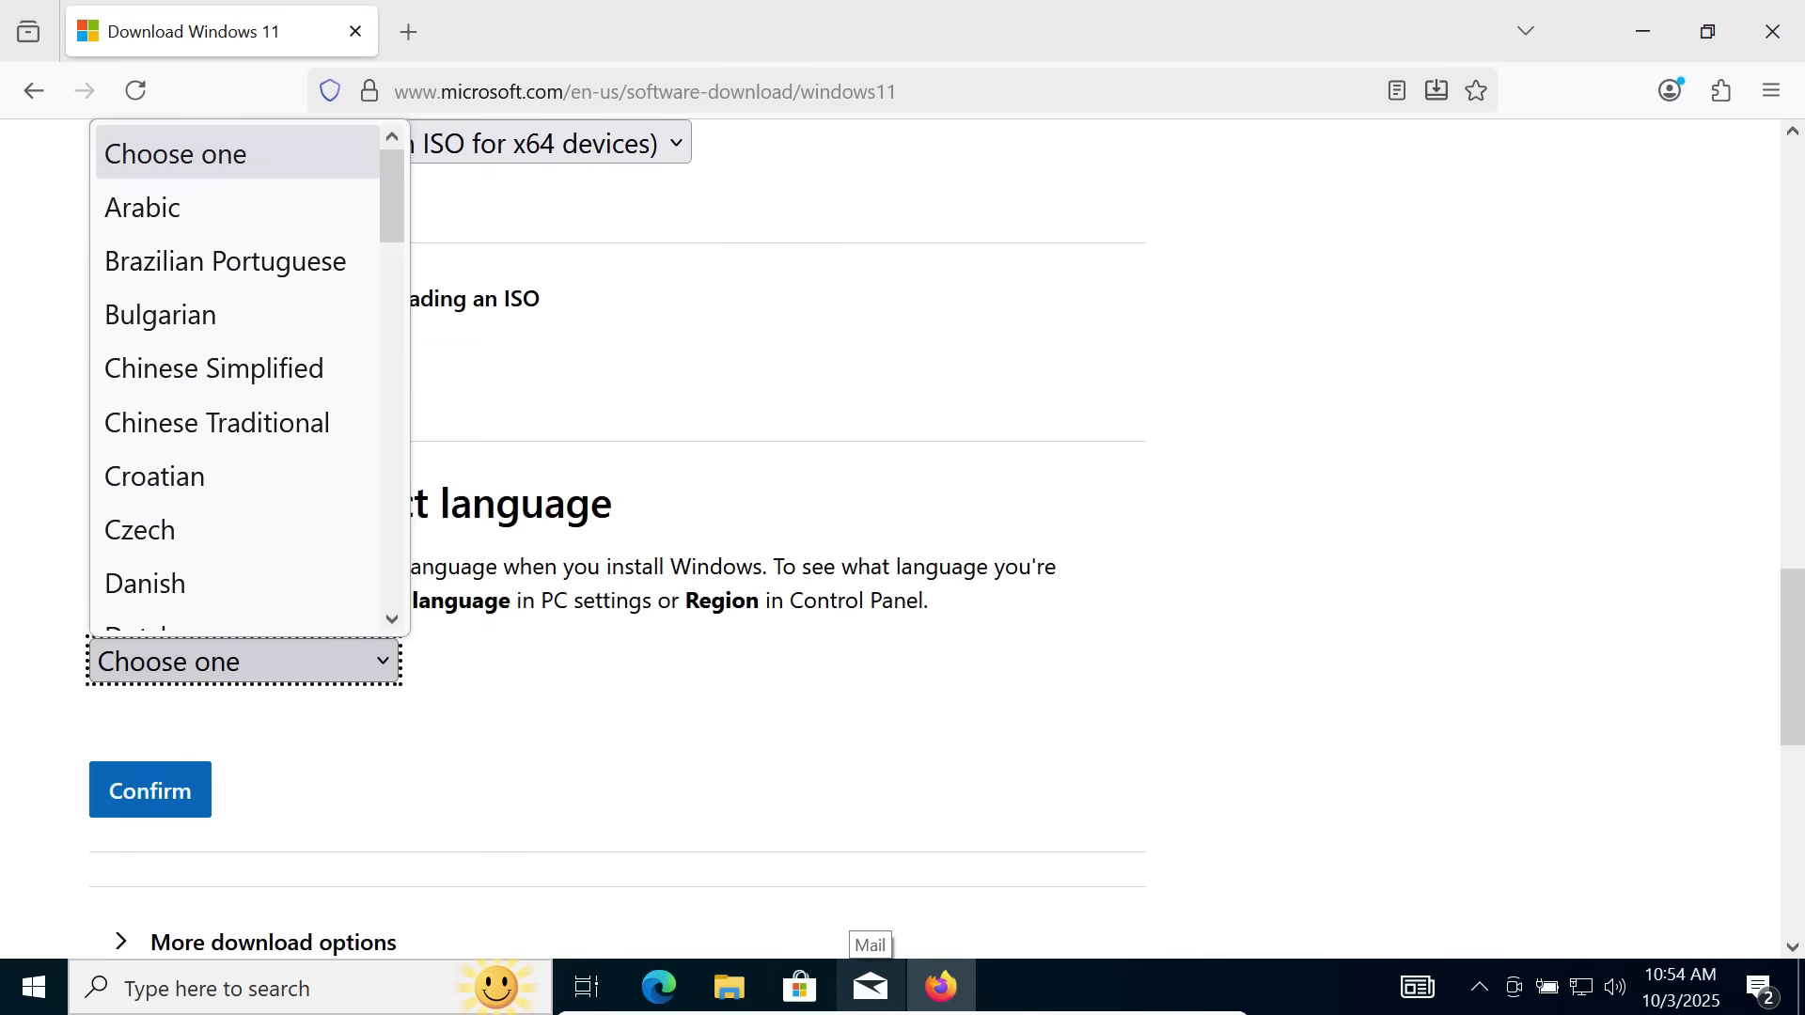
{"action": "key", "text": "Down"}
{"action": "key", "text": "Down"}
{"action": "key", "text": "Down"}
{"action": "key", "text": "Down"}
{"action": "key", "text": "Down"}
{"action": "key", "text": "Down"}
{"action": "key", "text": "Down"}
{"action": "key", "text": "Down"}
{"action": "key", "text": "Down"}
{"action": "key", "text": "Down"}
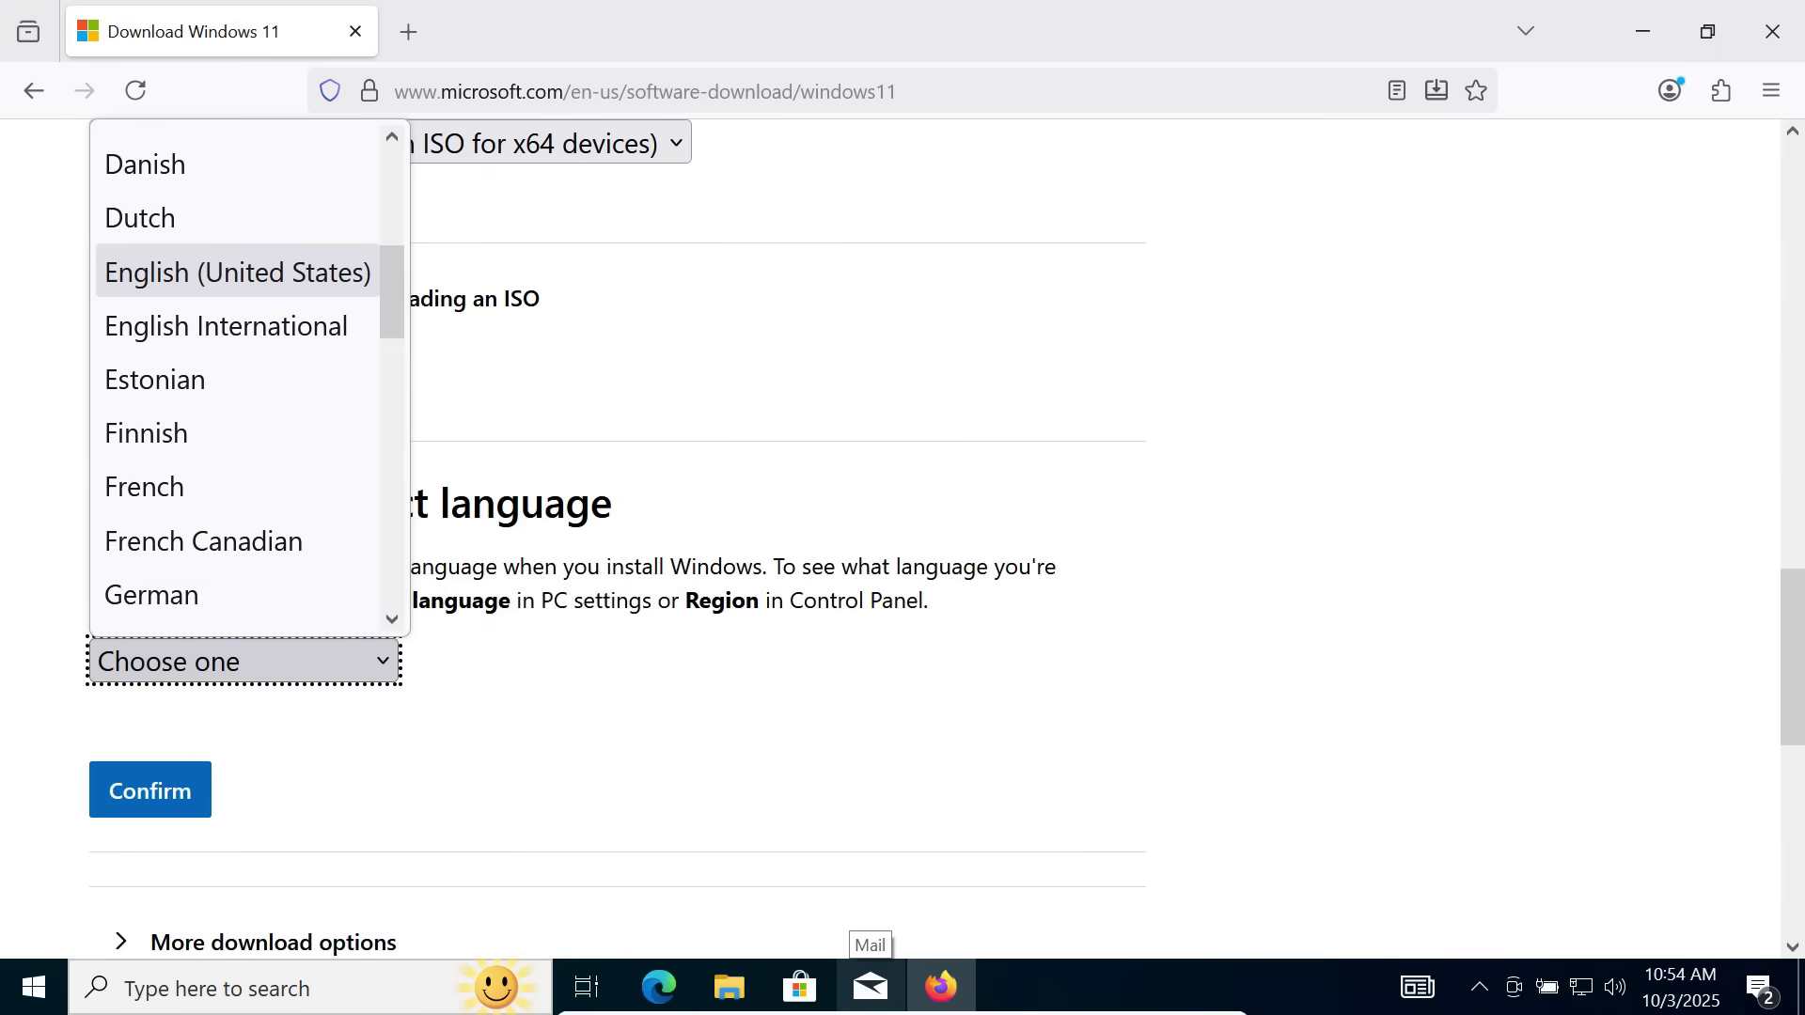
{"action": "key", "text": "Return"}
{"action": "key", "text": "Tab"}
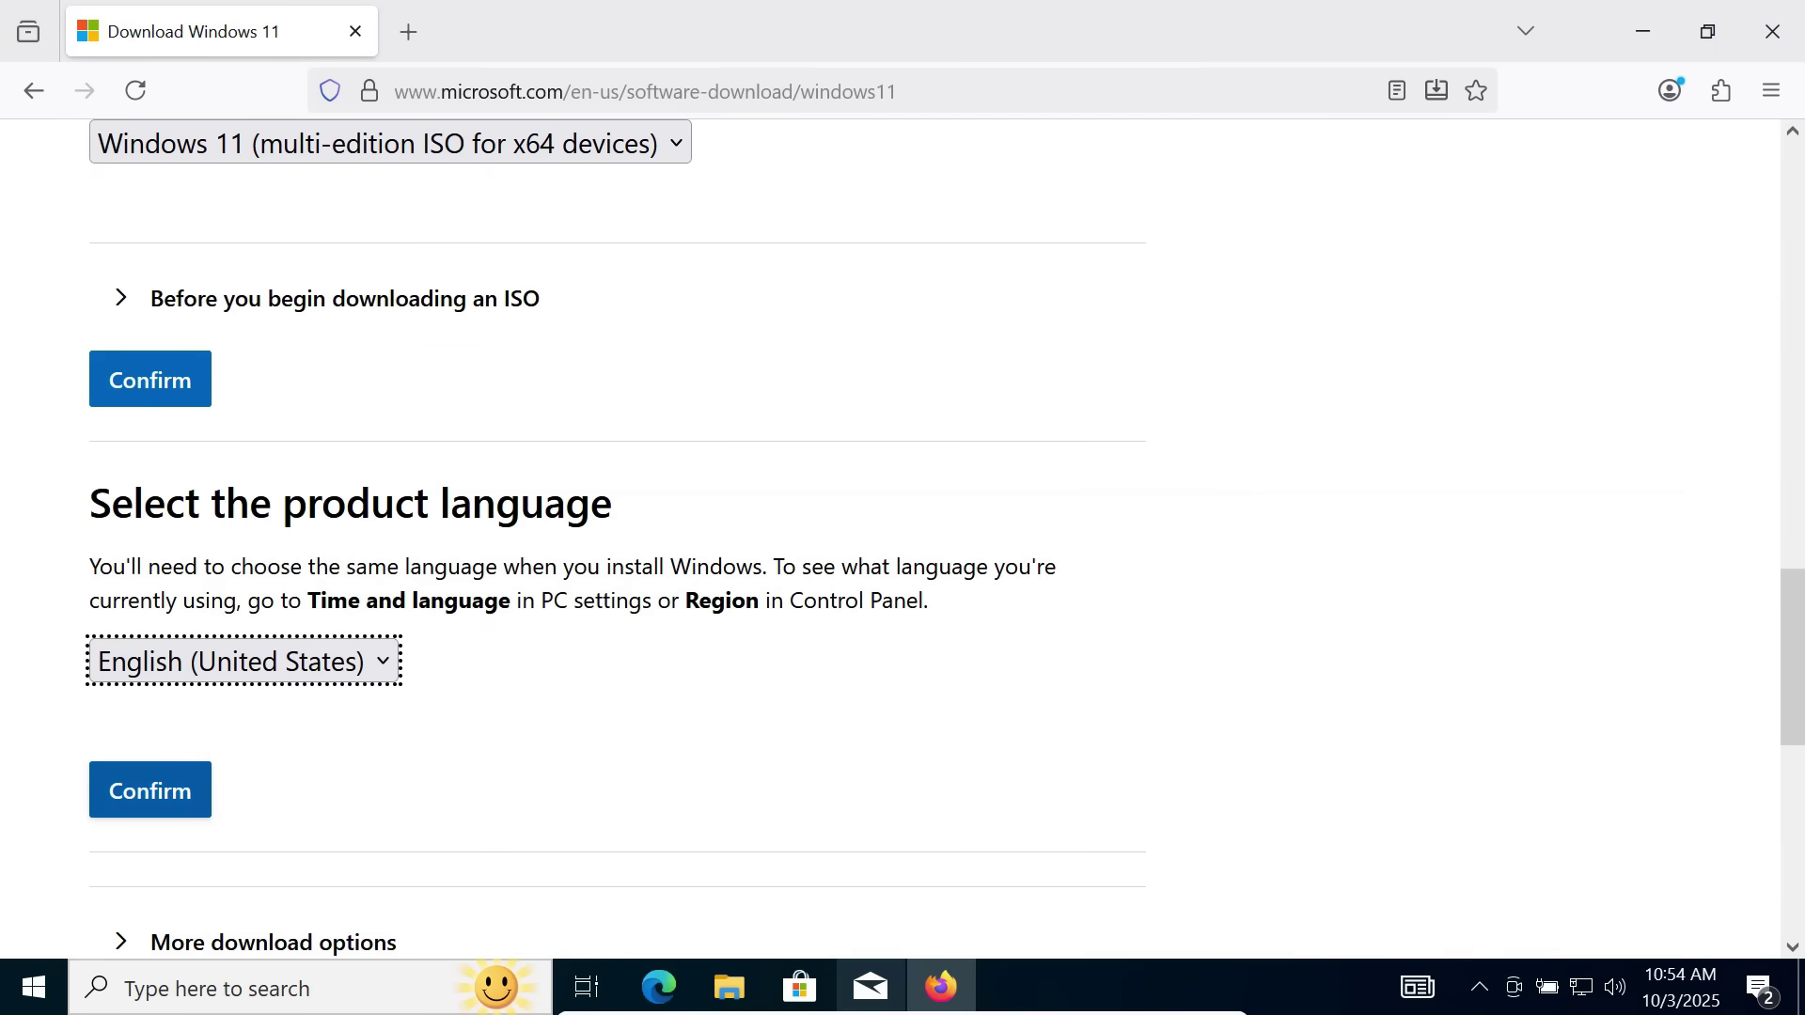
{"action": "key", "text": "Return"}
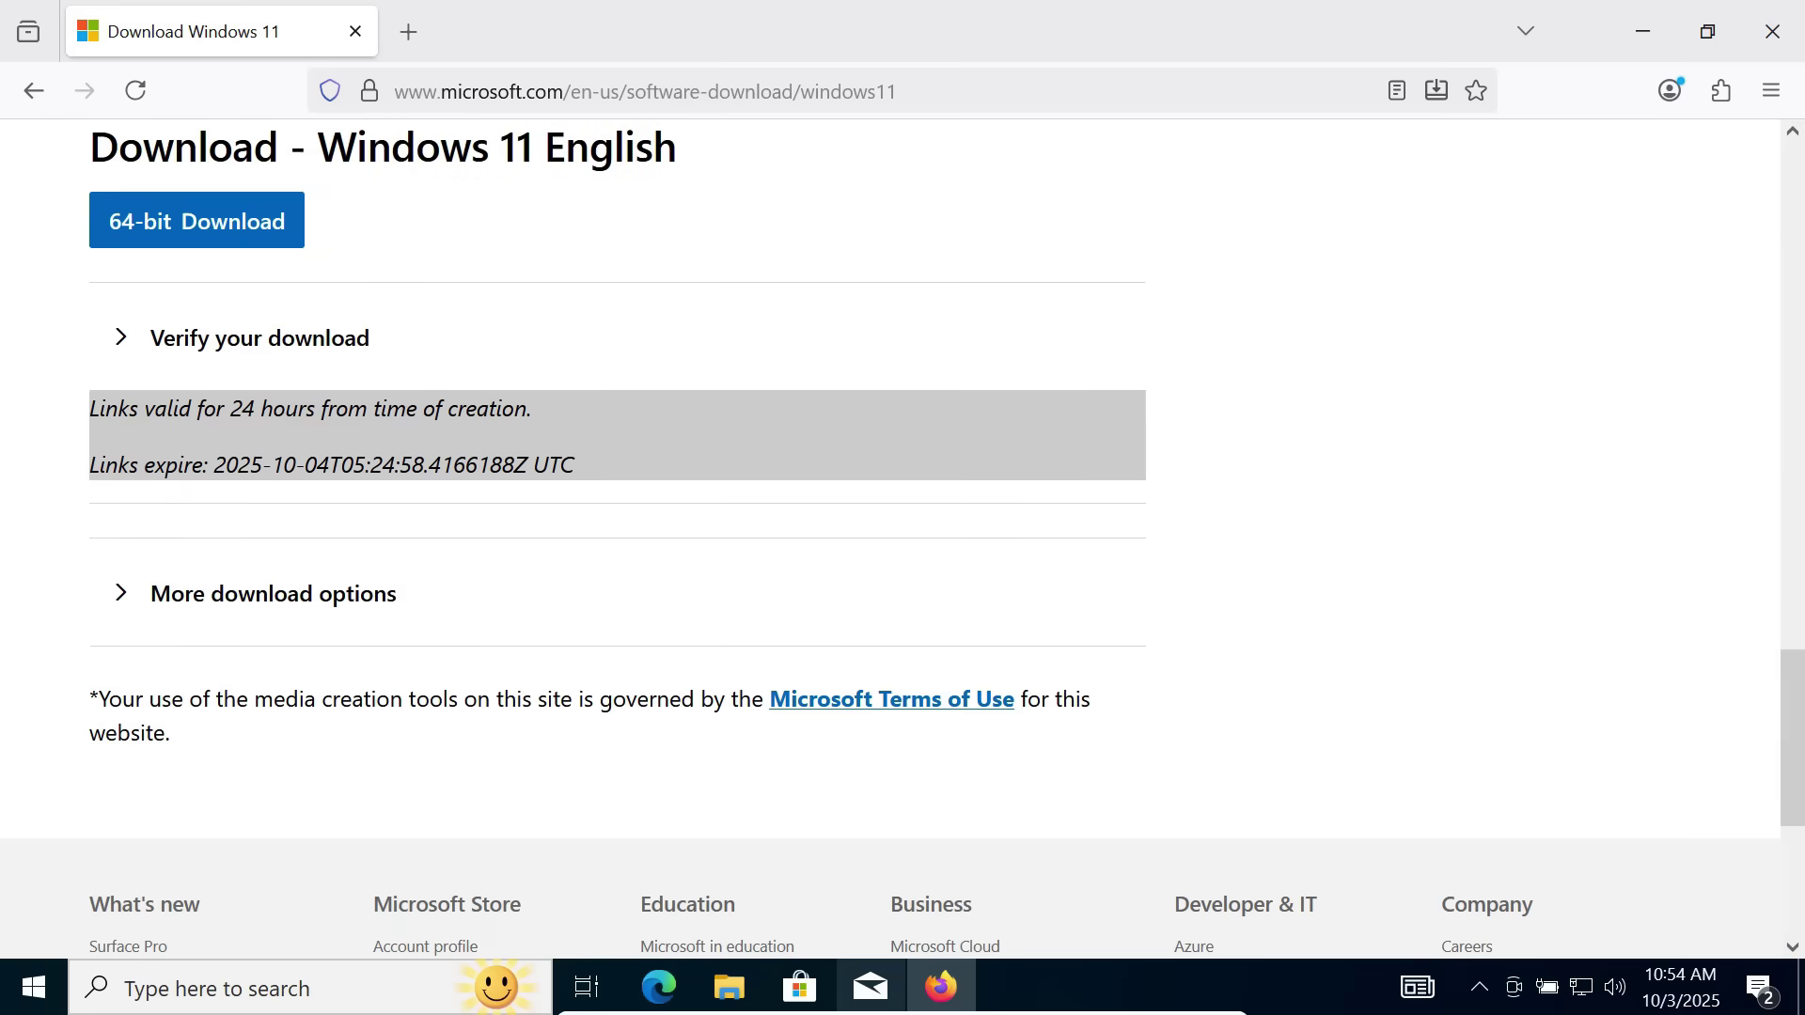
{"action": "key", "text": "Tab"}
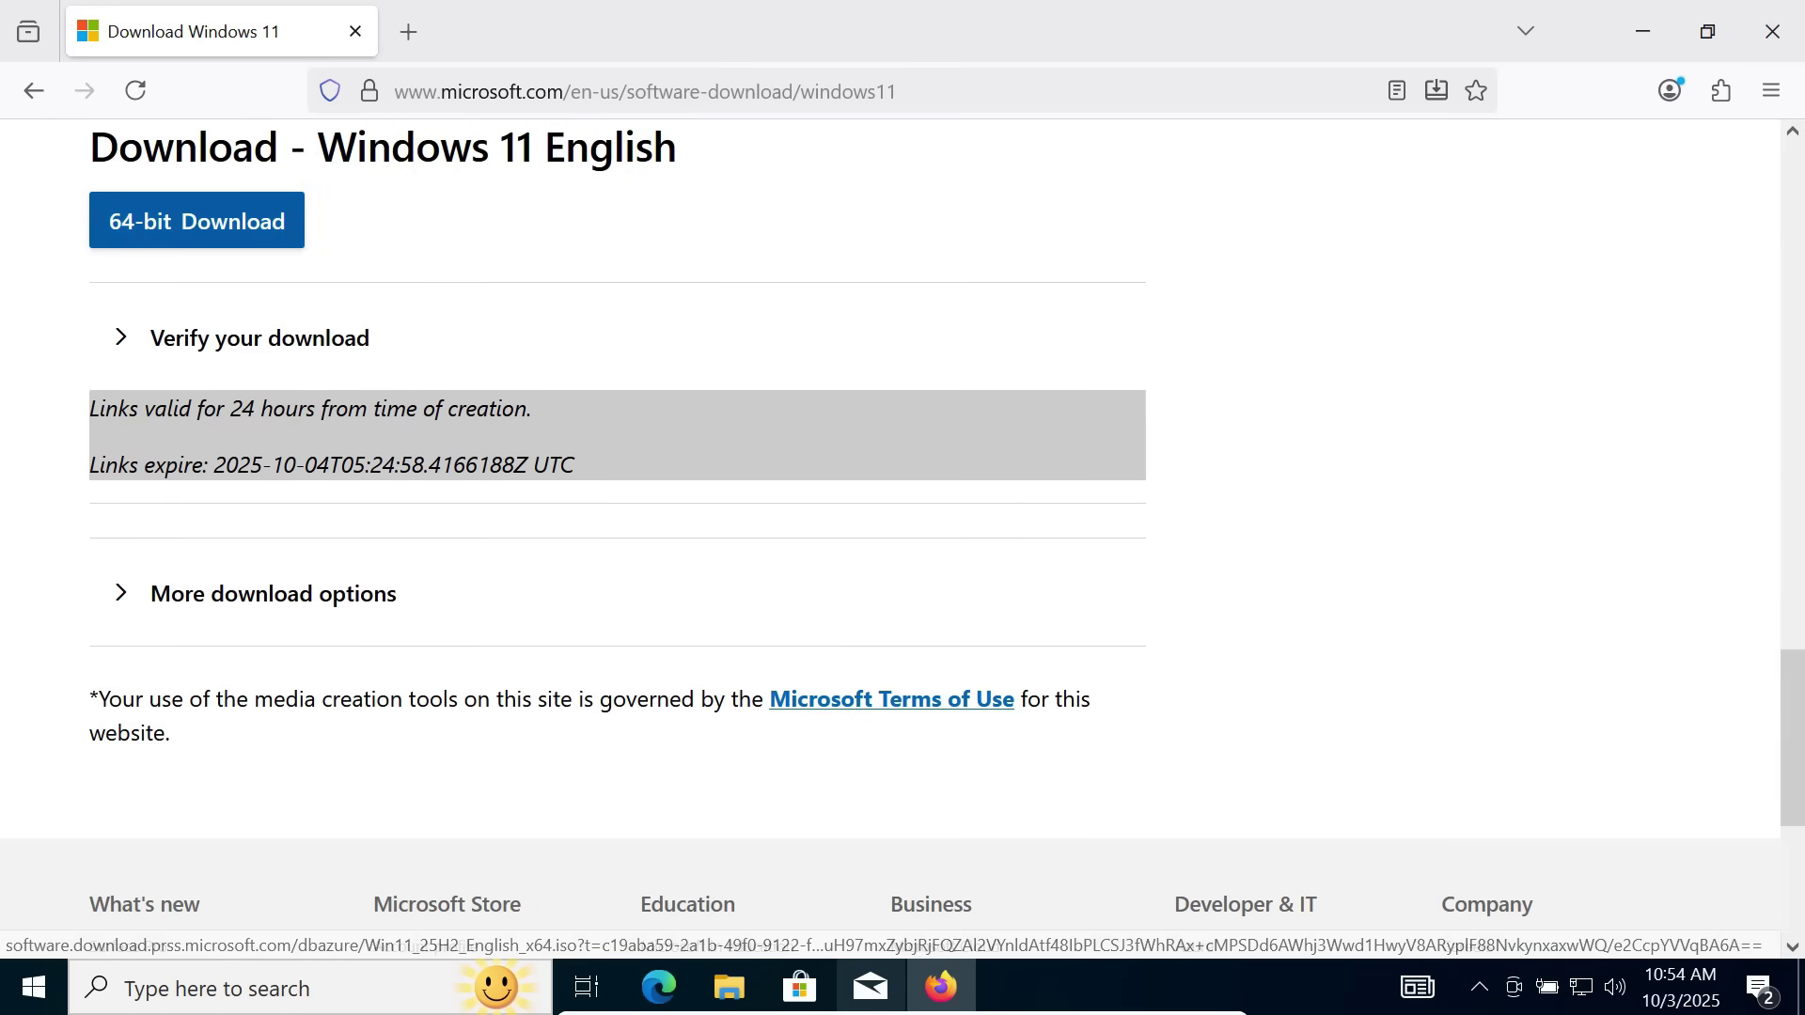
Step: Start the 64-bit download of the Windows 11 ISO and search the web for flyoobe github in a new tab
{"action": "key", "text": "Return"}
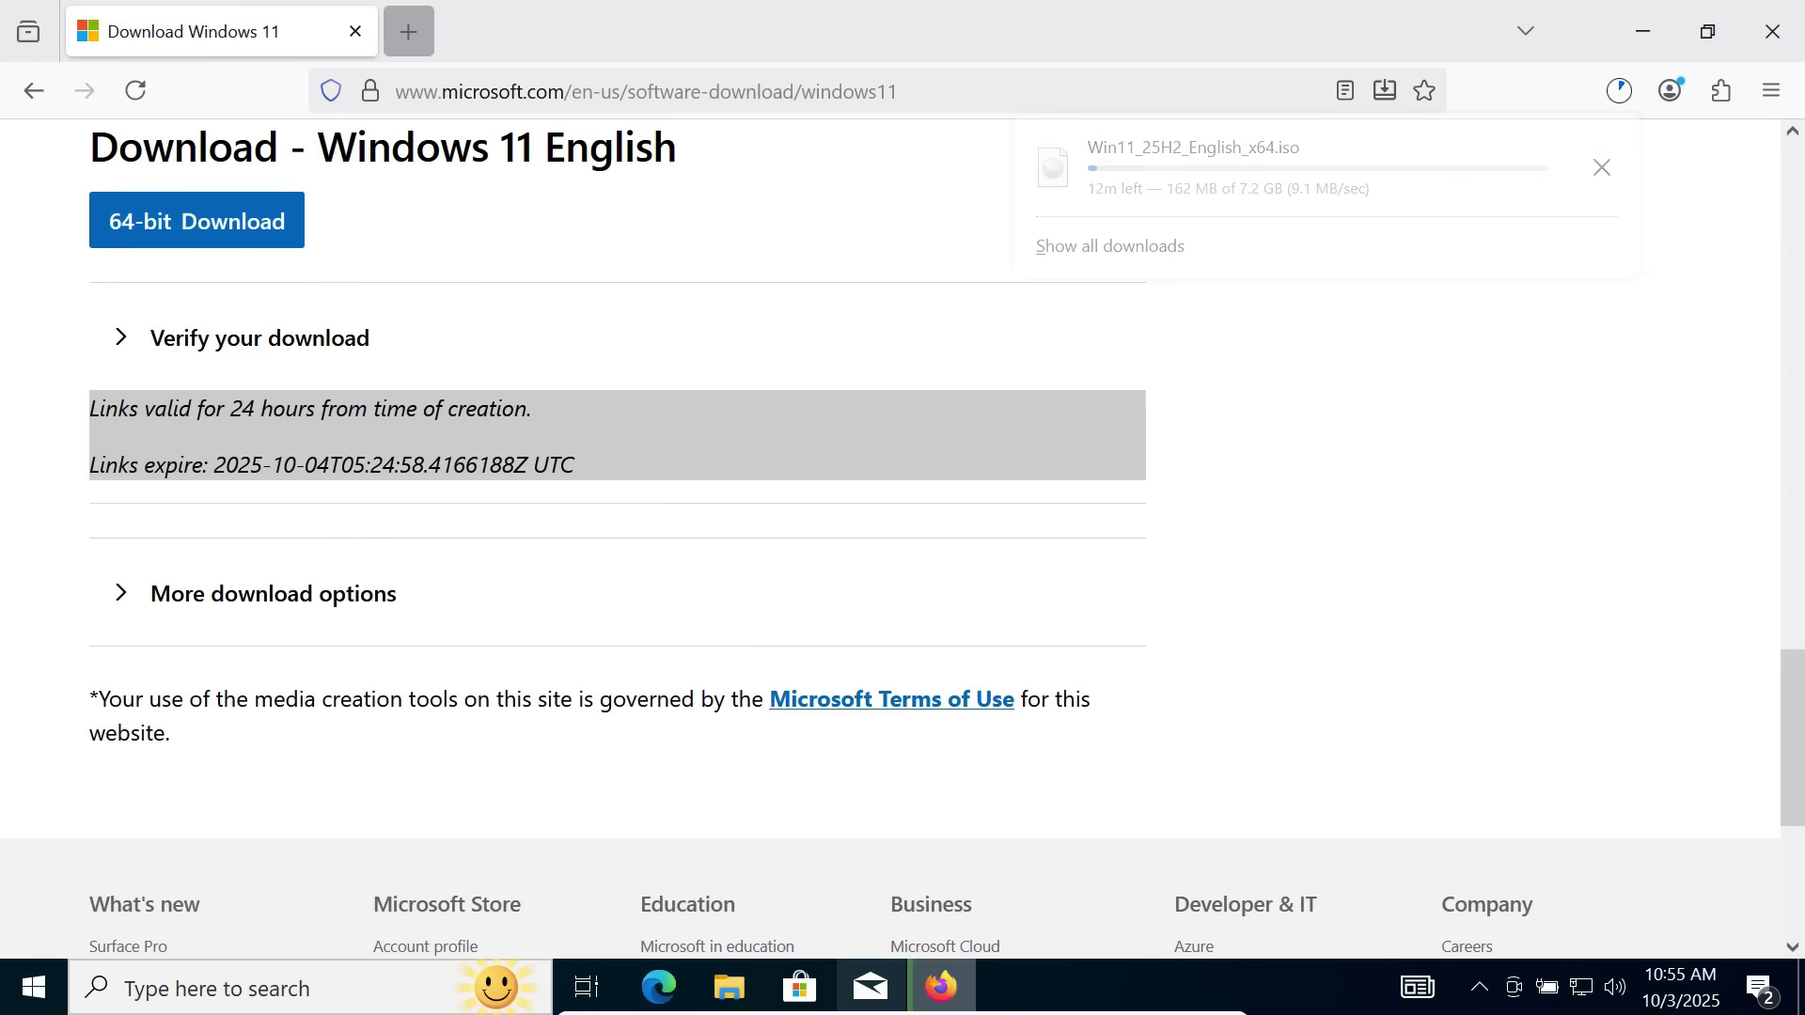
{"action": "left_click", "coordinate": [409, 32]}
{"action": "type", "text": "fly"}
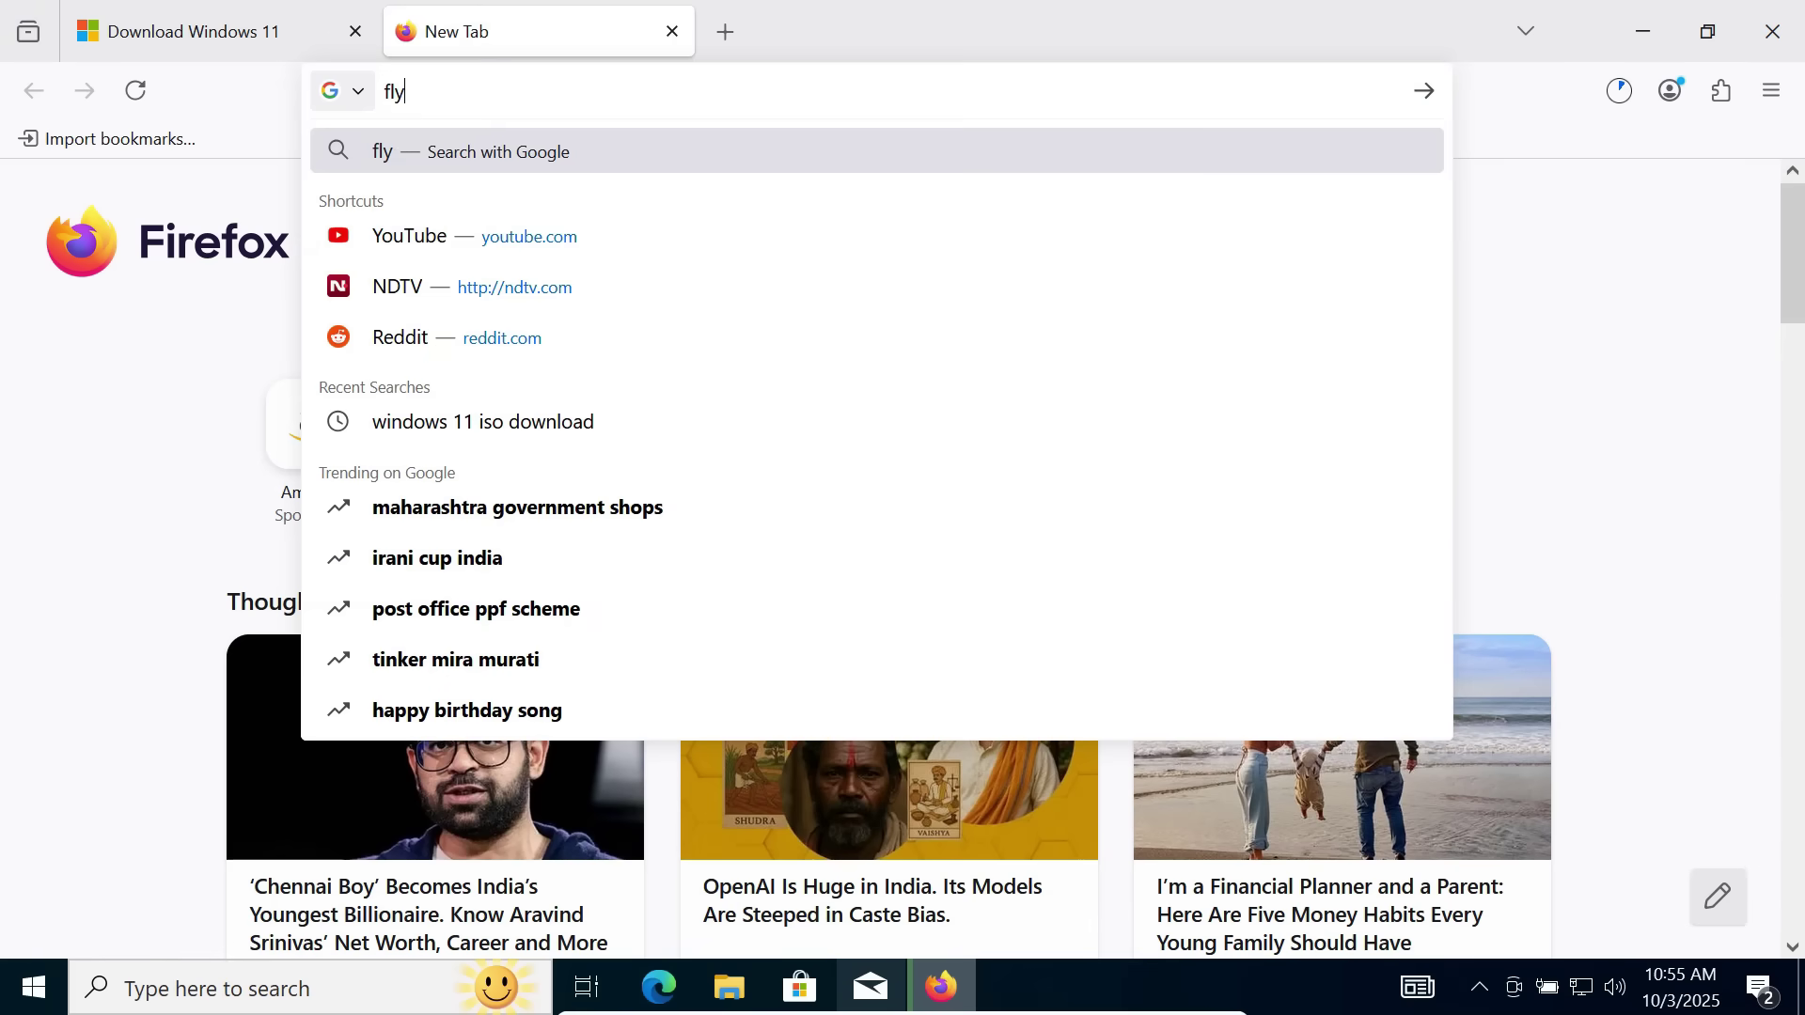
{"action": "type", "text": "oobe github"}
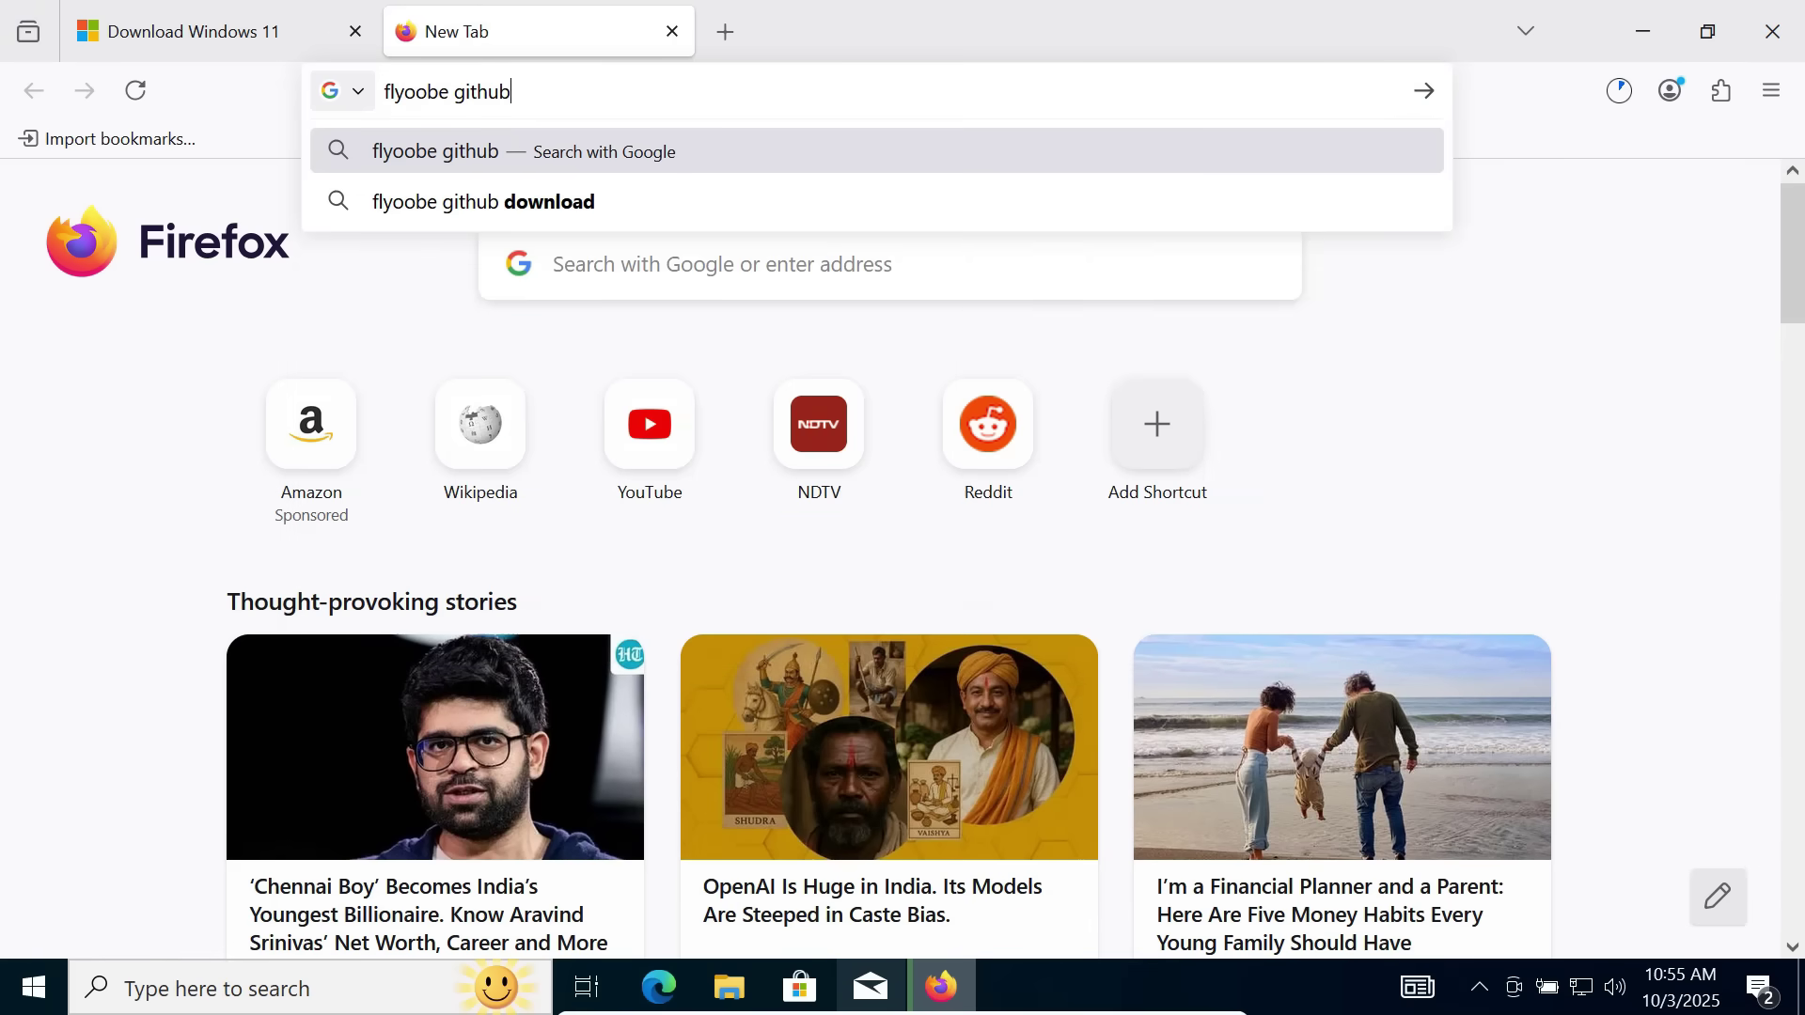
{"action": "key", "text": "Return"}
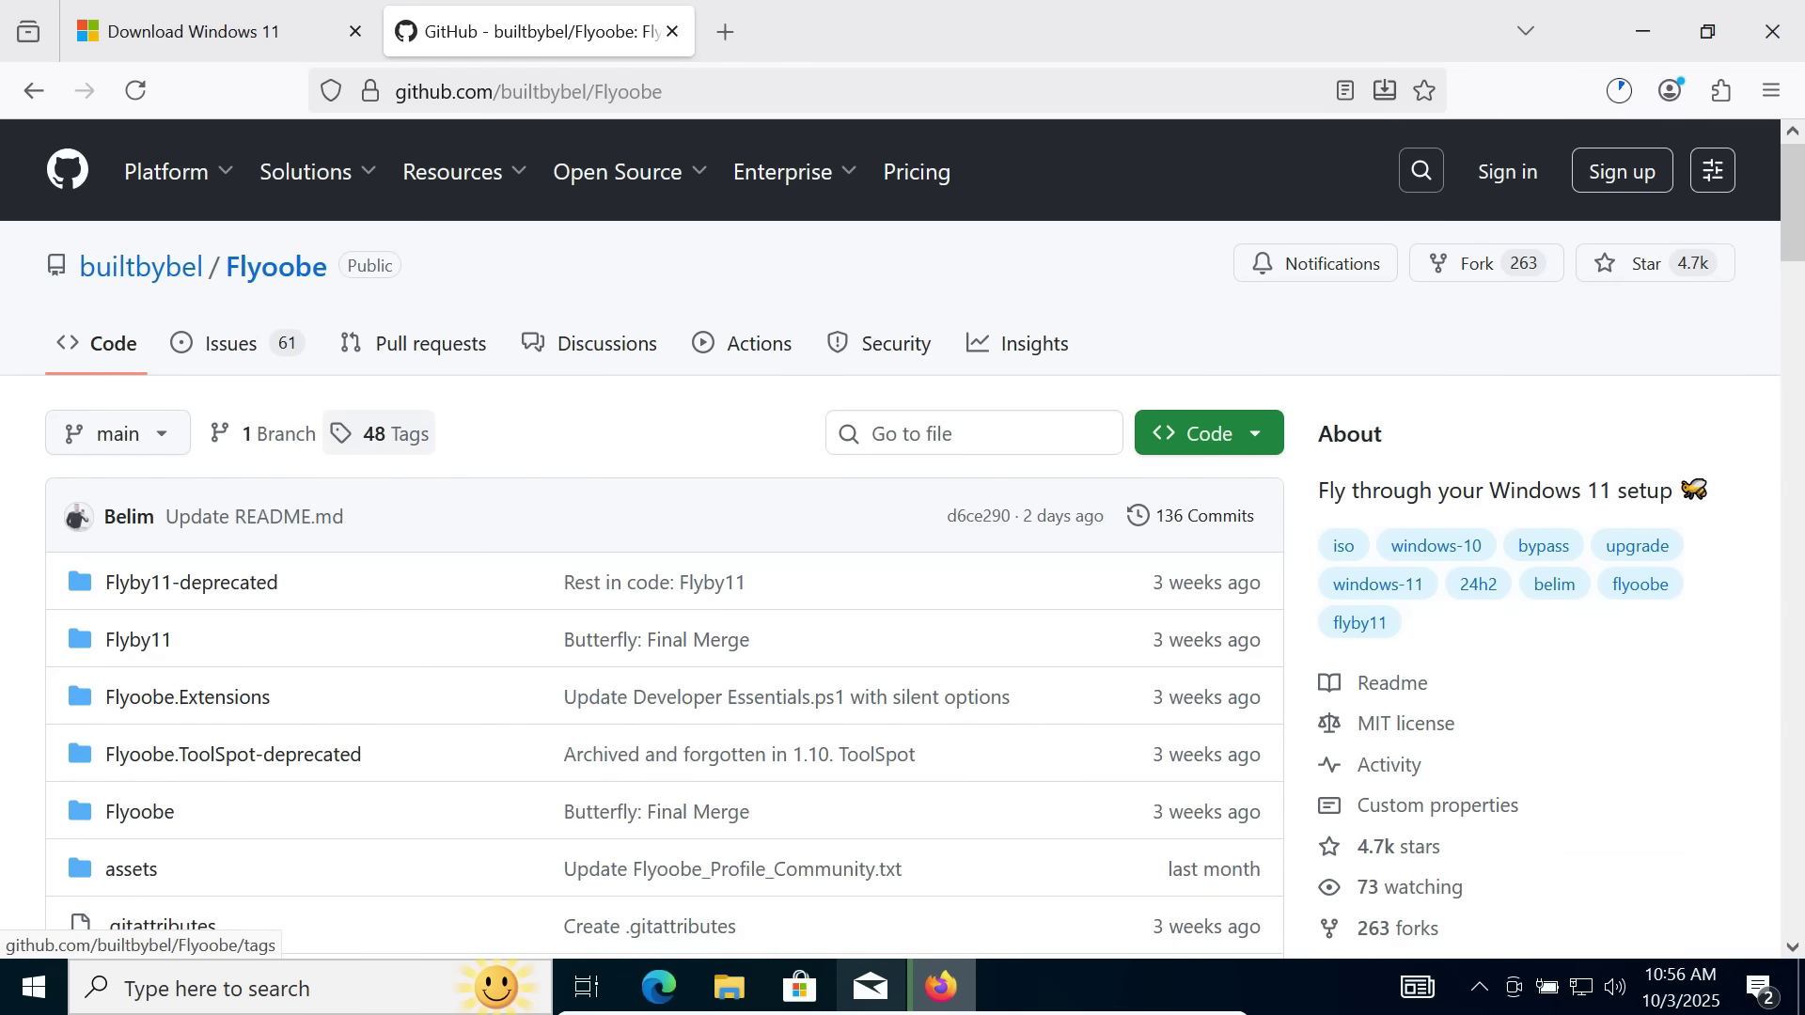
Step: Open the latest release, Flyoobe 1.24 (Loki), from the GitHub repository and download Flyoobe 1.24 from its downloads table
{"action": "scroll", "coordinate": [1456, 689], "scroll_direction": "down", "scroll_amount": 5}
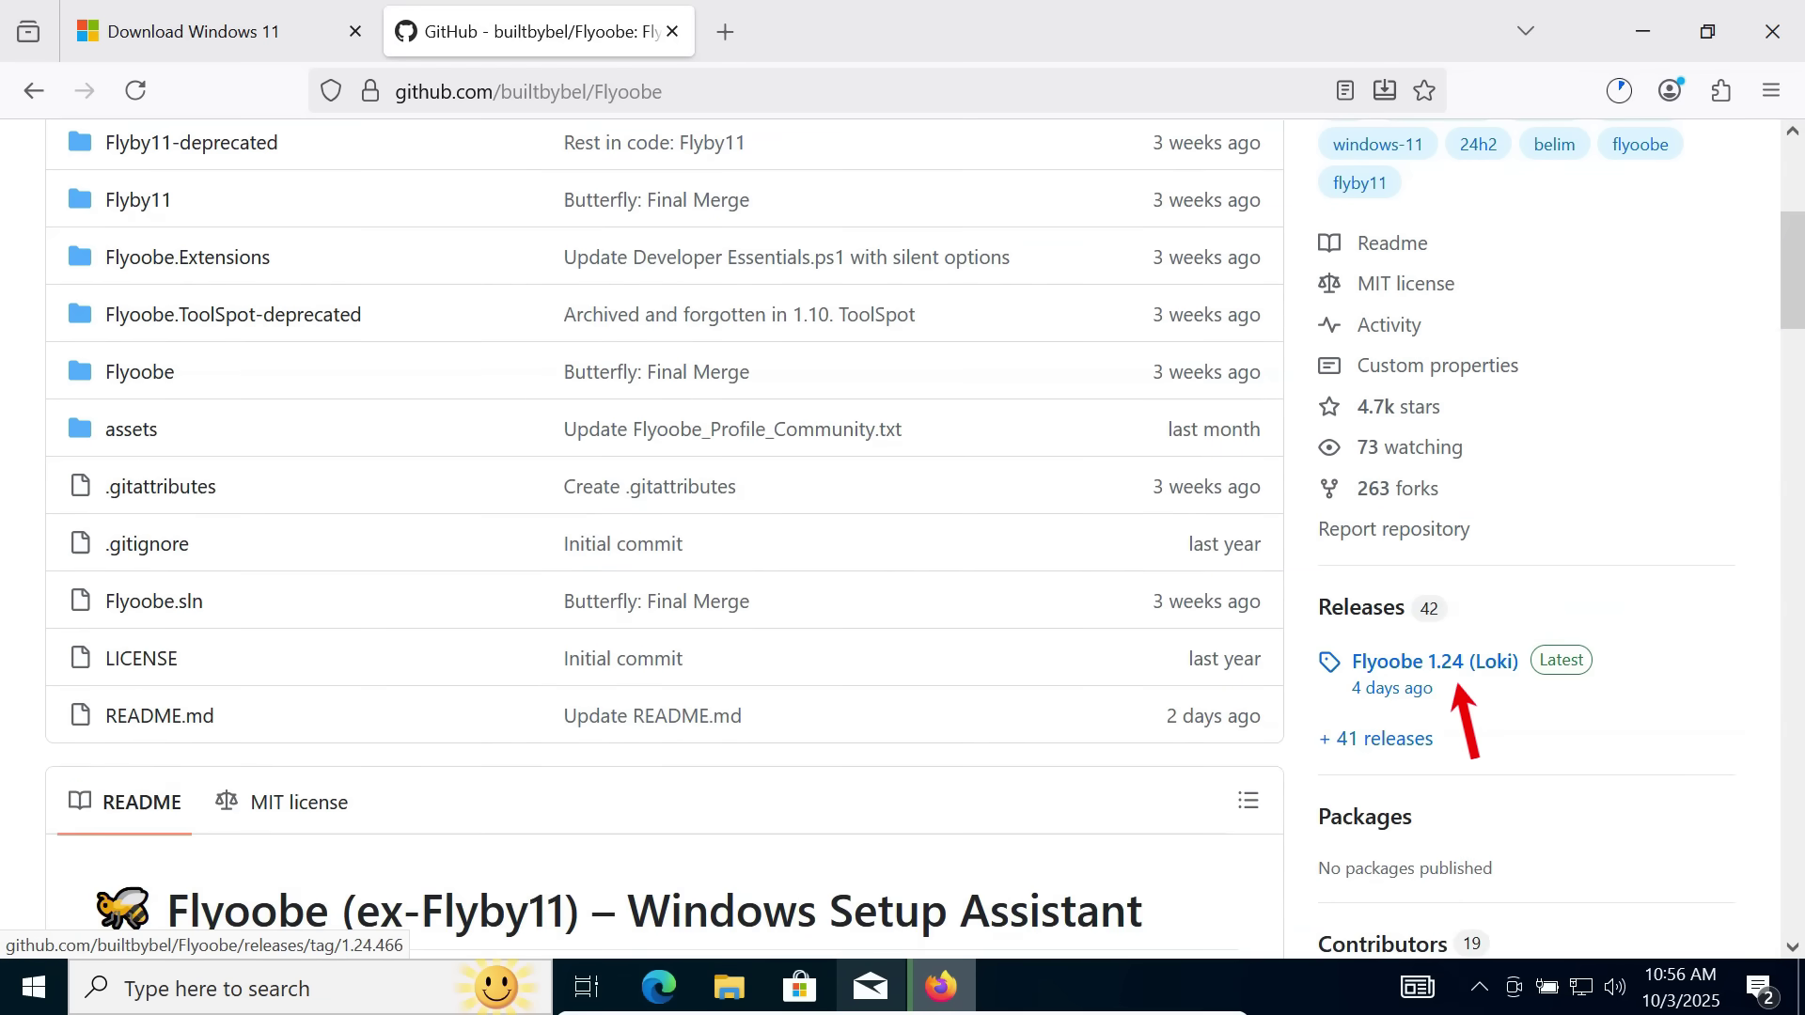
{"action": "left_click", "coordinate": [1457, 687]}
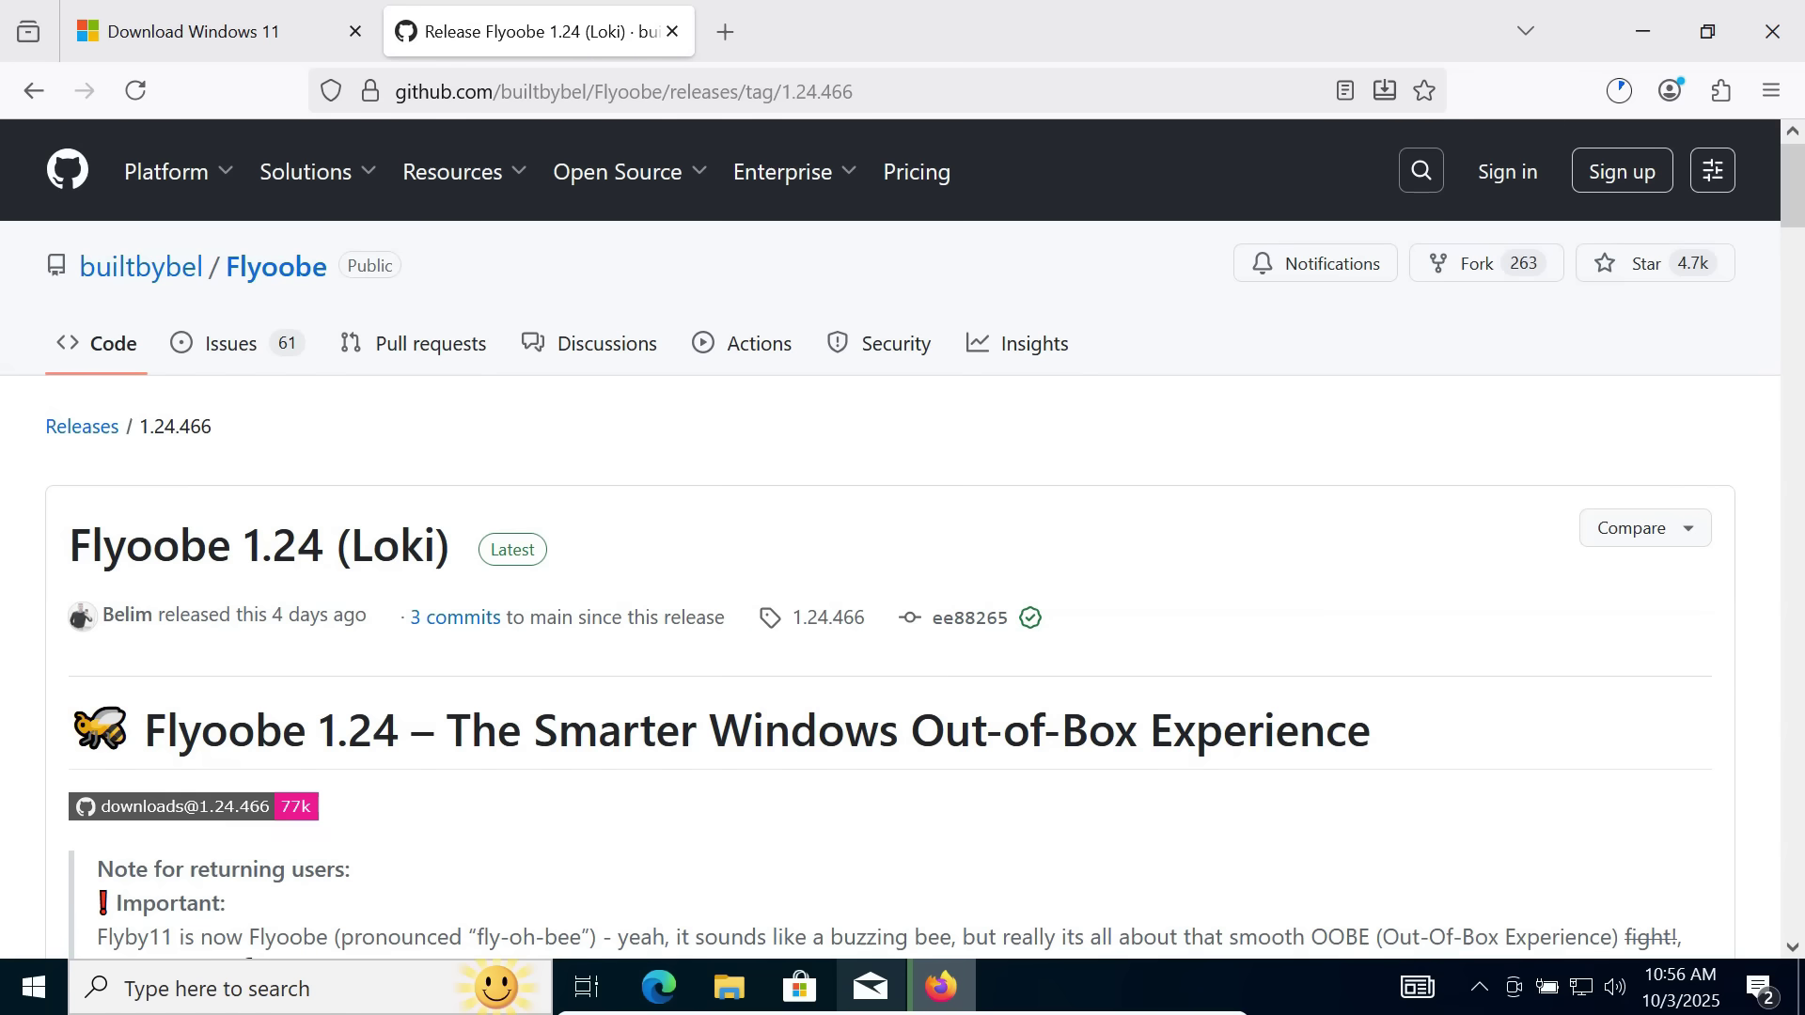
{"action": "scroll", "coordinate": [902, 564], "scroll_direction": "down", "scroll_amount": 20}
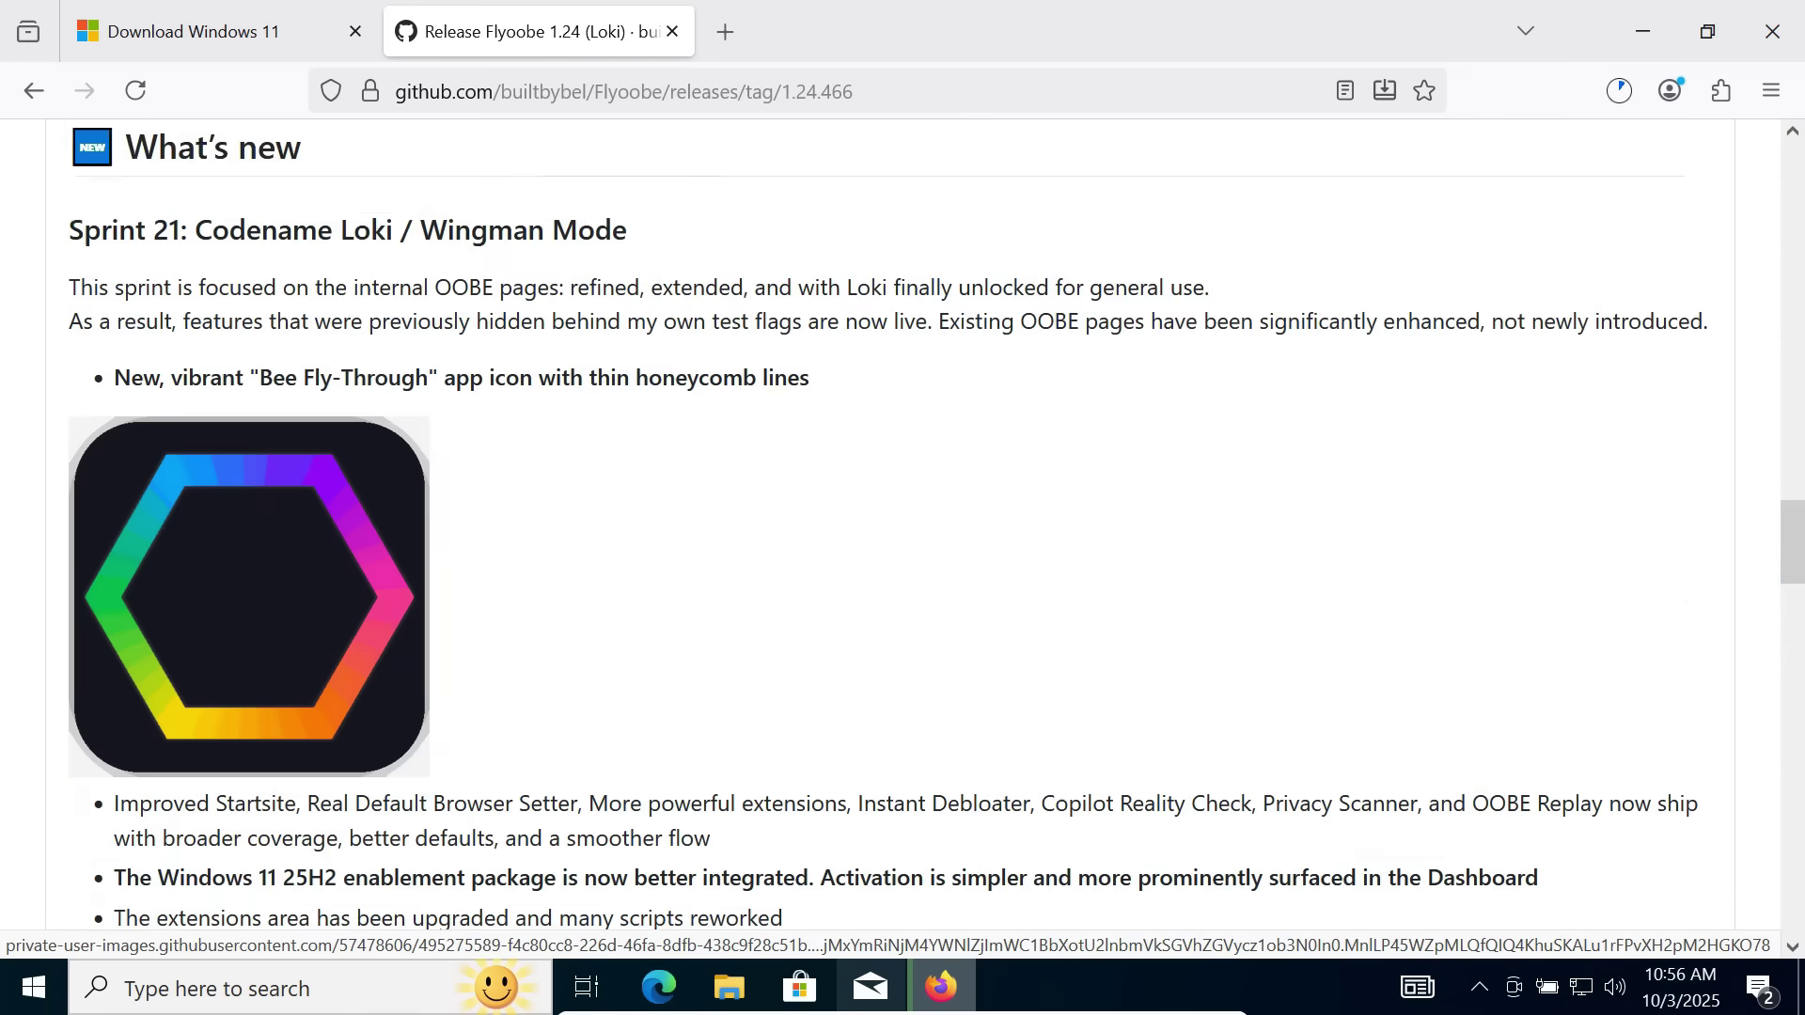
{"action": "scroll", "coordinate": [902, 564], "scroll_direction": "down", "scroll_amount": 20}
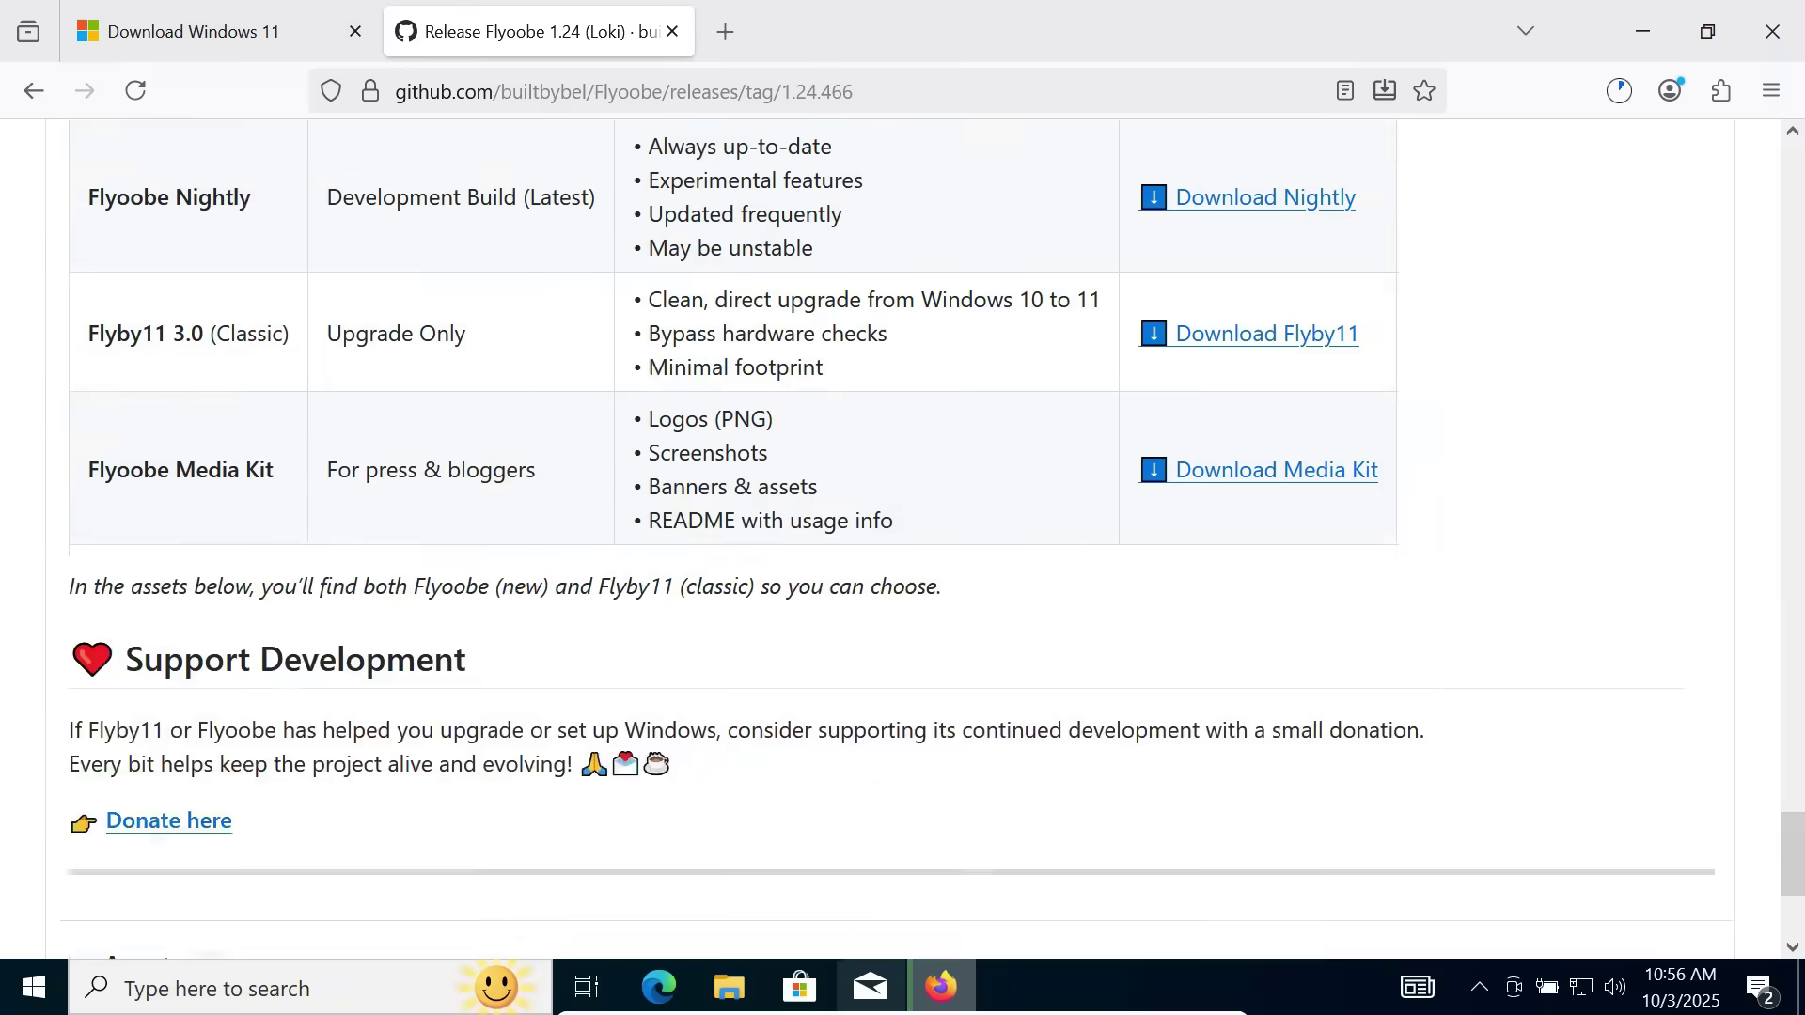
{"action": "scroll", "coordinate": [903, 536], "scroll_direction": "up", "scroll_amount": 5}
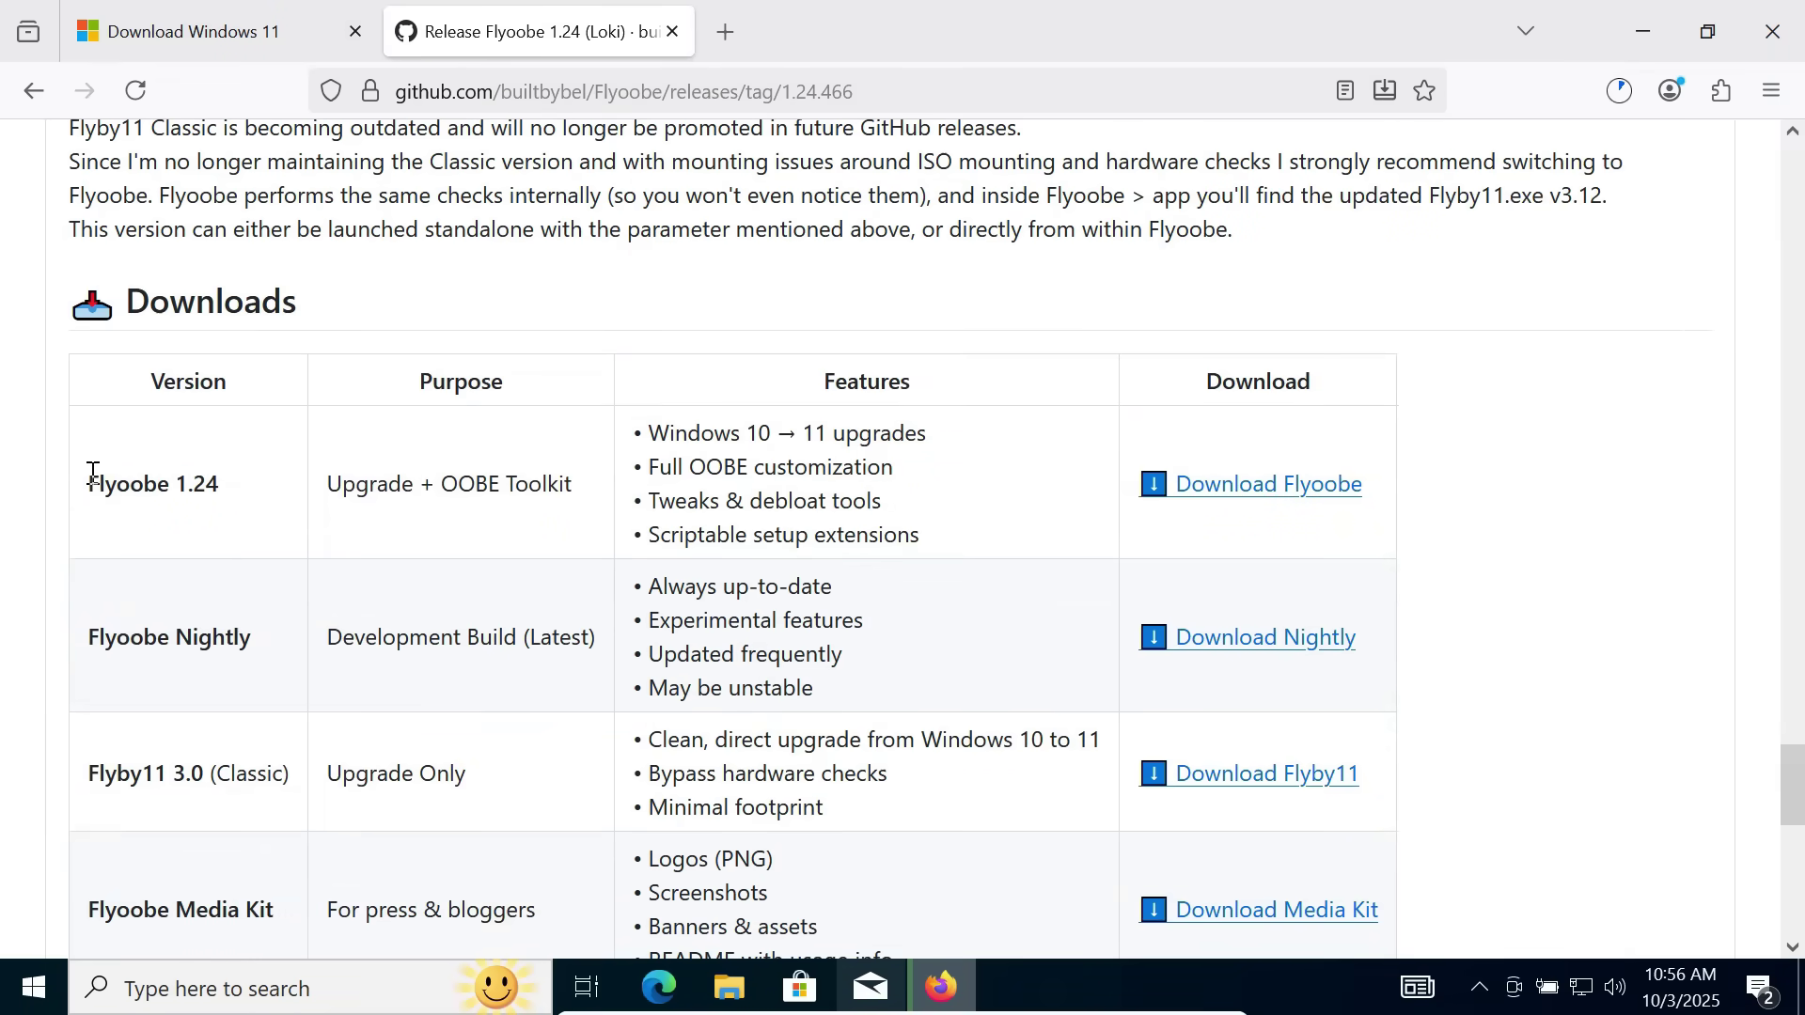
{"action": "left_click_drag", "start_coordinate": [93, 473], "coordinate": [219, 484]}
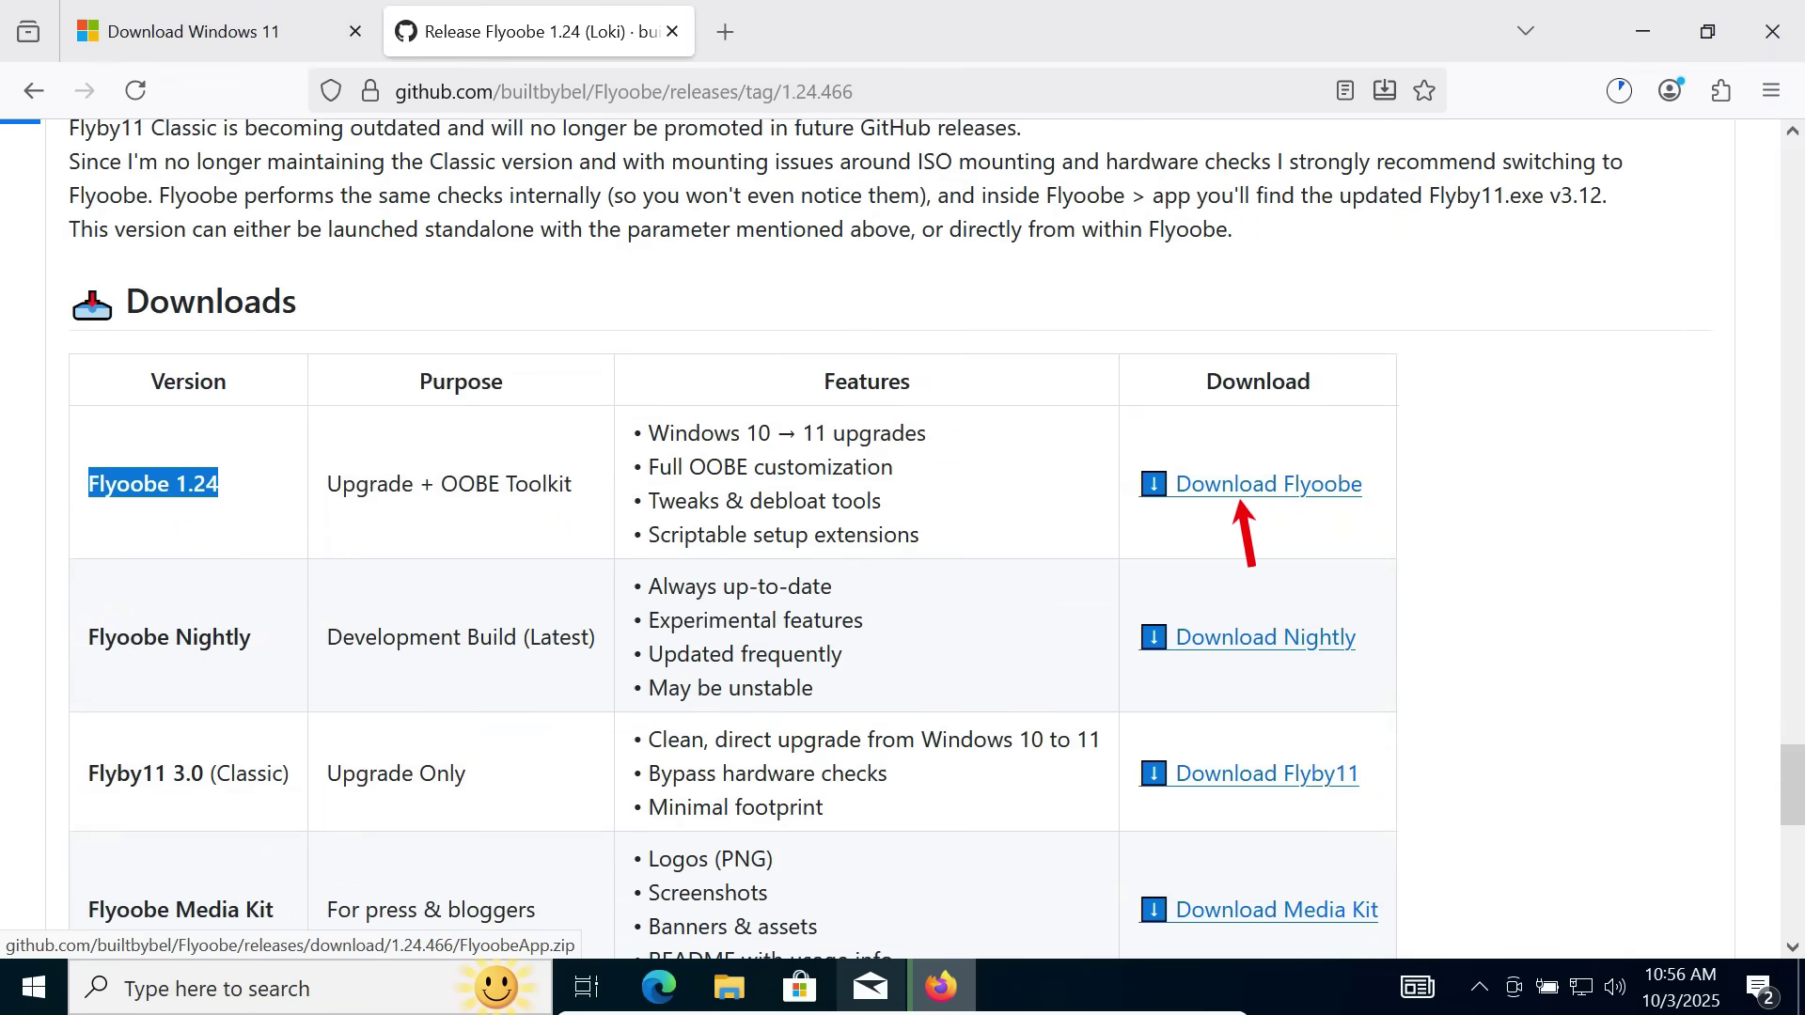
{"action": "left_click", "coordinate": [1243, 498]}
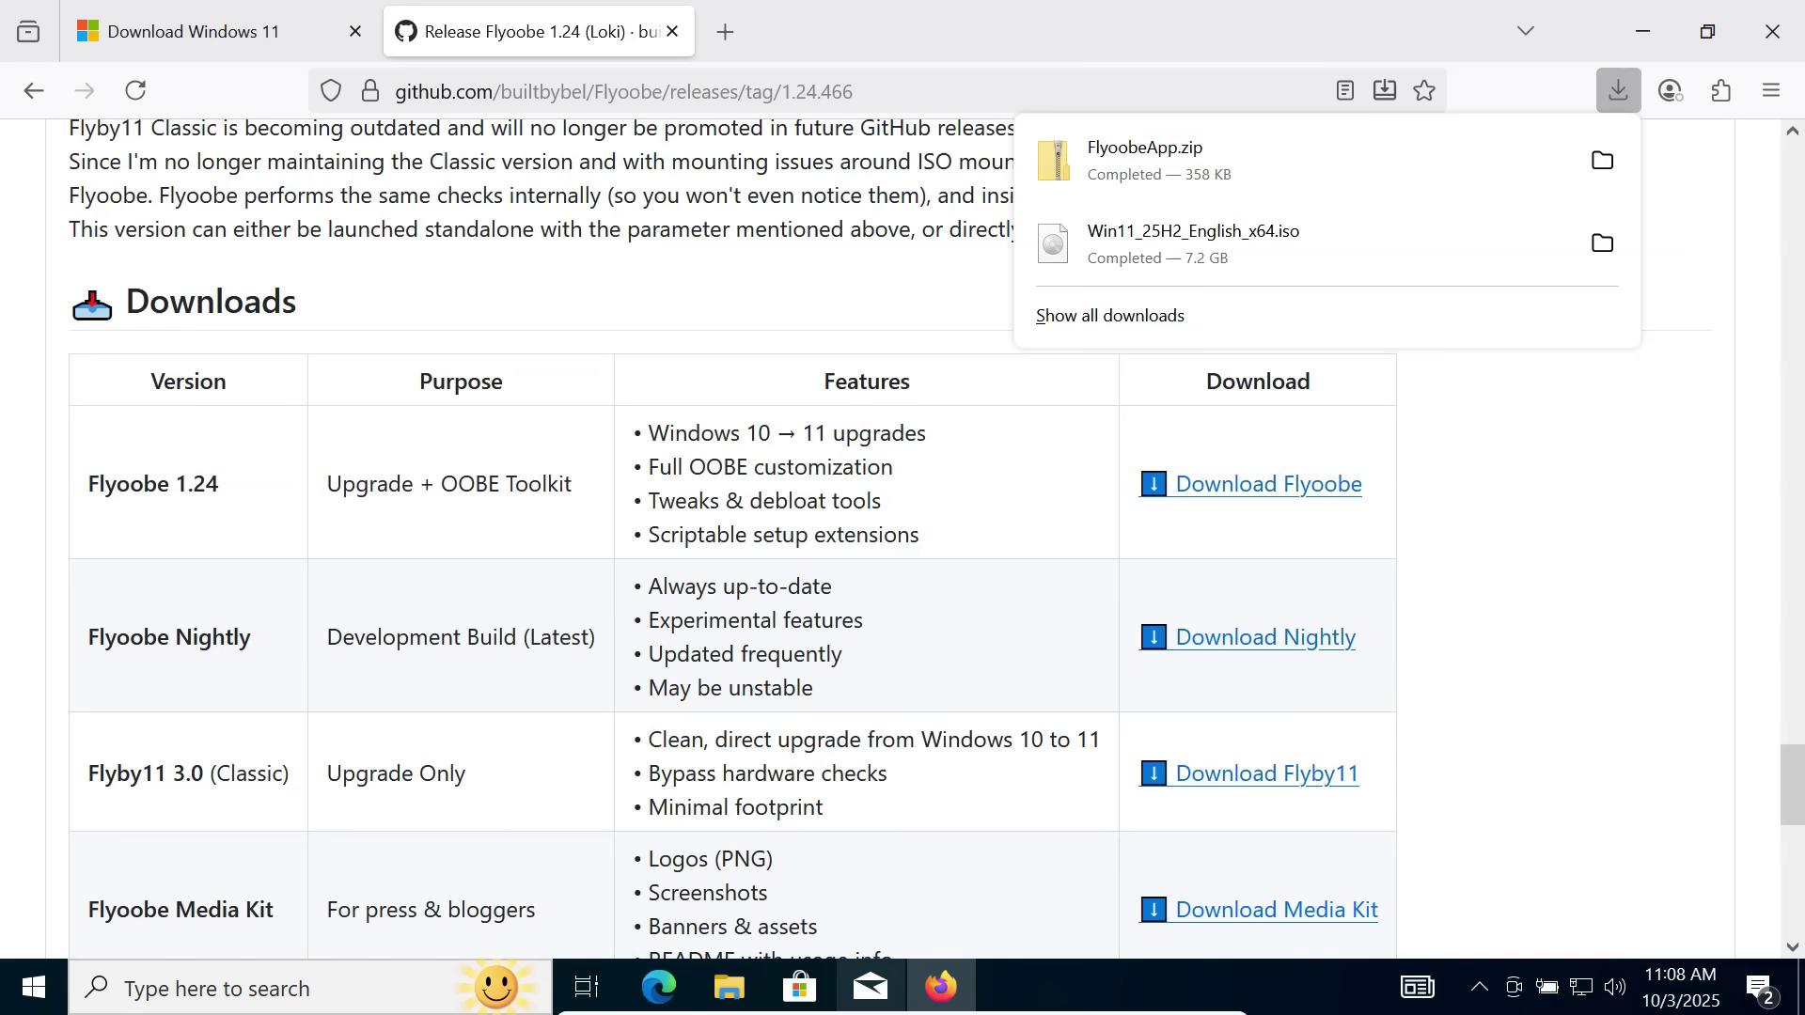
Step: Show FlyoobeApp.zip in its download folder, closing Firefox, and extract it there with showing extracted files turned off
{"action": "left_click", "coordinate": [1603, 160]}
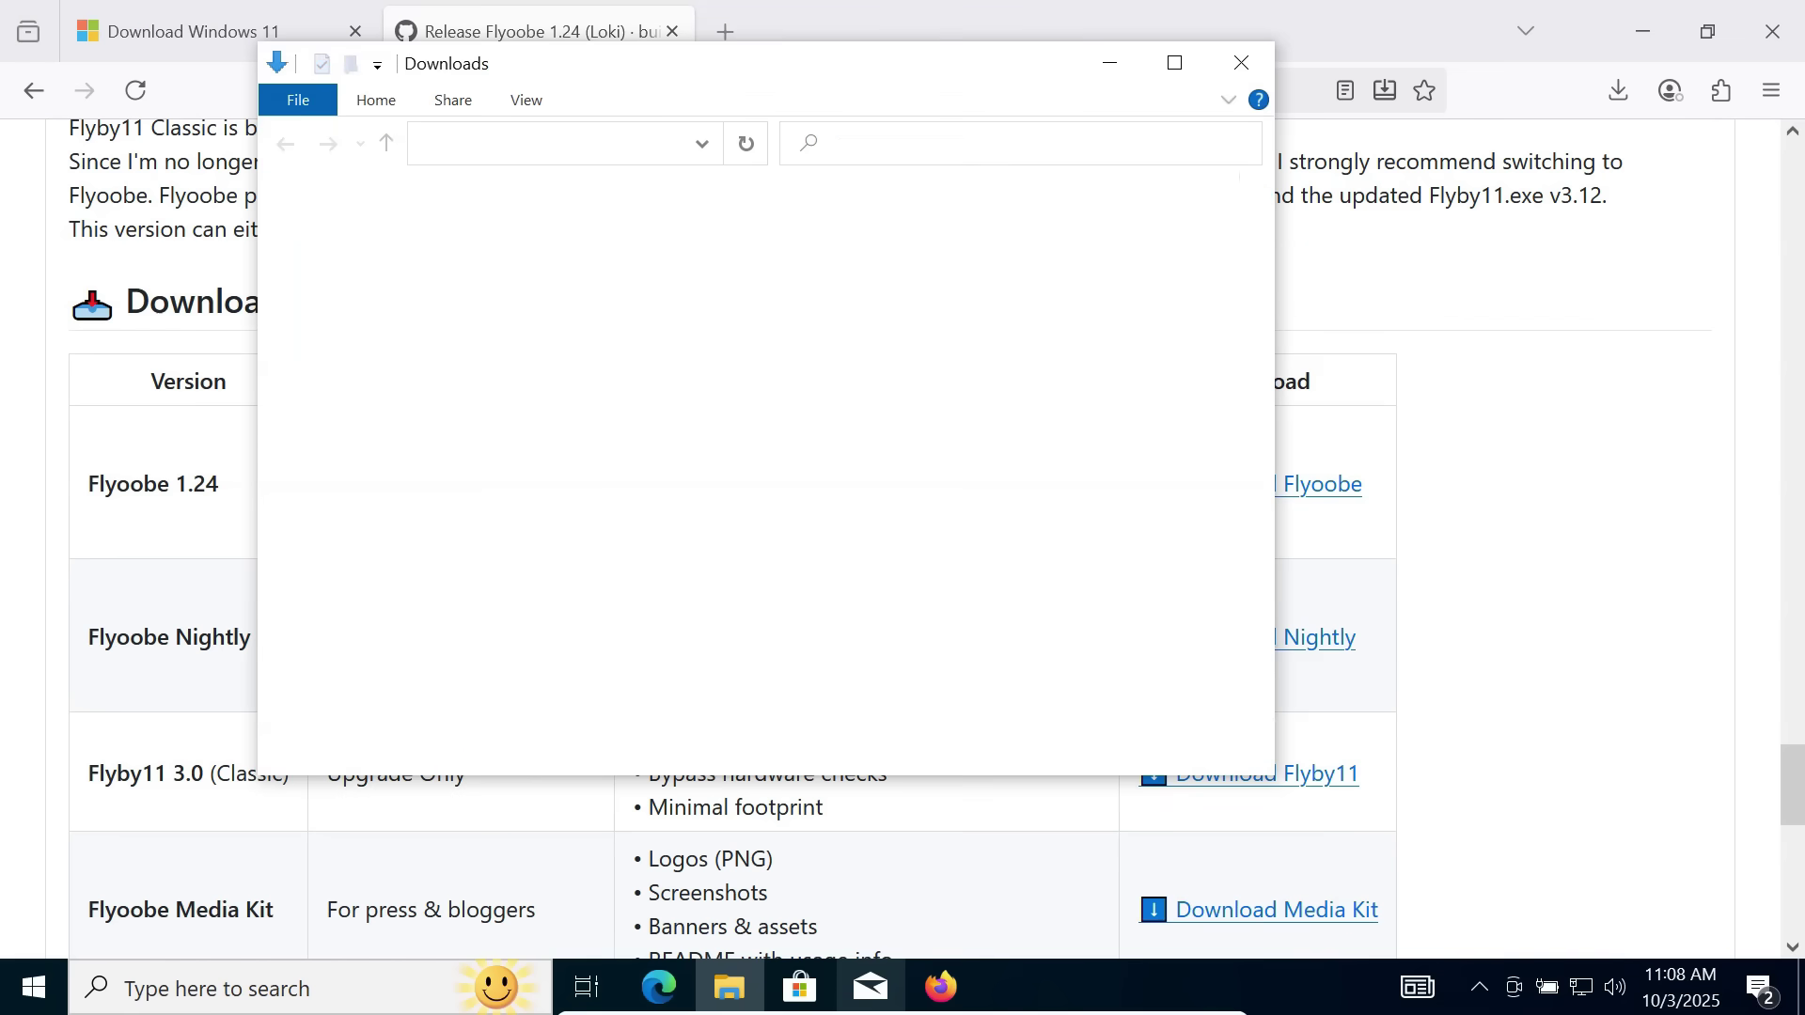
{"action": "left_click", "coordinate": [1773, 31]}
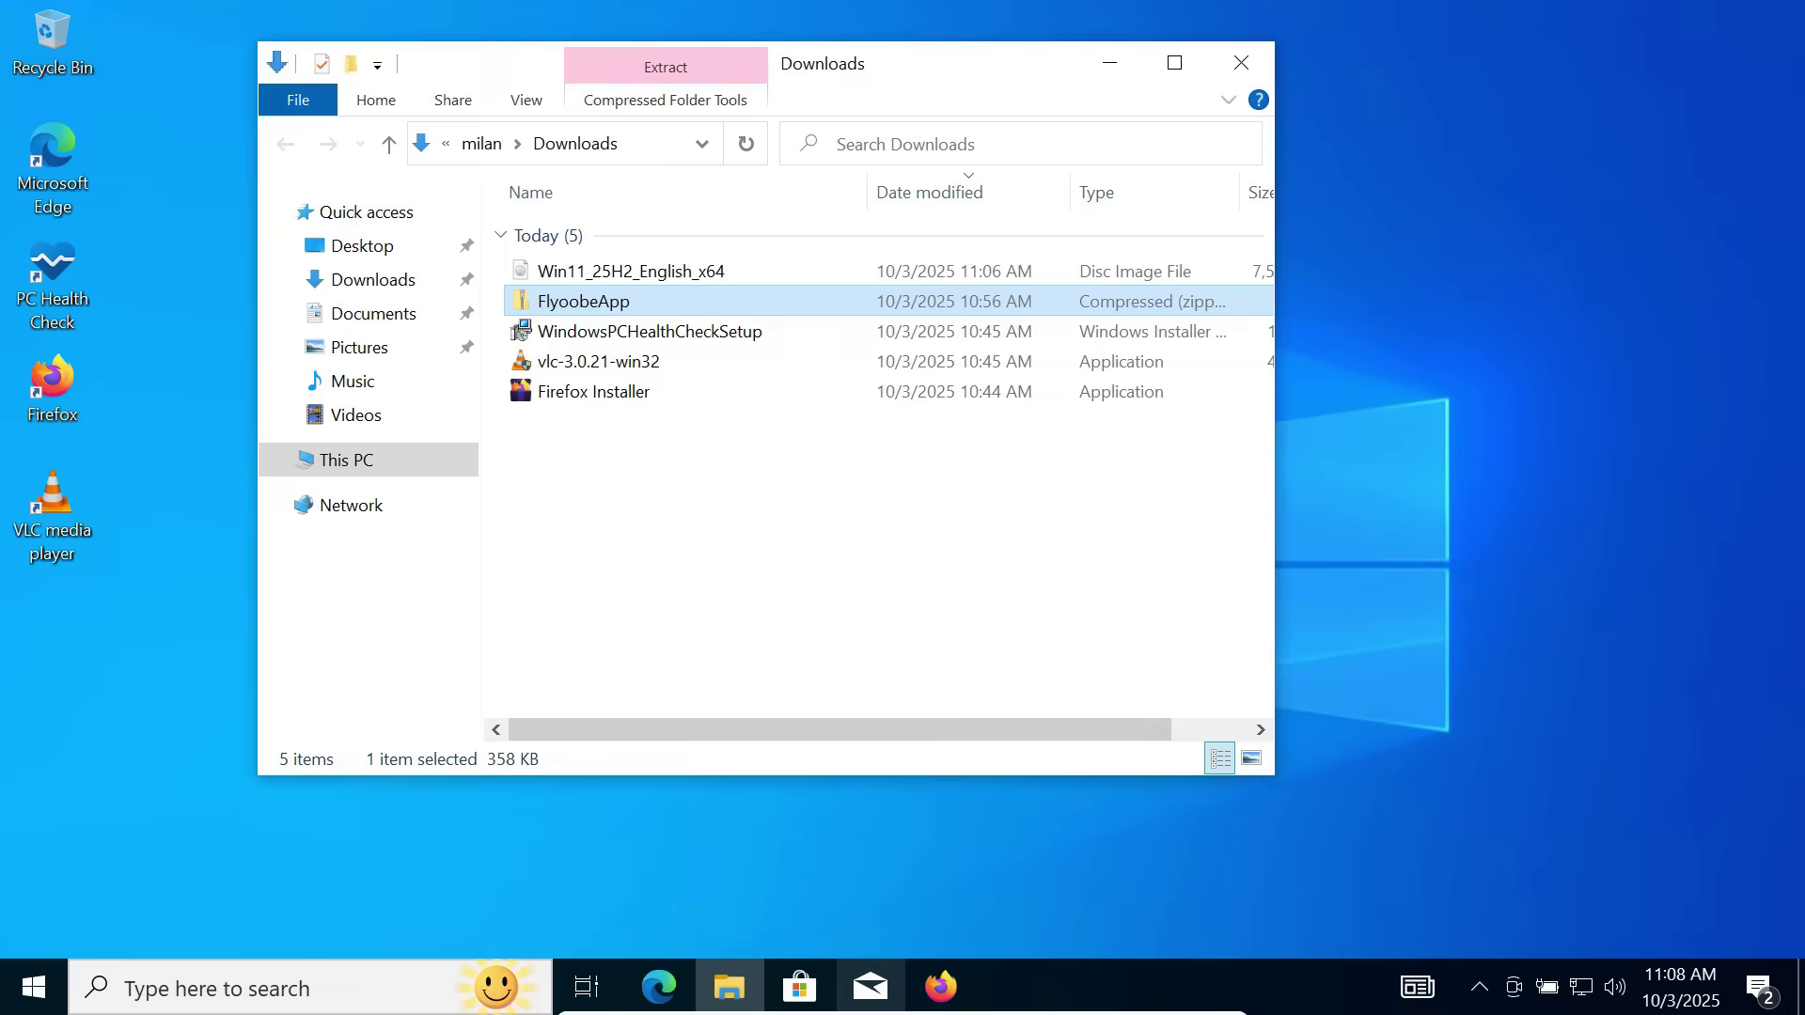
{"action": "right_click", "coordinate": [650, 304]}
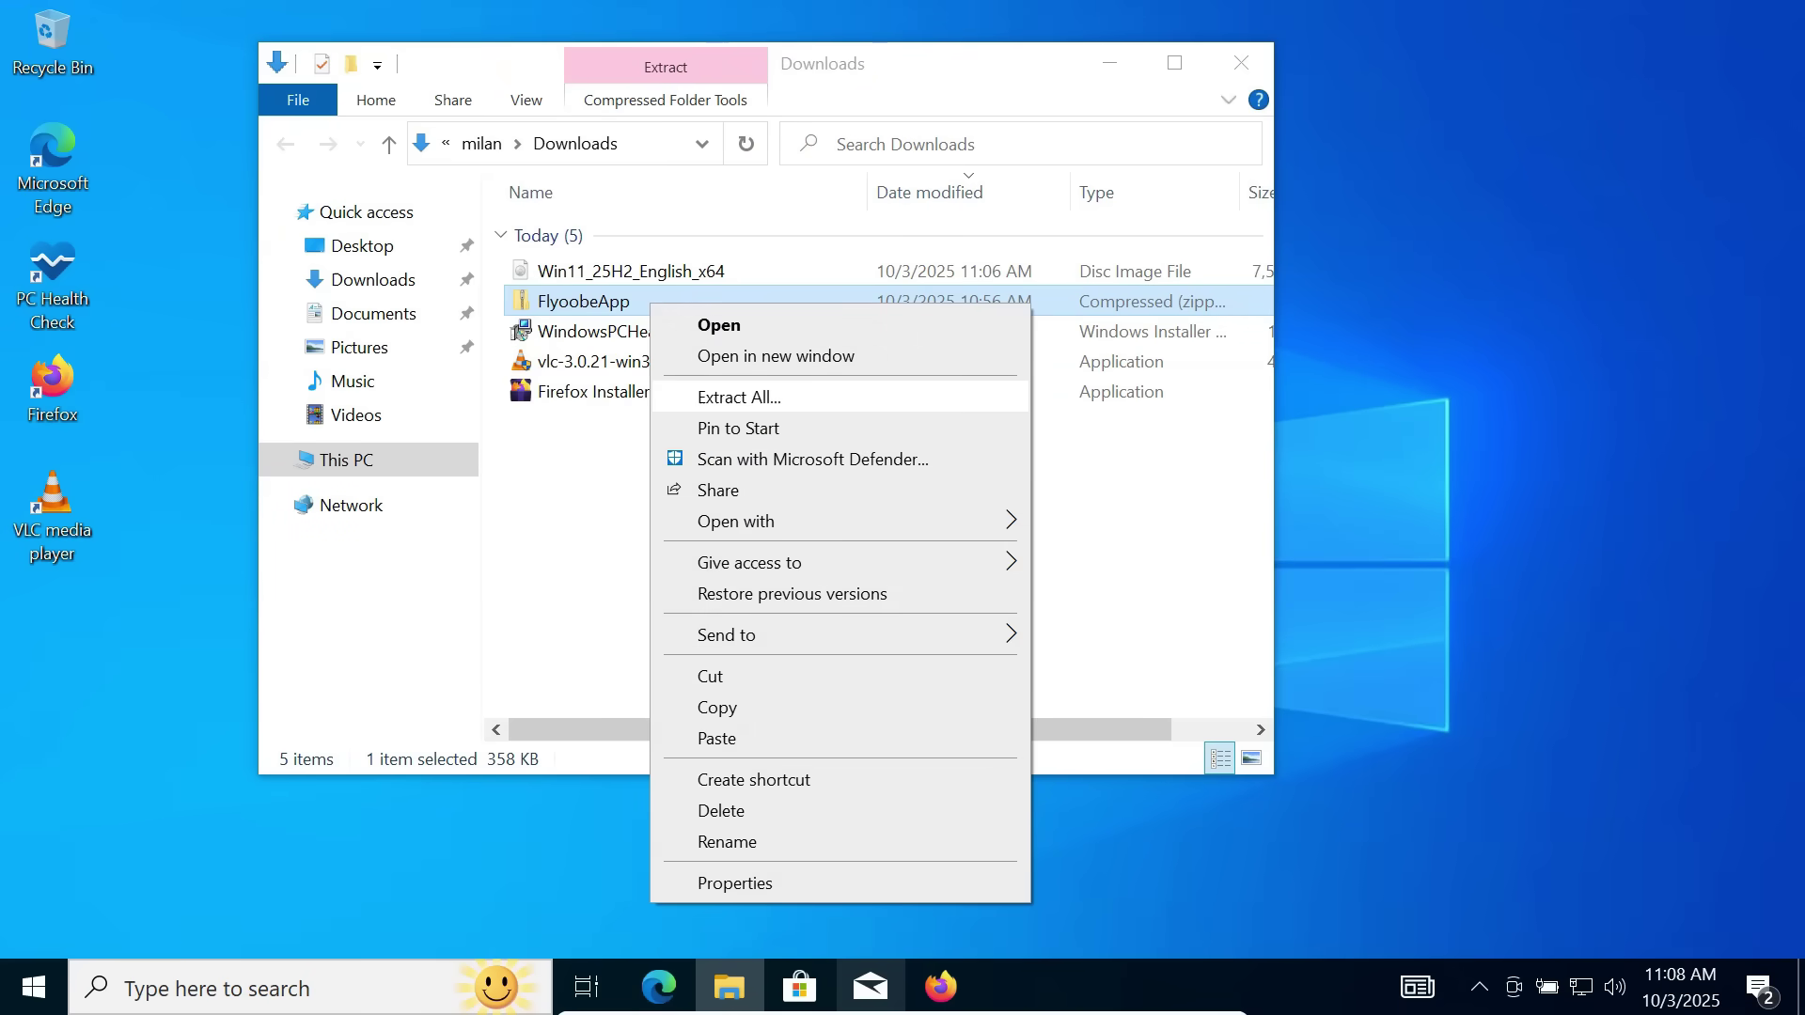
{"action": "left_click", "coordinate": [739, 397]}
{"action": "left_click", "coordinate": [534, 437]}
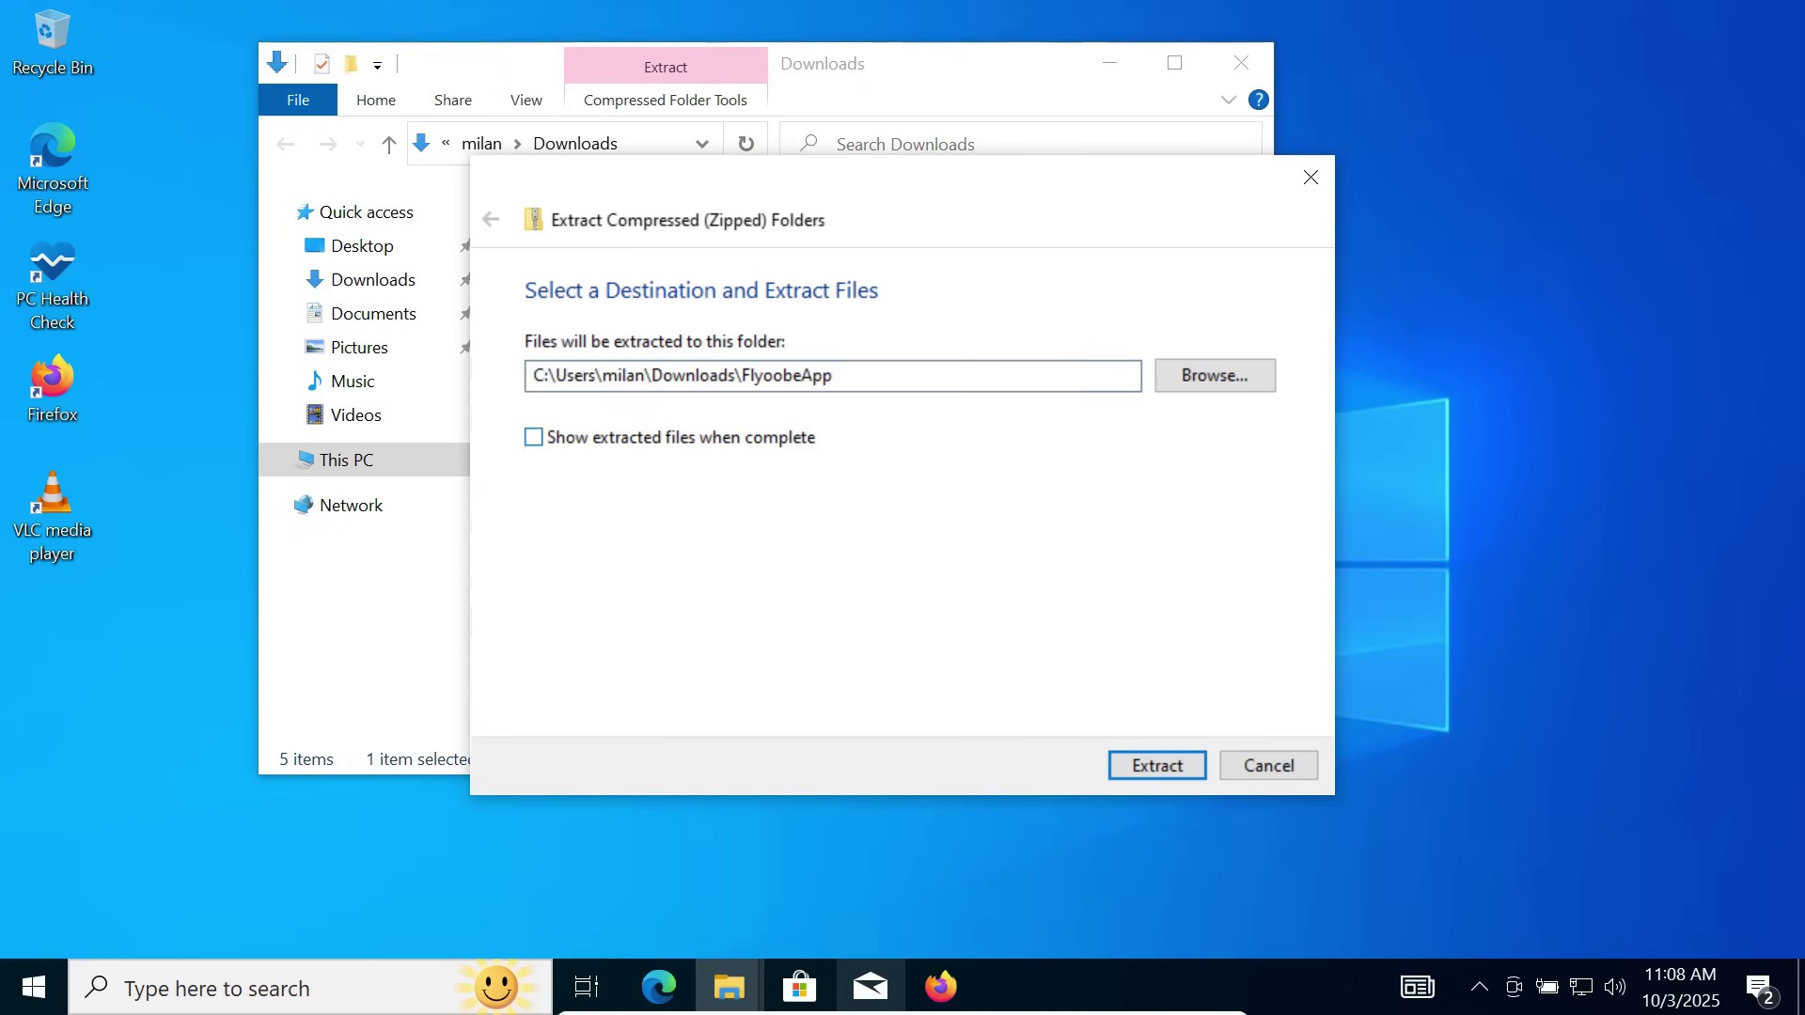
{"action": "key", "text": "Return"}
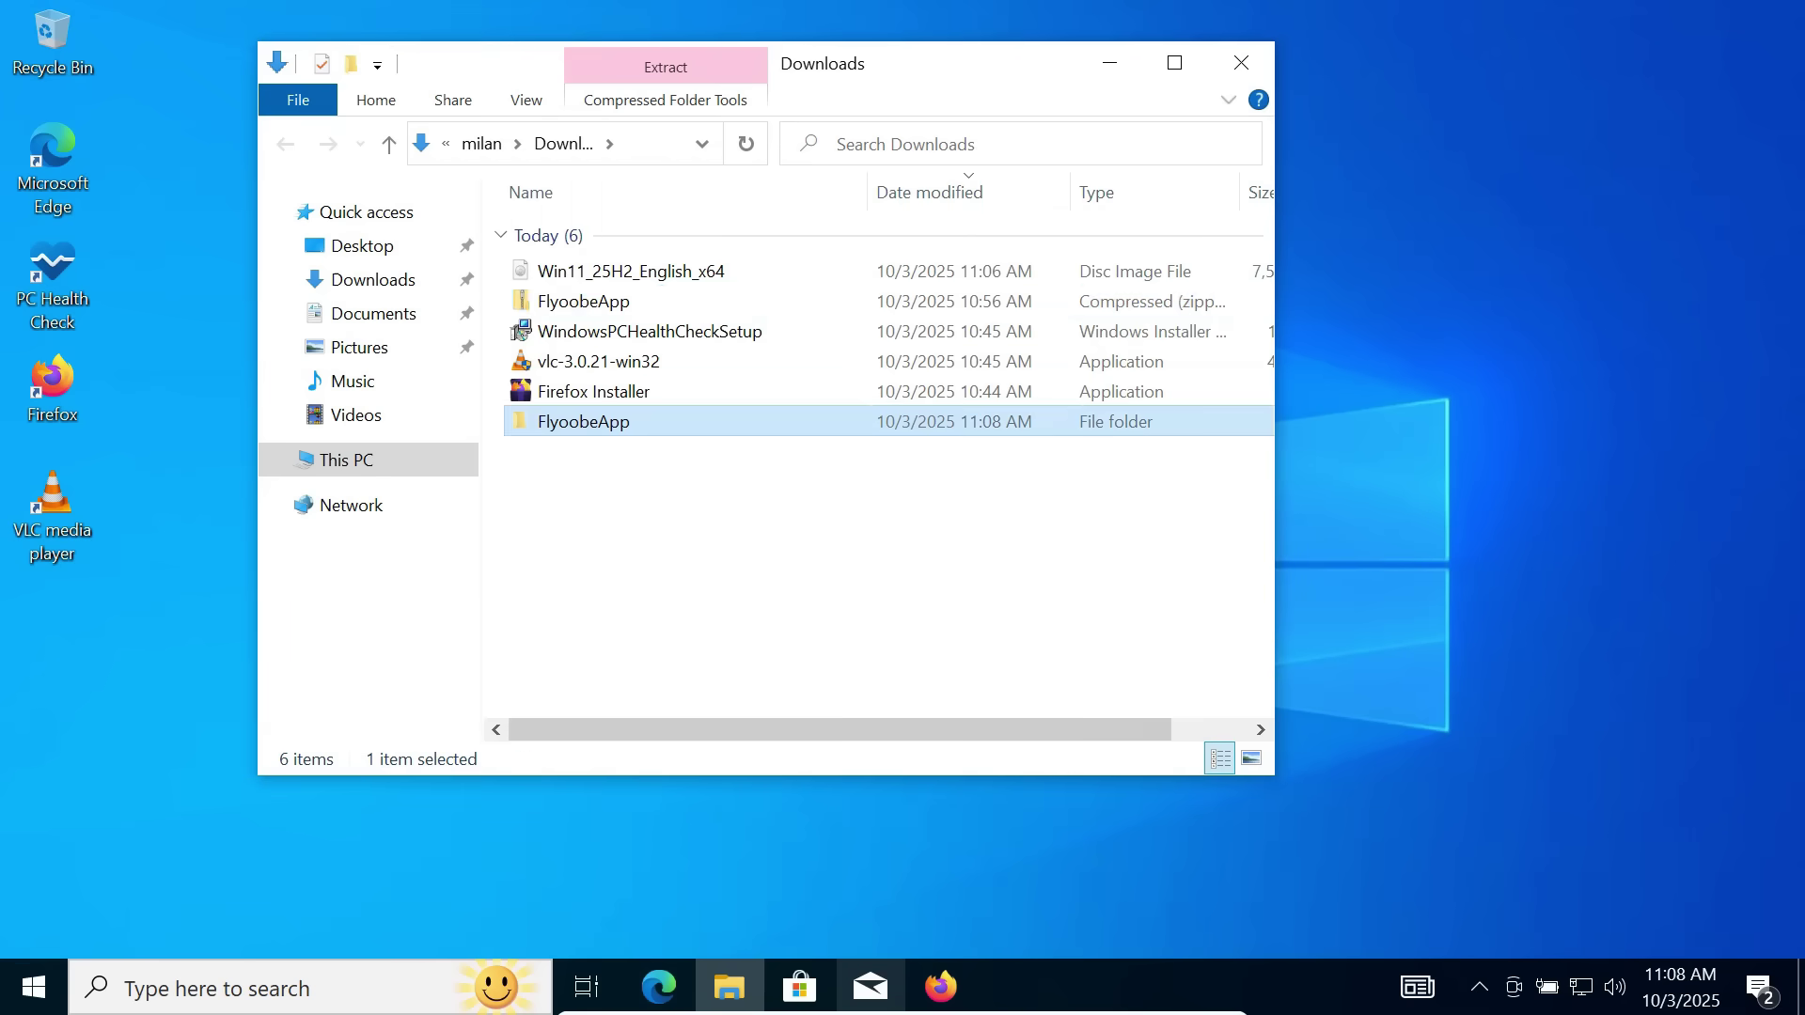
Step: Open the extracted FlyoobeApp folder and run Flyo as administrator, overriding the SmartScreen block and allowing changes to the device
{"action": "key", "text": "Return"}
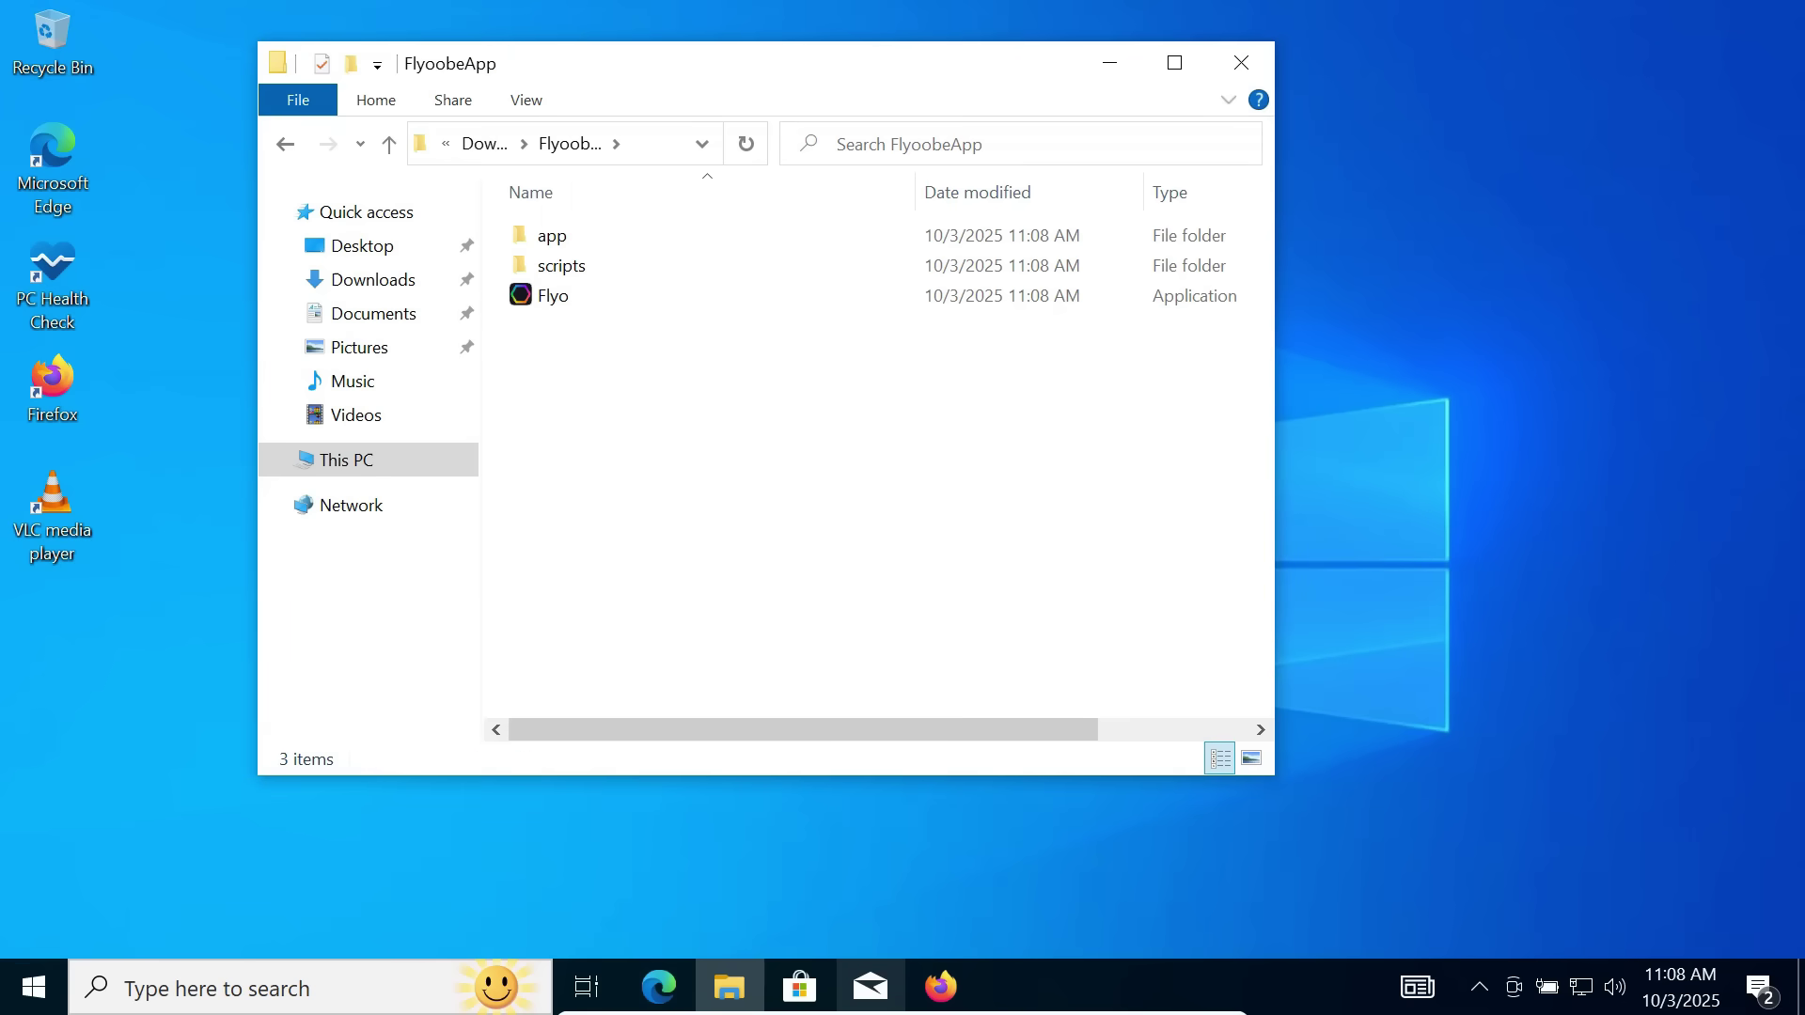
{"action": "double_click", "coordinate": [552, 296]}
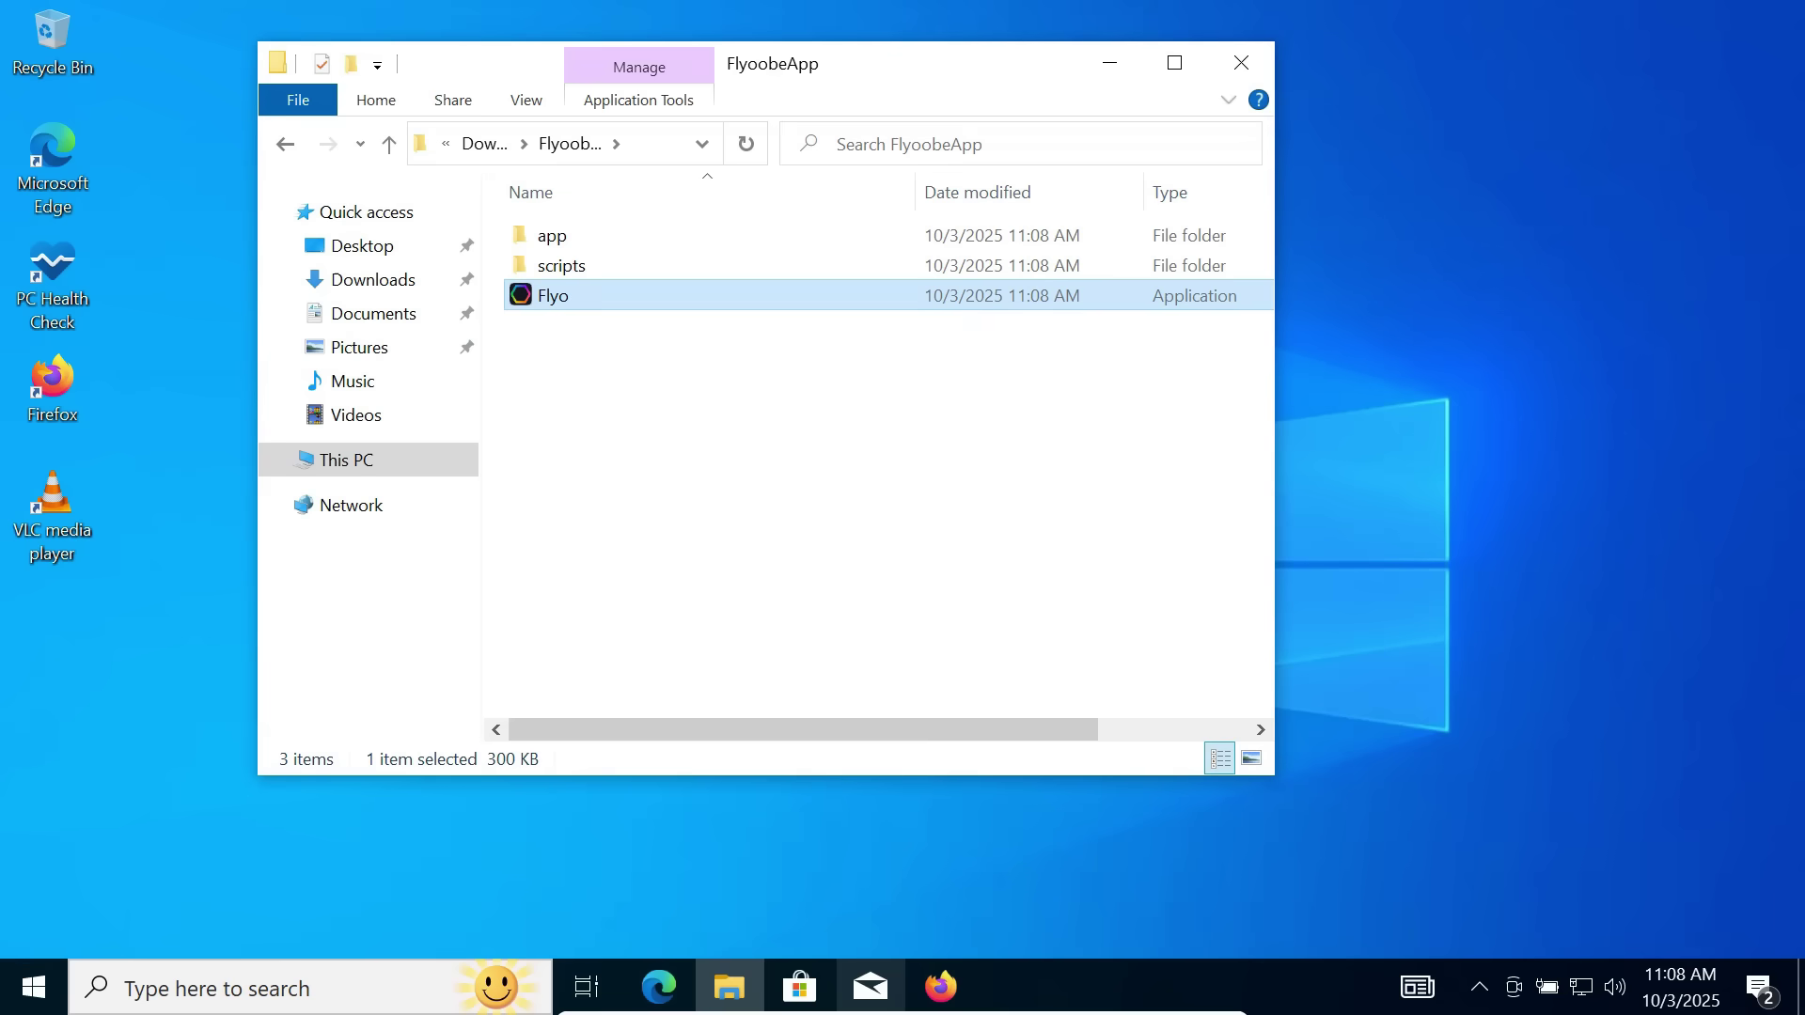
{"action": "right_click", "coordinate": [595, 302]}
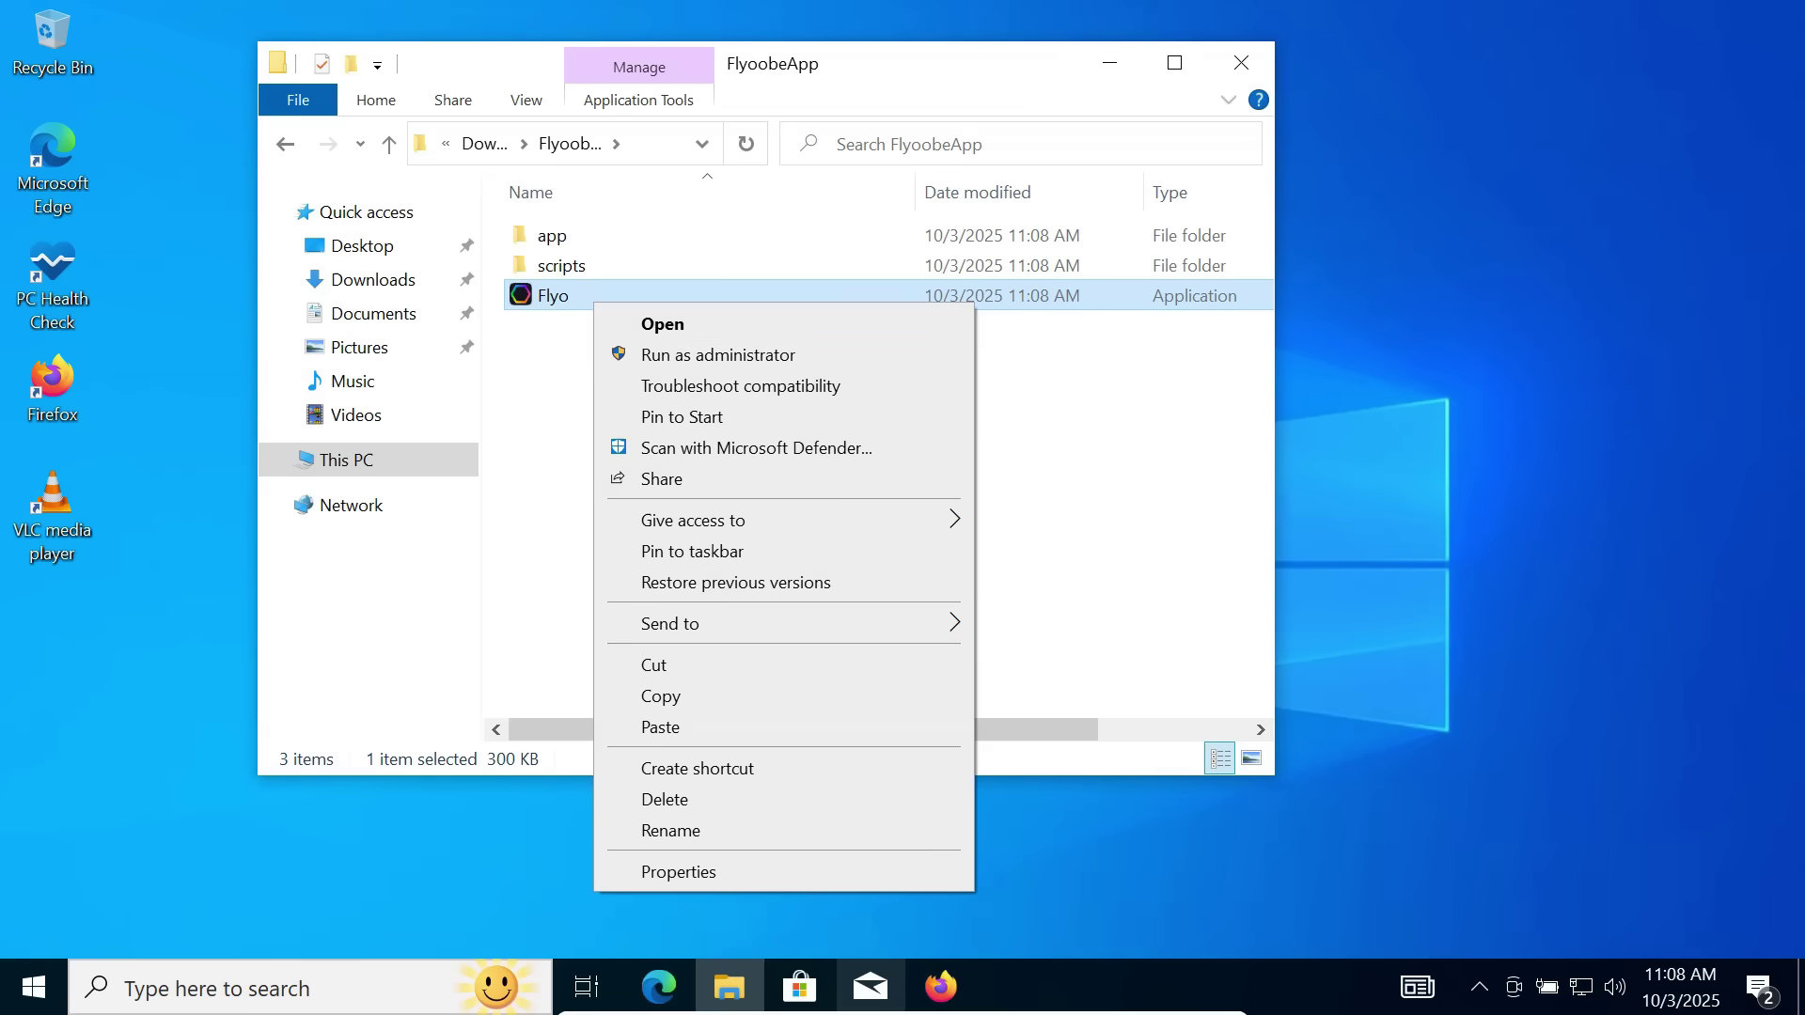
{"action": "left_click", "coordinate": [718, 354]}
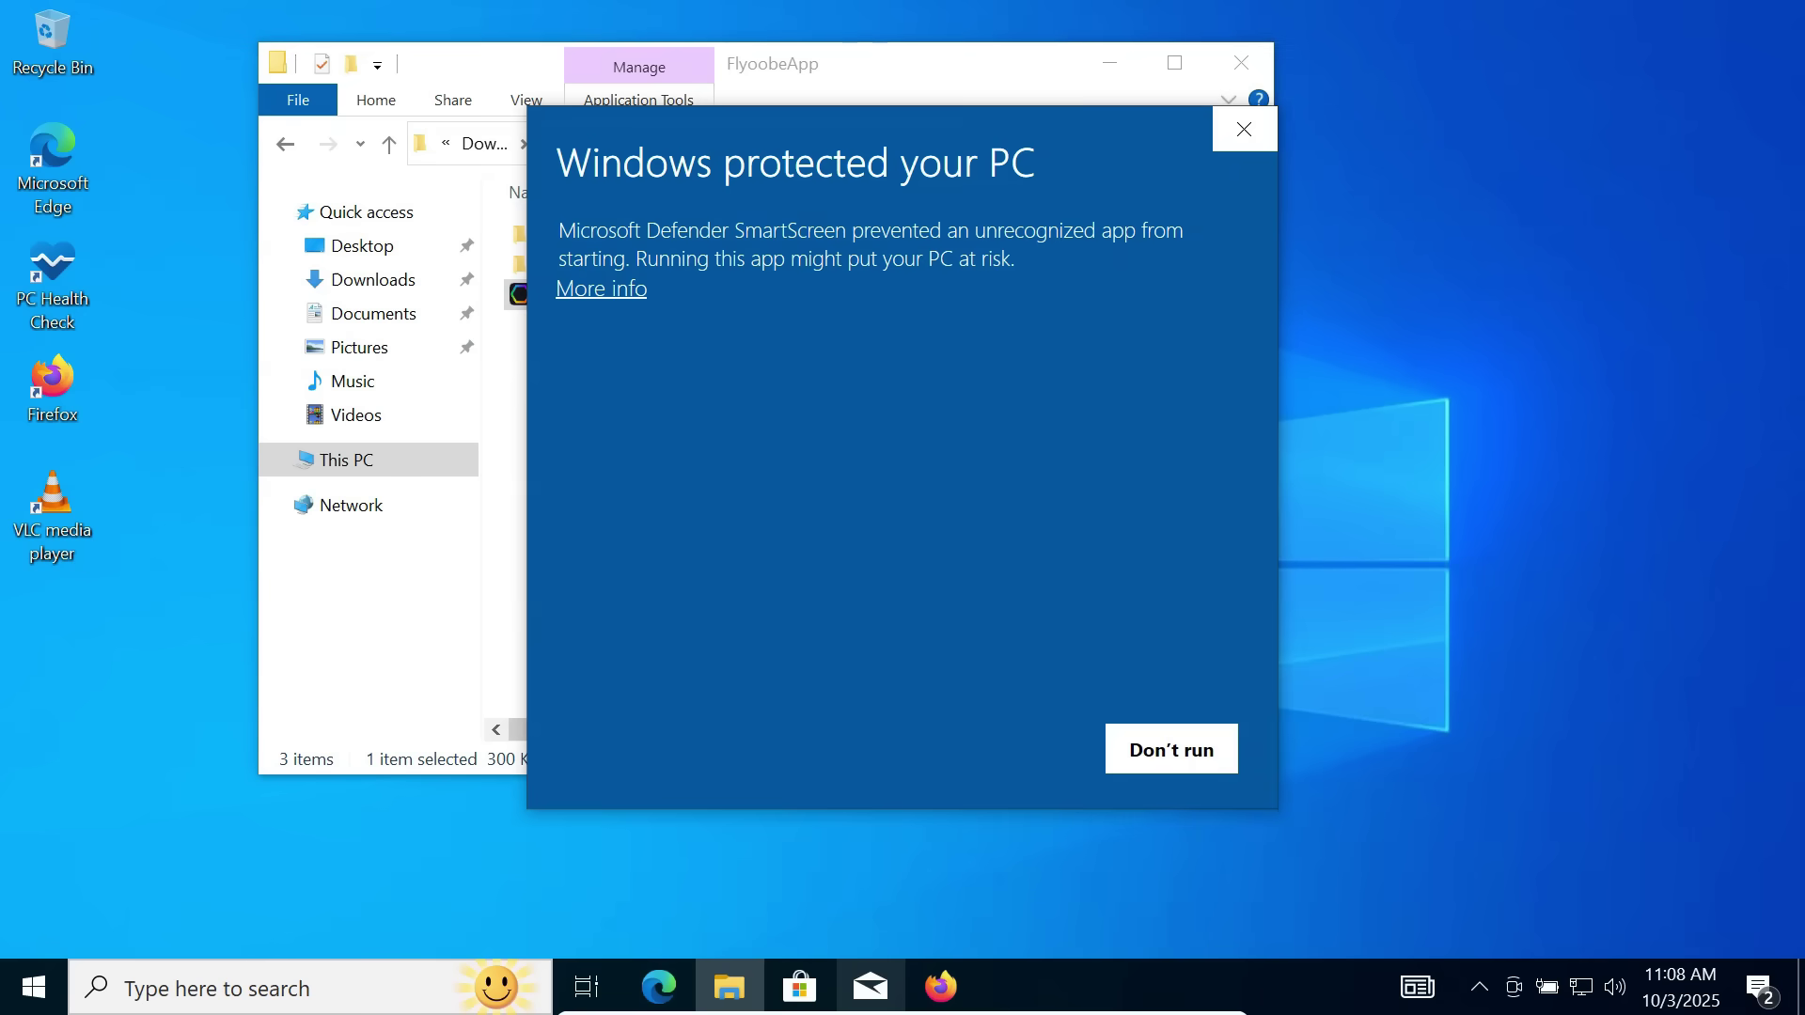
{"action": "left_click", "coordinate": [601, 289]}
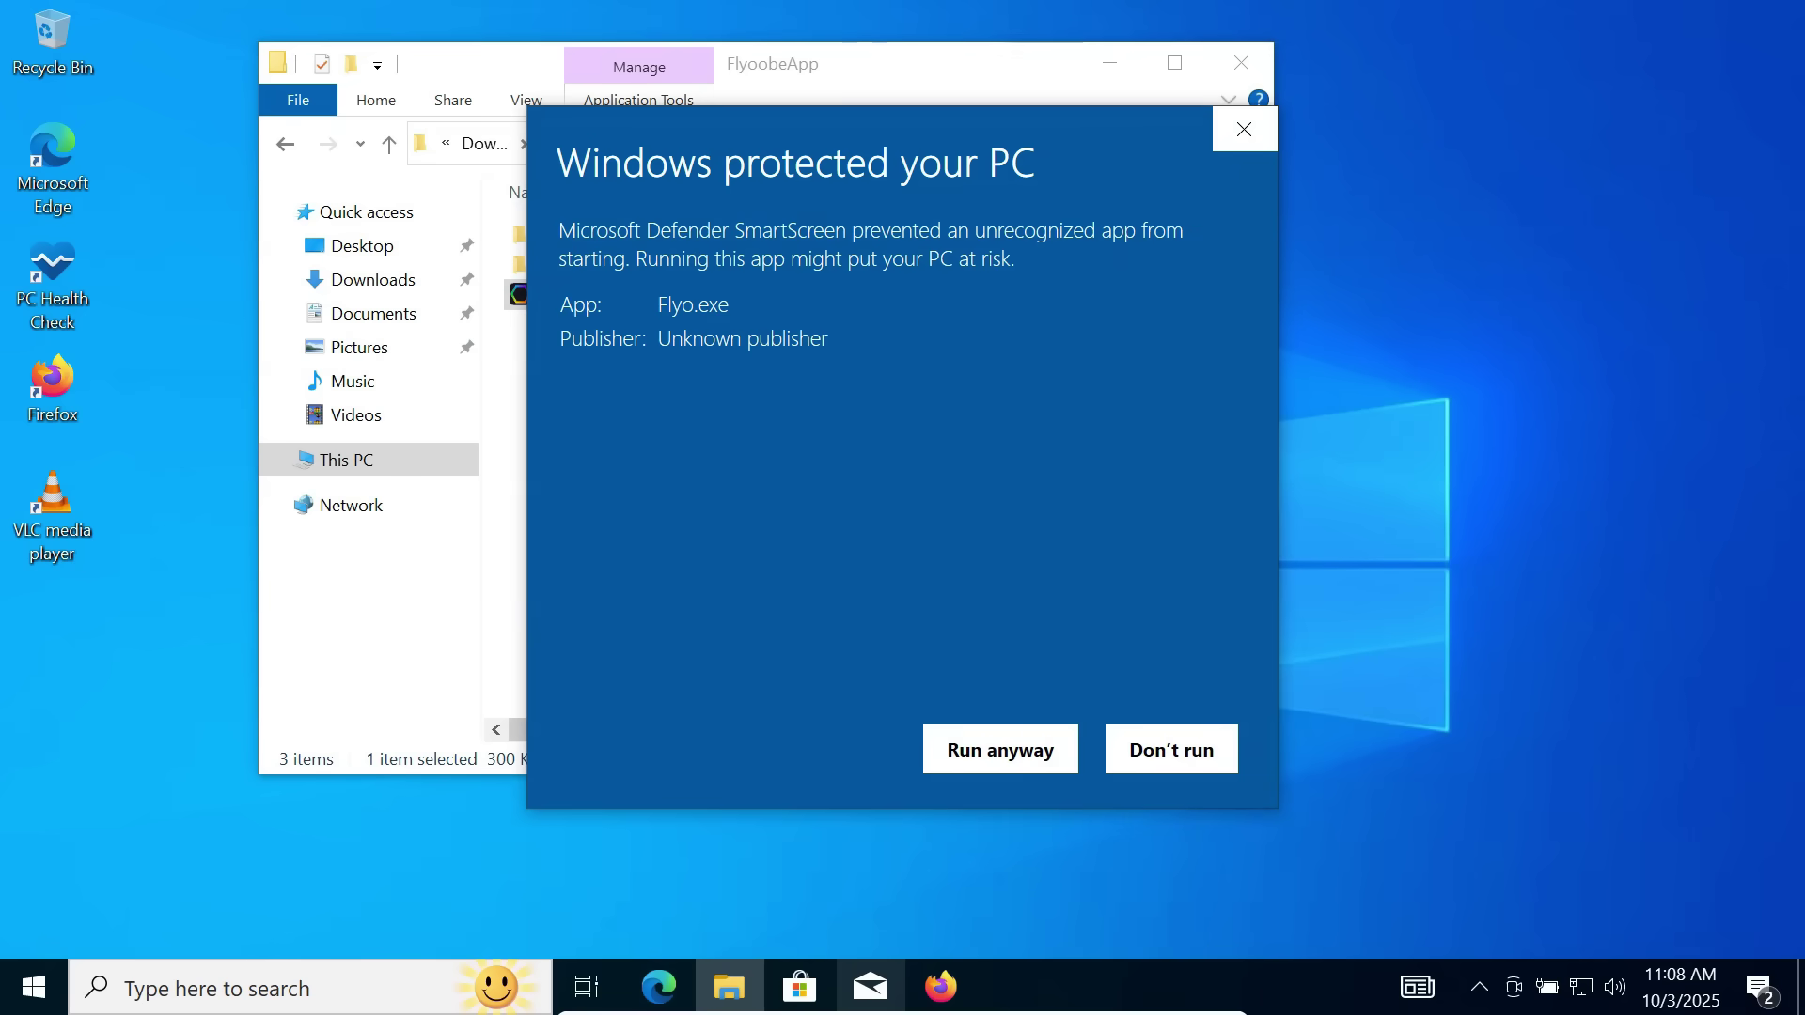
{"action": "left_click", "coordinate": [1000, 749]}
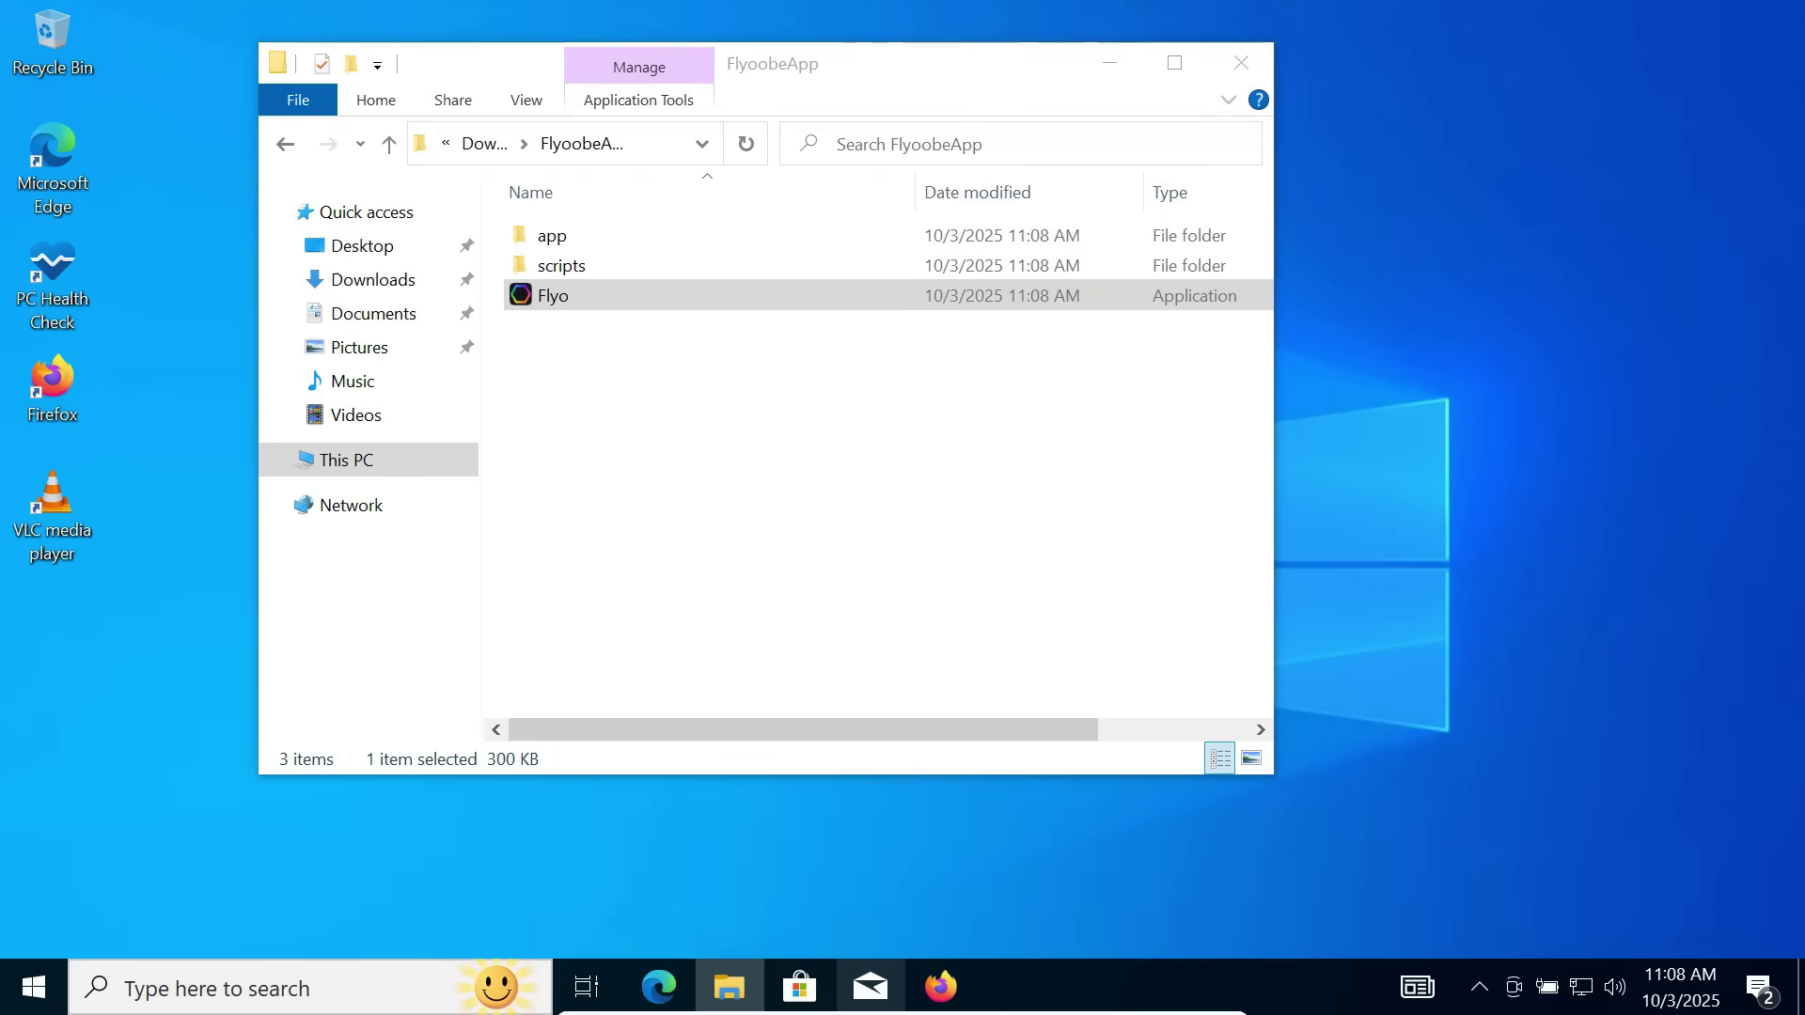
{"action": "key", "text": "XF86AudioLowerVolume"}
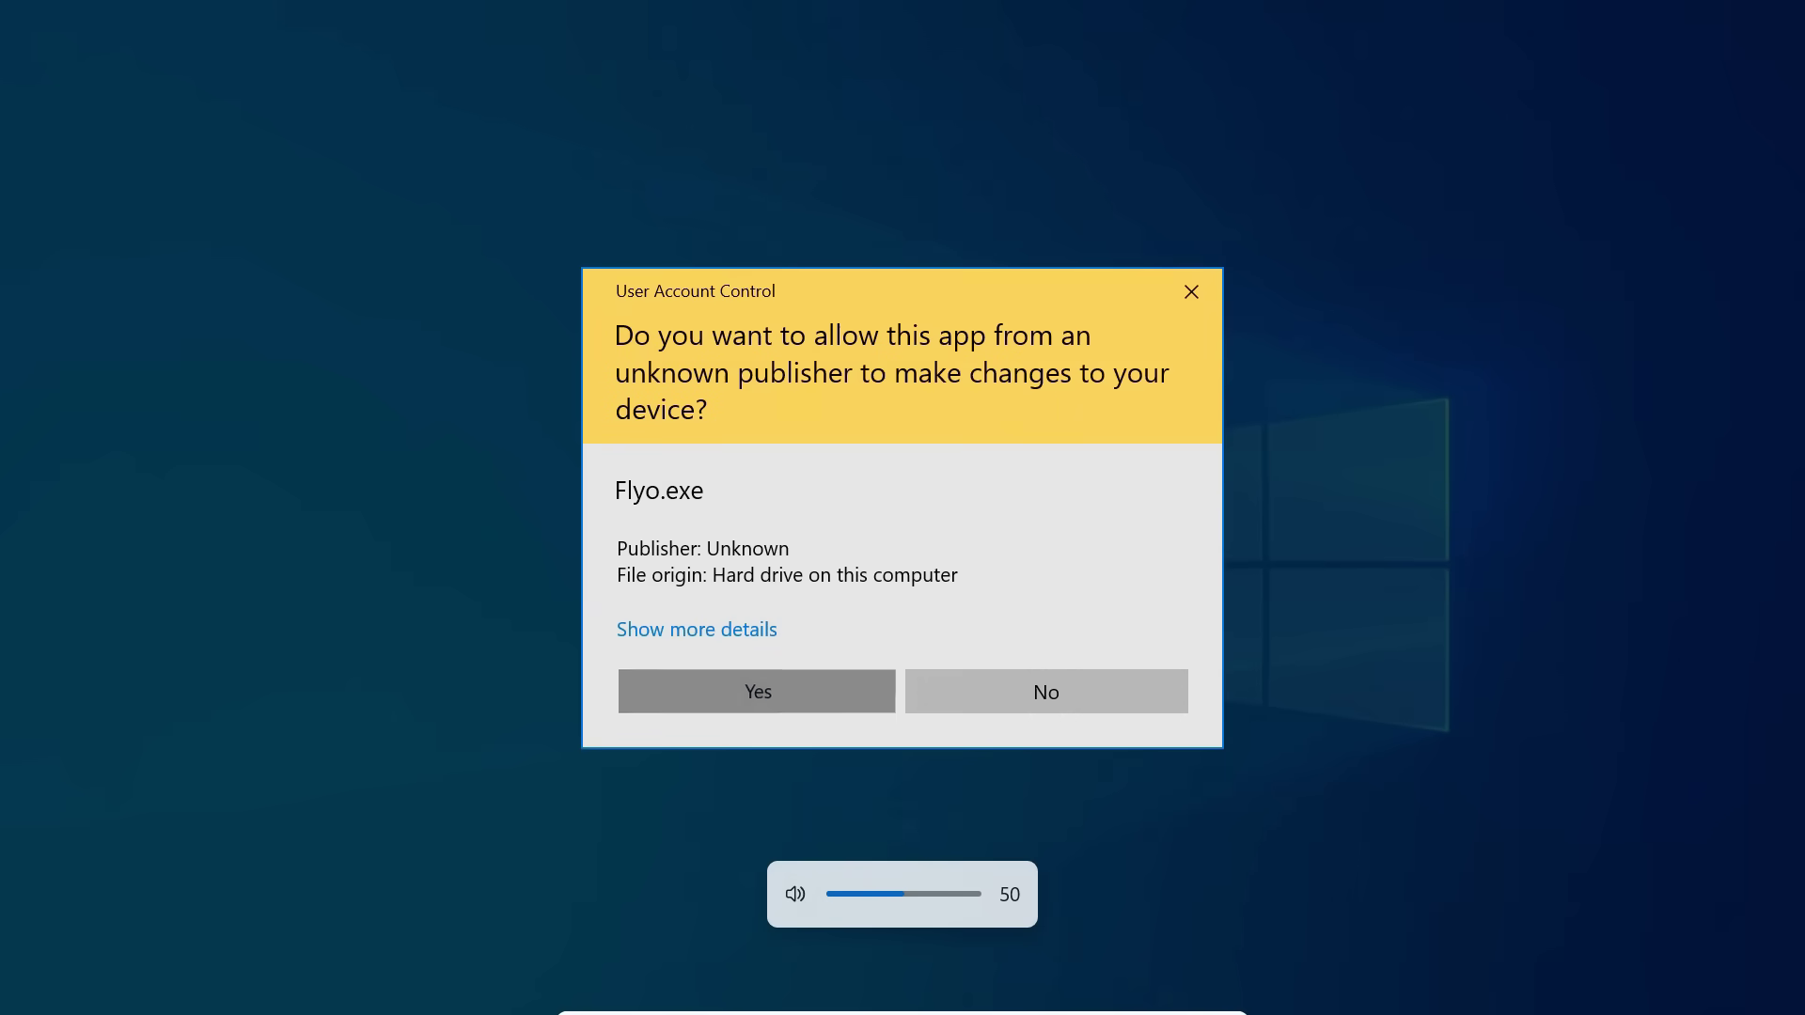
{"action": "left_click", "coordinate": [757, 692]}
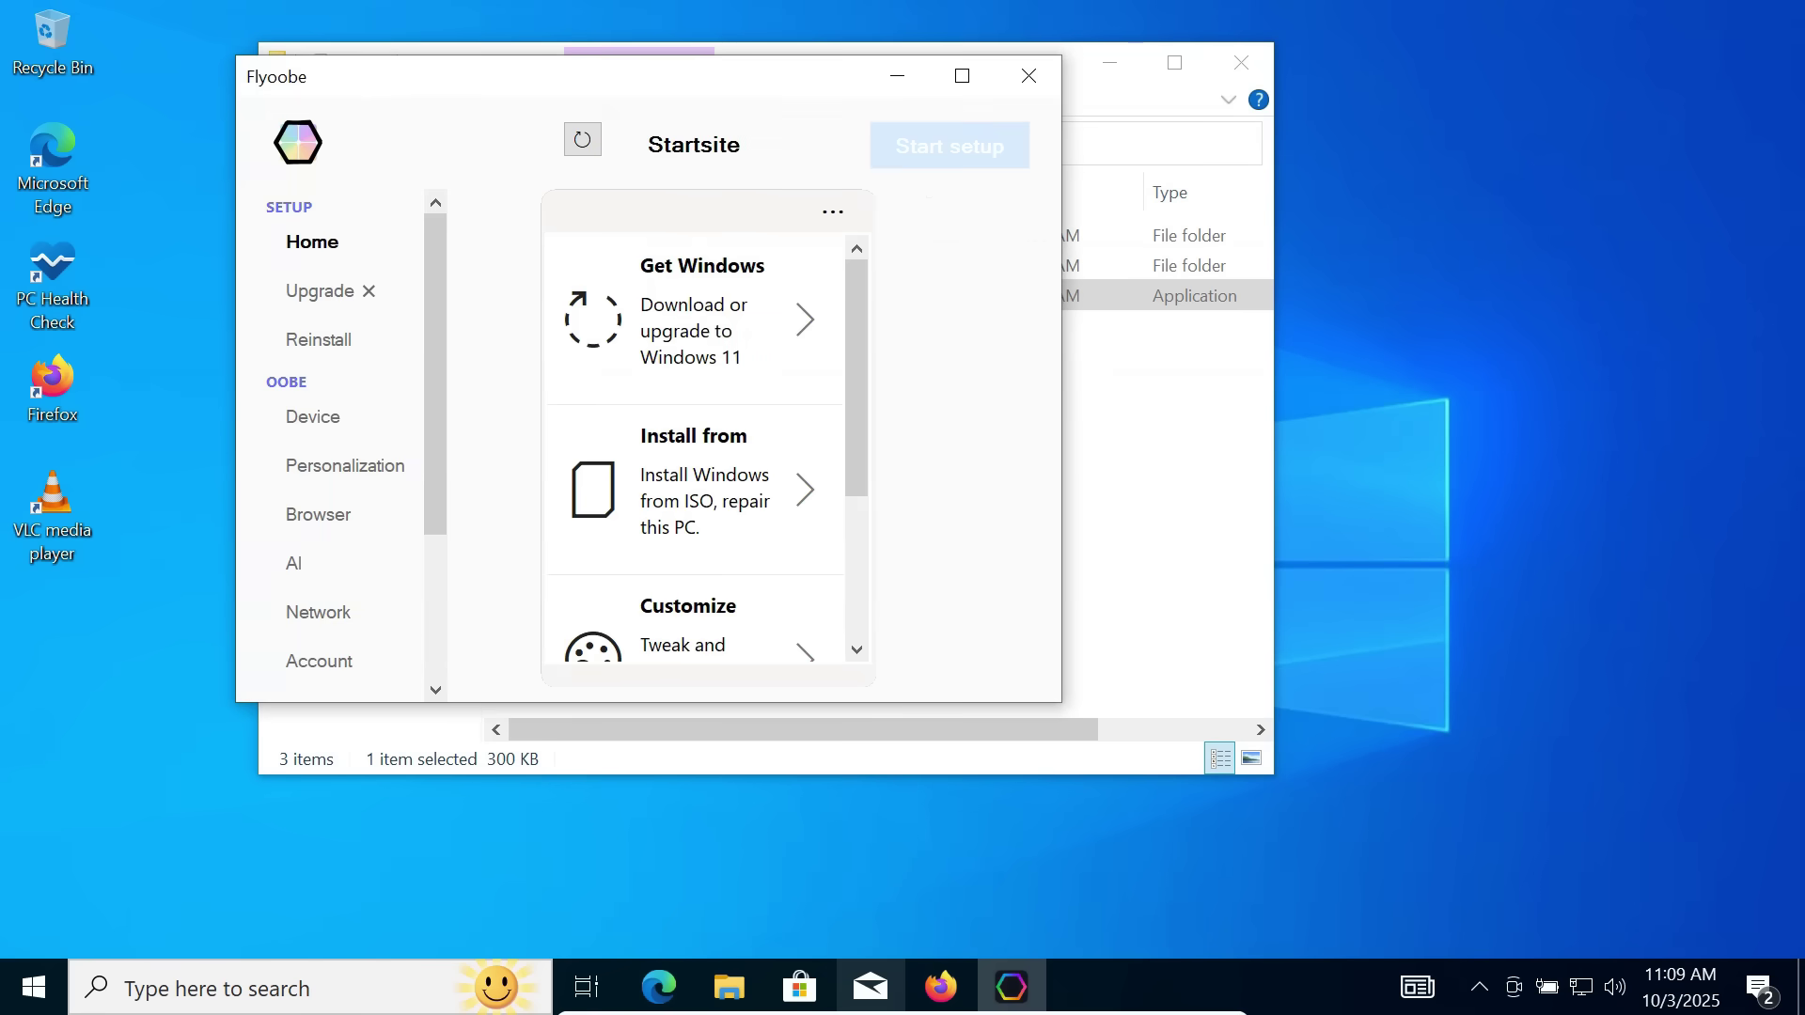
Step: Close File Explorer and import Win11_25H2_English_x64 from Downloads as the ISO to patch in Flyoobe's Upgrade Assistant
{"action": "left_click", "coordinate": [1241, 63]}
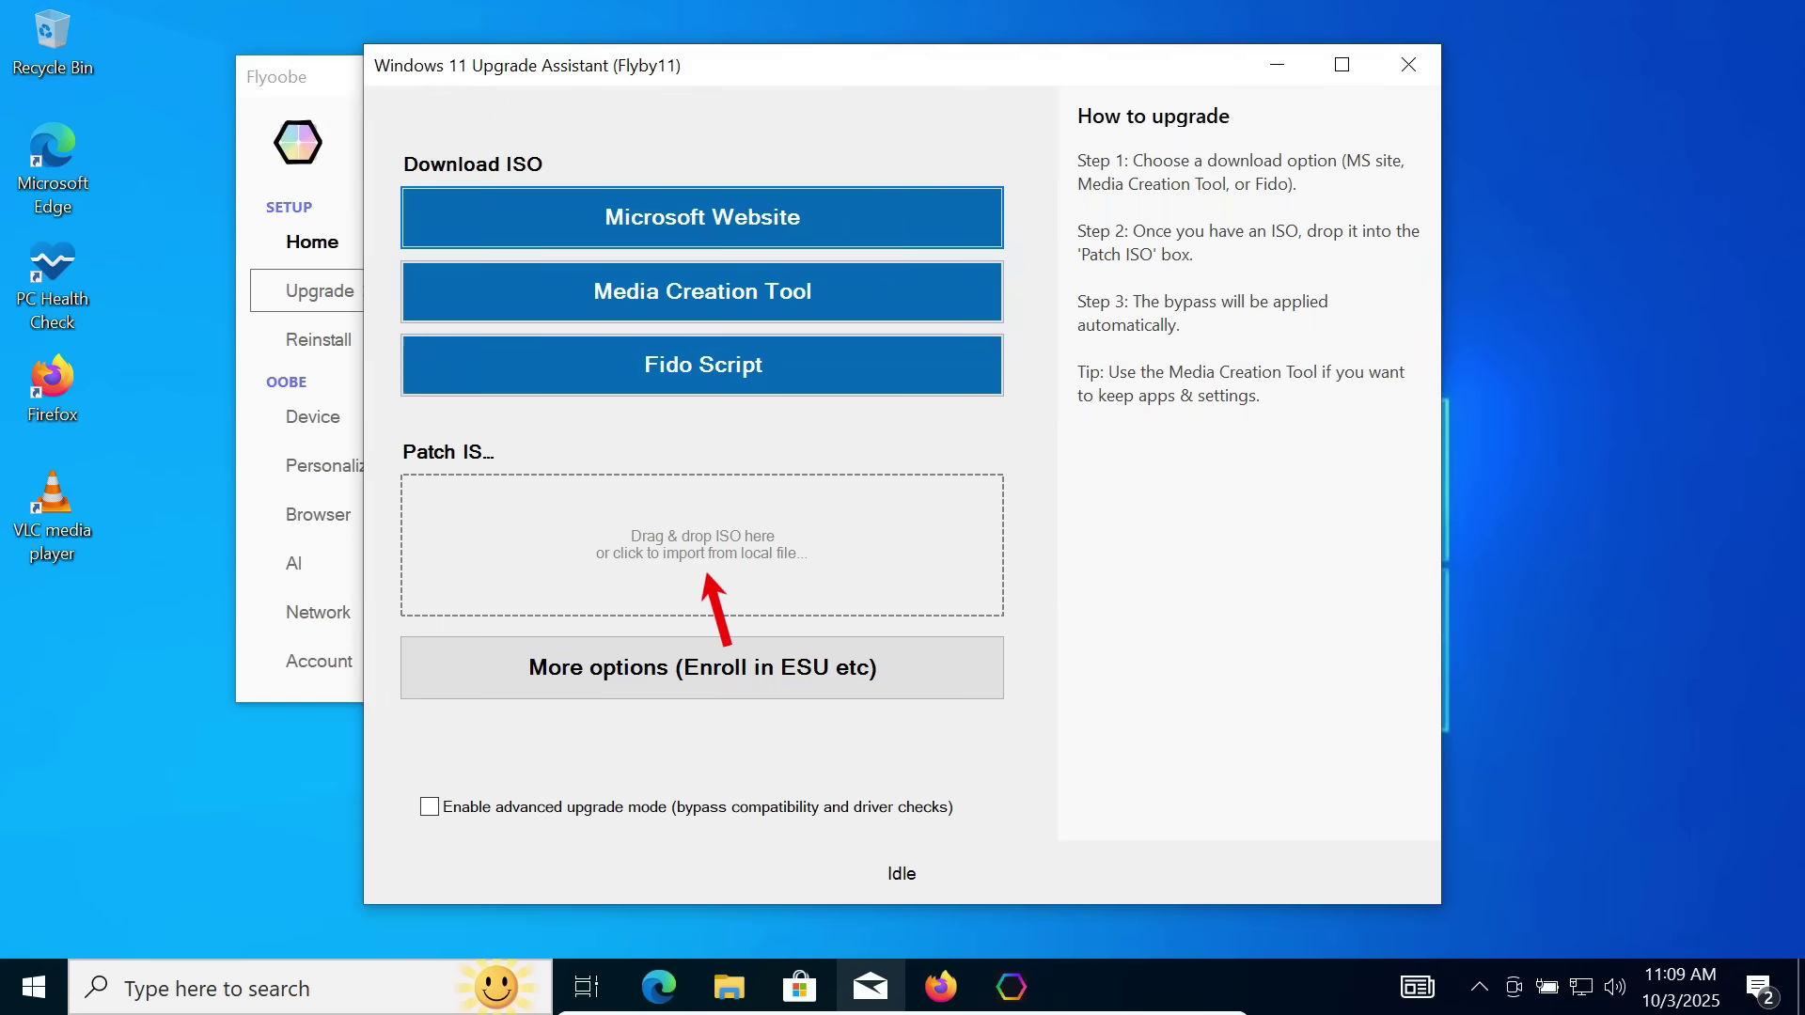
{"action": "left_click", "coordinate": [703, 547]}
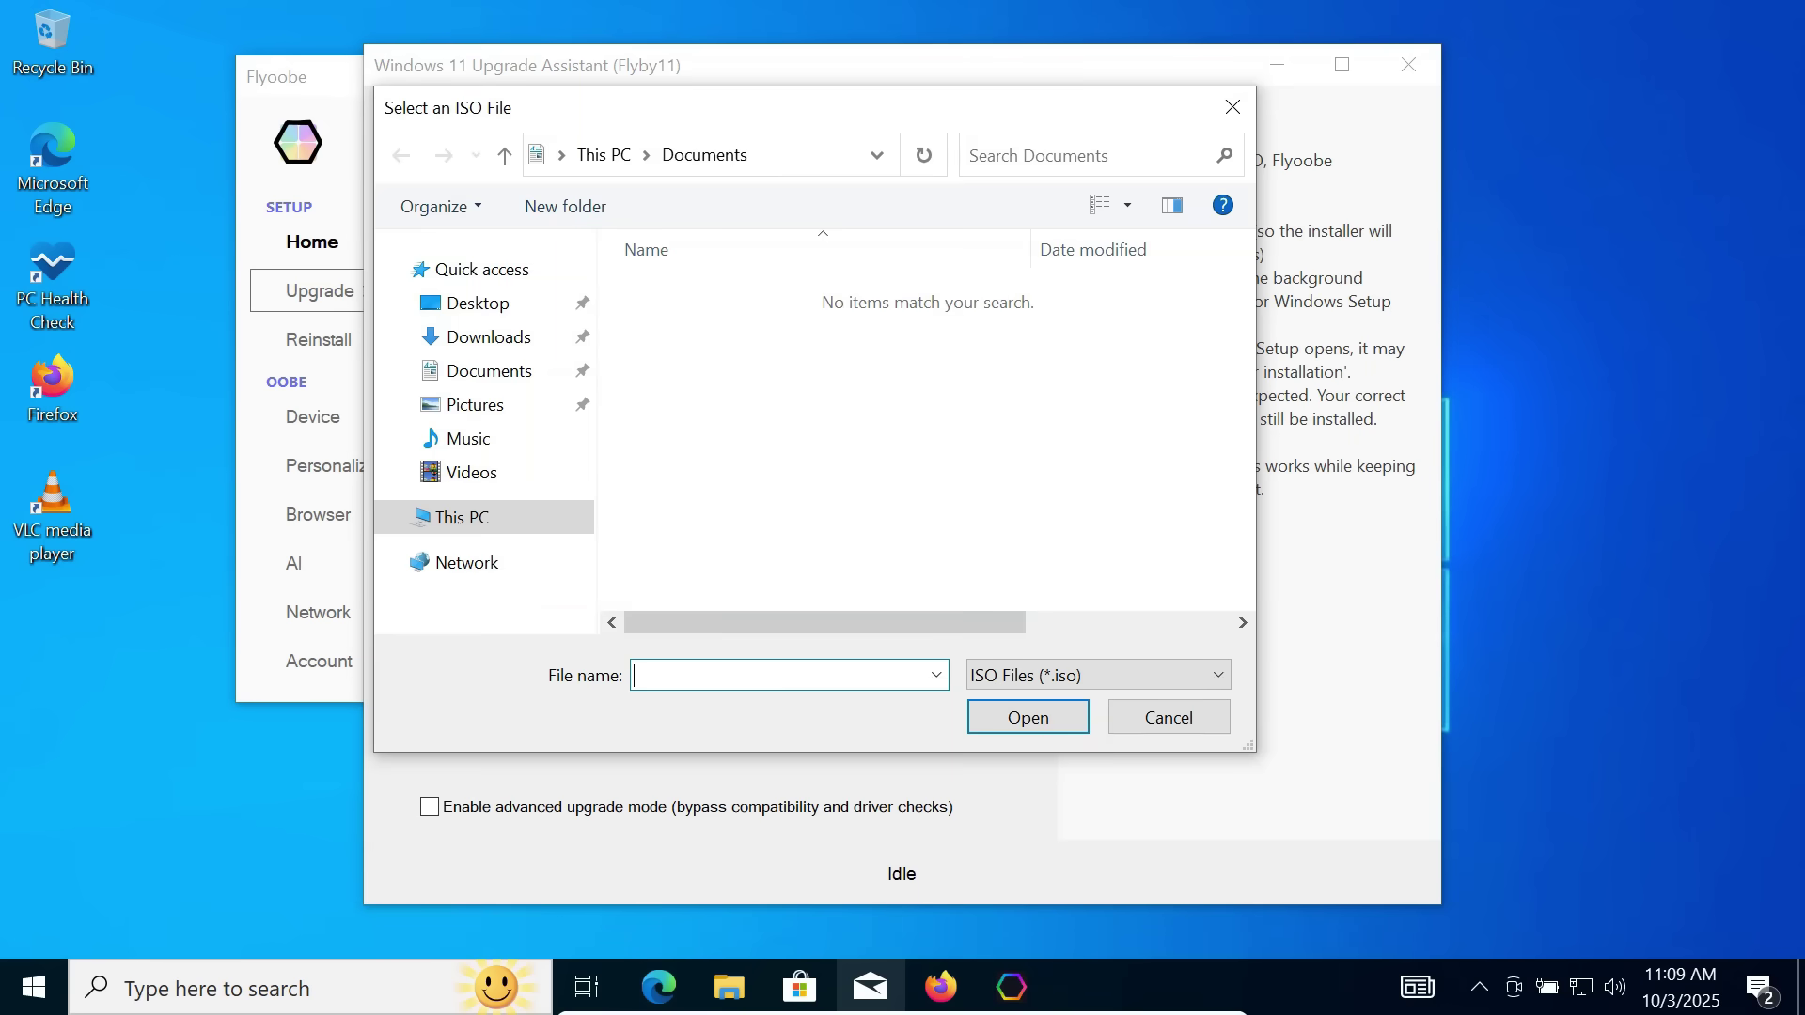
{"action": "left_click", "coordinate": [489, 338]}
{"action": "left_click", "coordinate": [747, 334]}
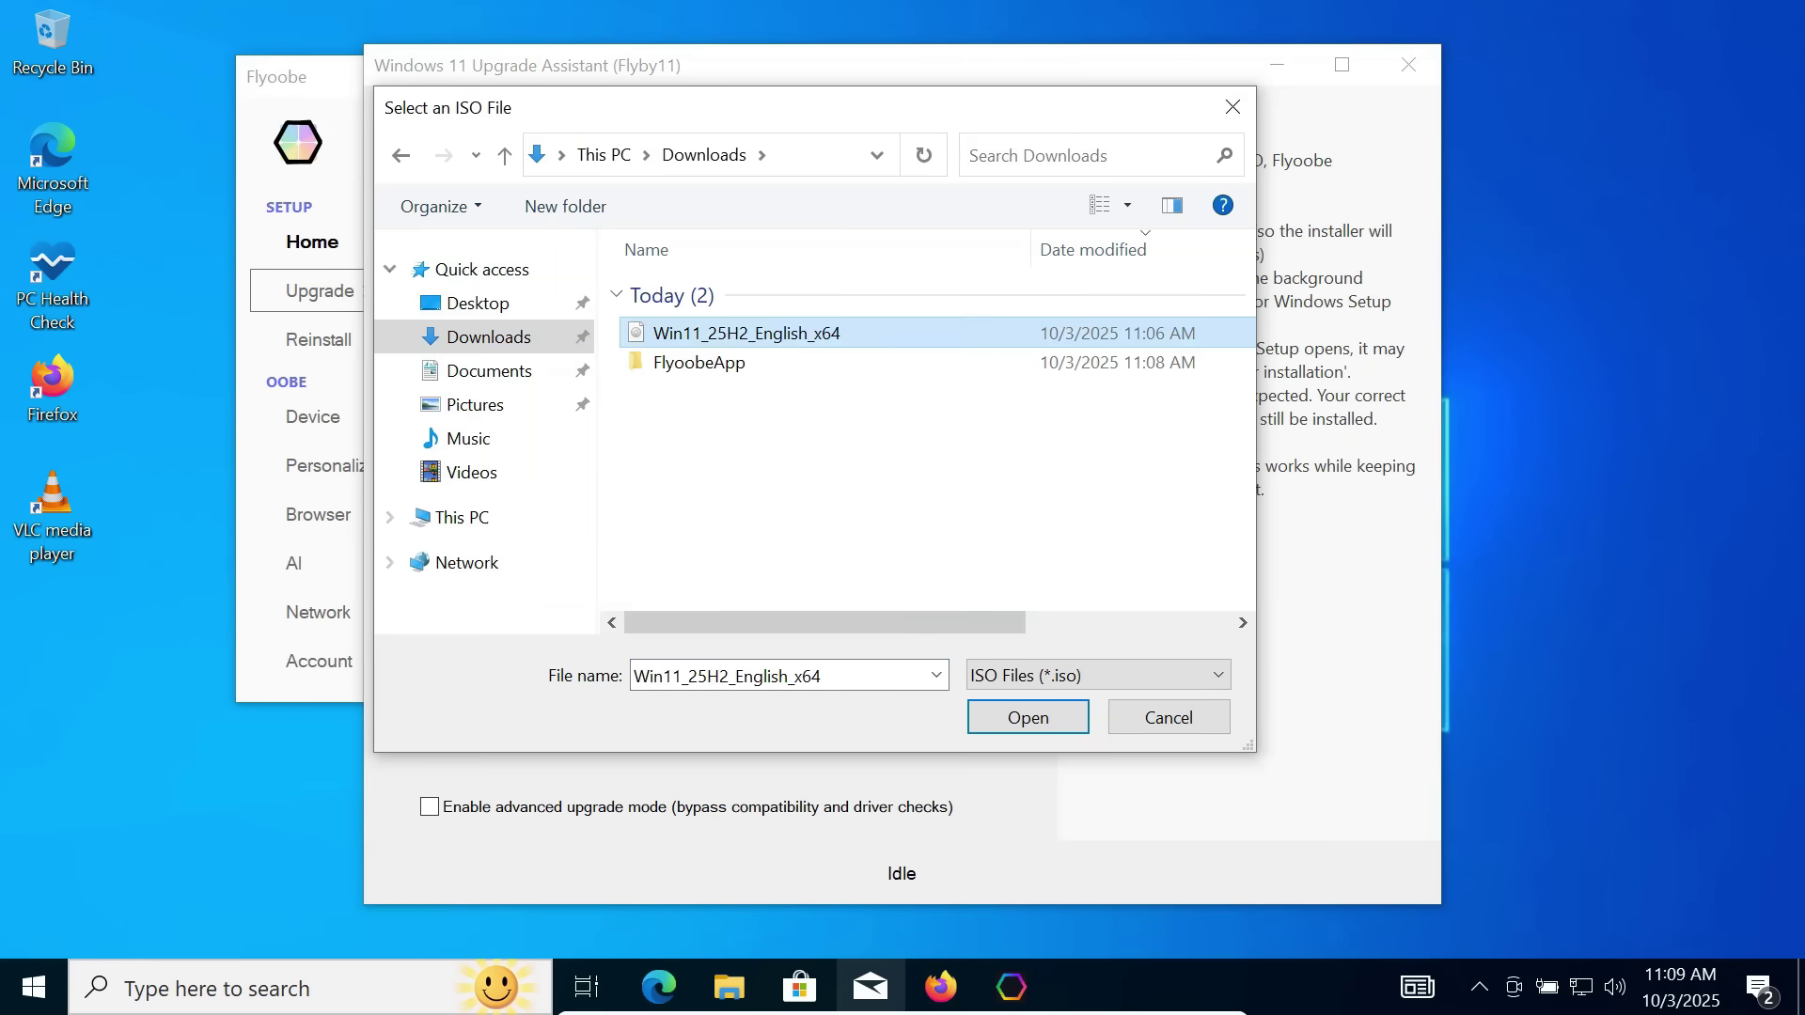
{"action": "left_click", "coordinate": [1027, 717]}
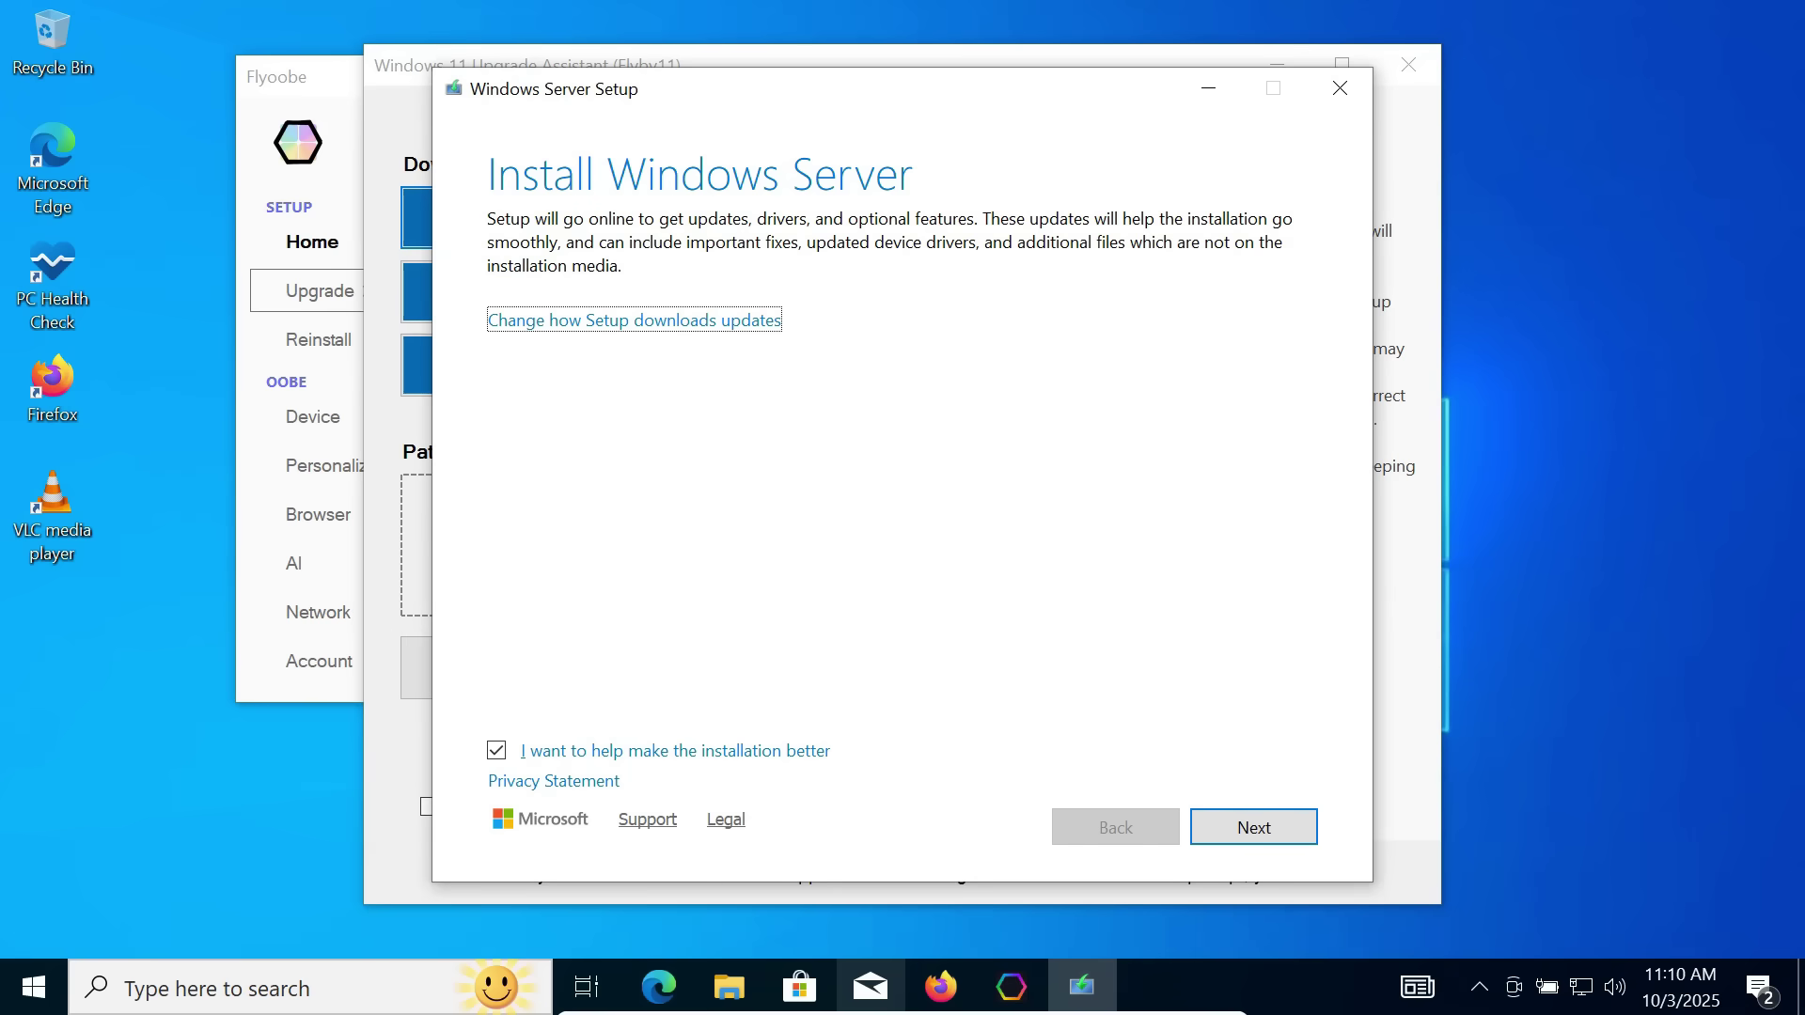
Step: Dismiss the success message and close the Upgrade Assistant and Flyoobe, declining the donation requests
{"action": "left_click", "coordinate": [1117, 596]}
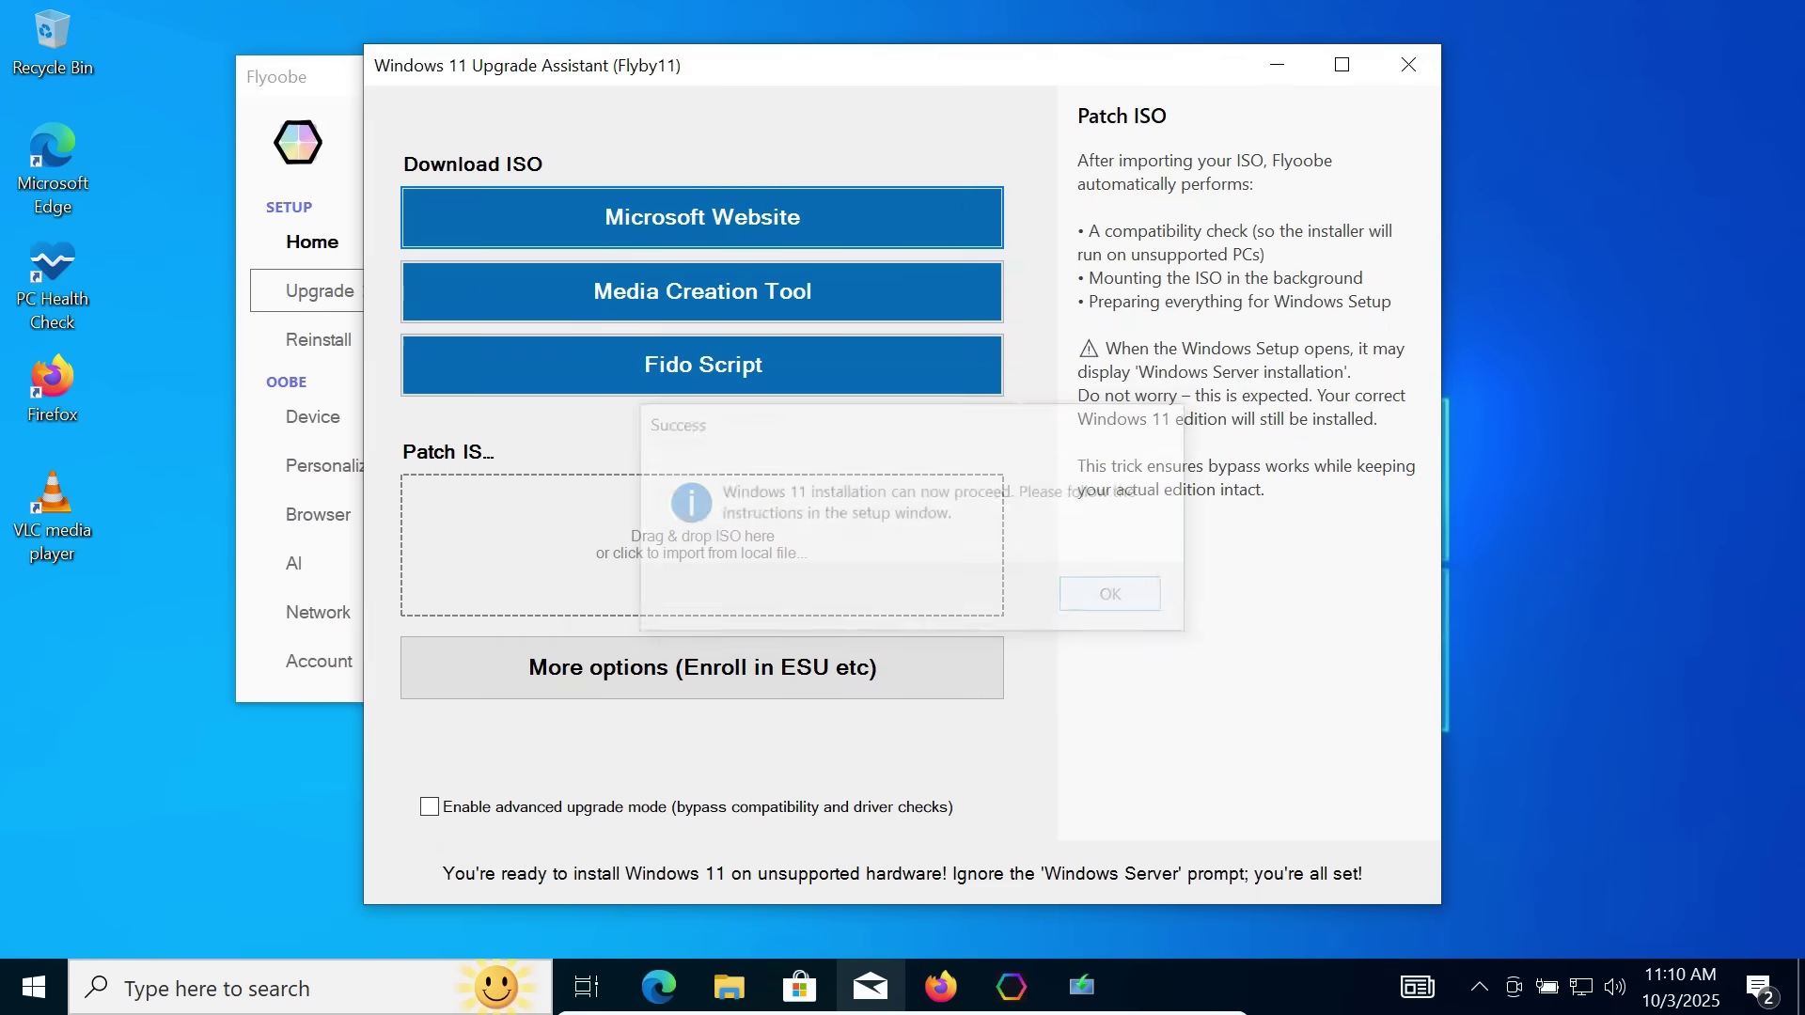
{"action": "left_click", "coordinate": [1407, 64]}
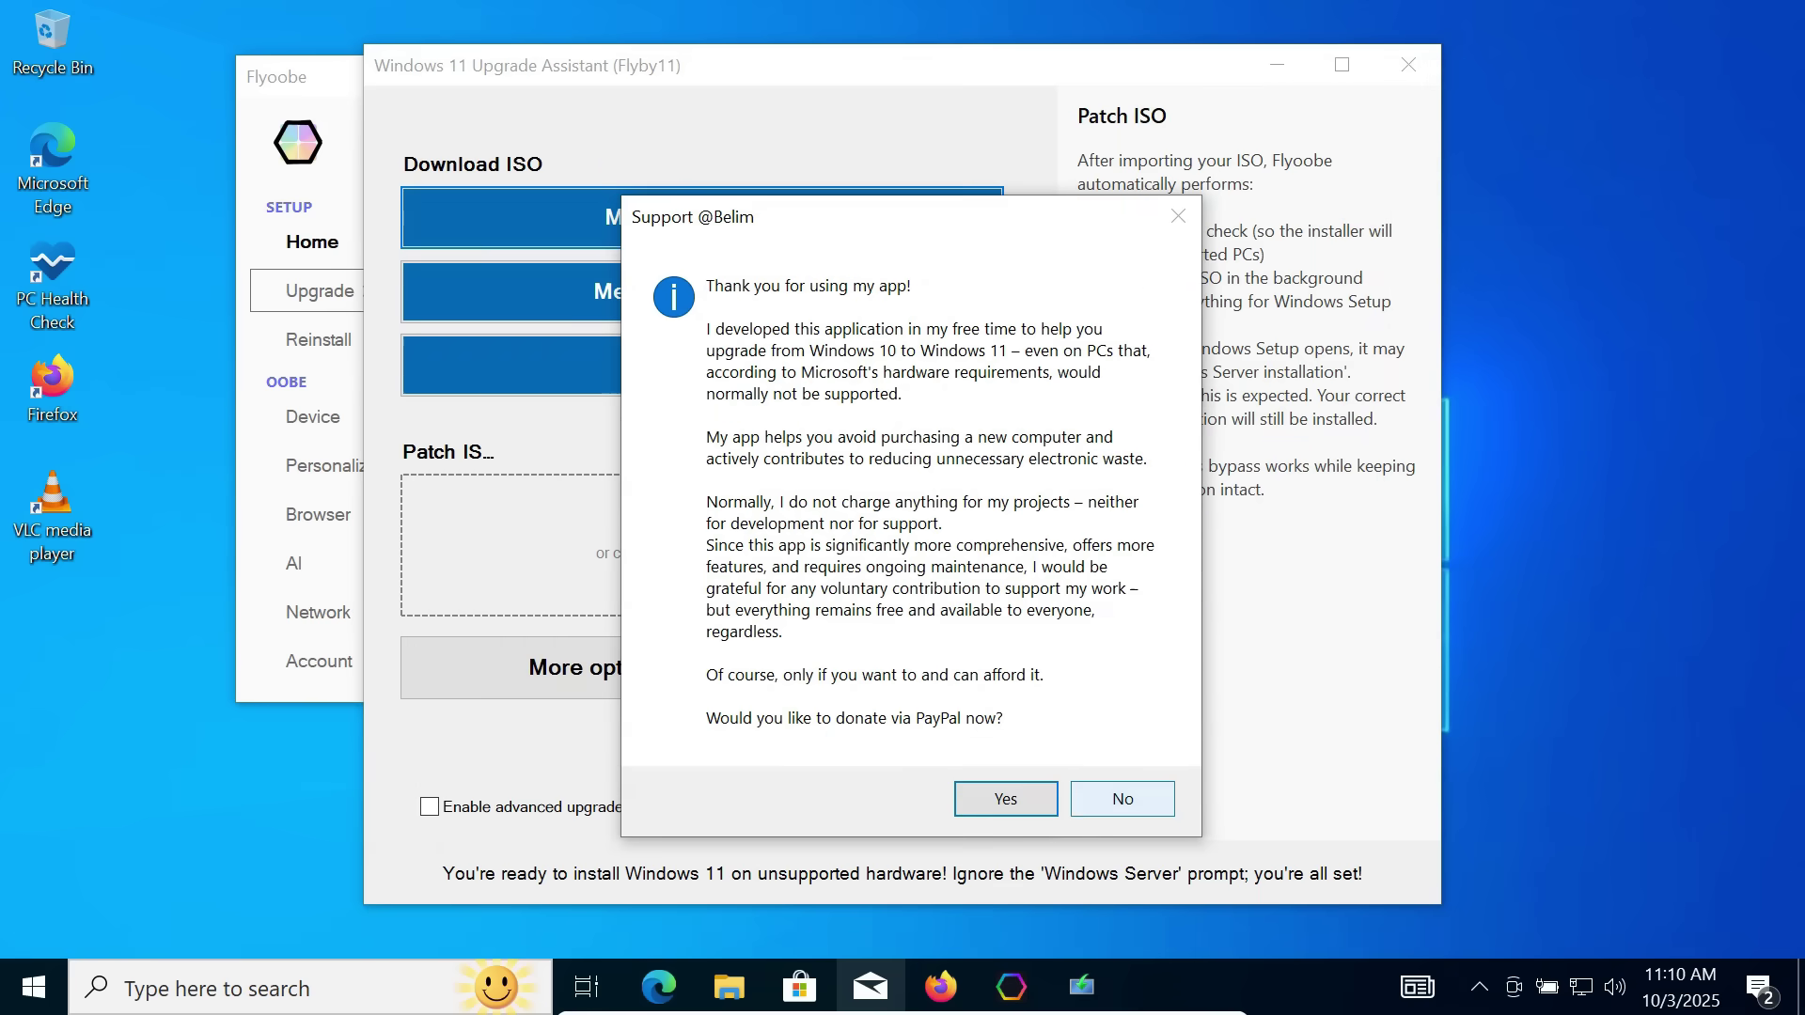
{"action": "left_click", "coordinate": [1122, 798]}
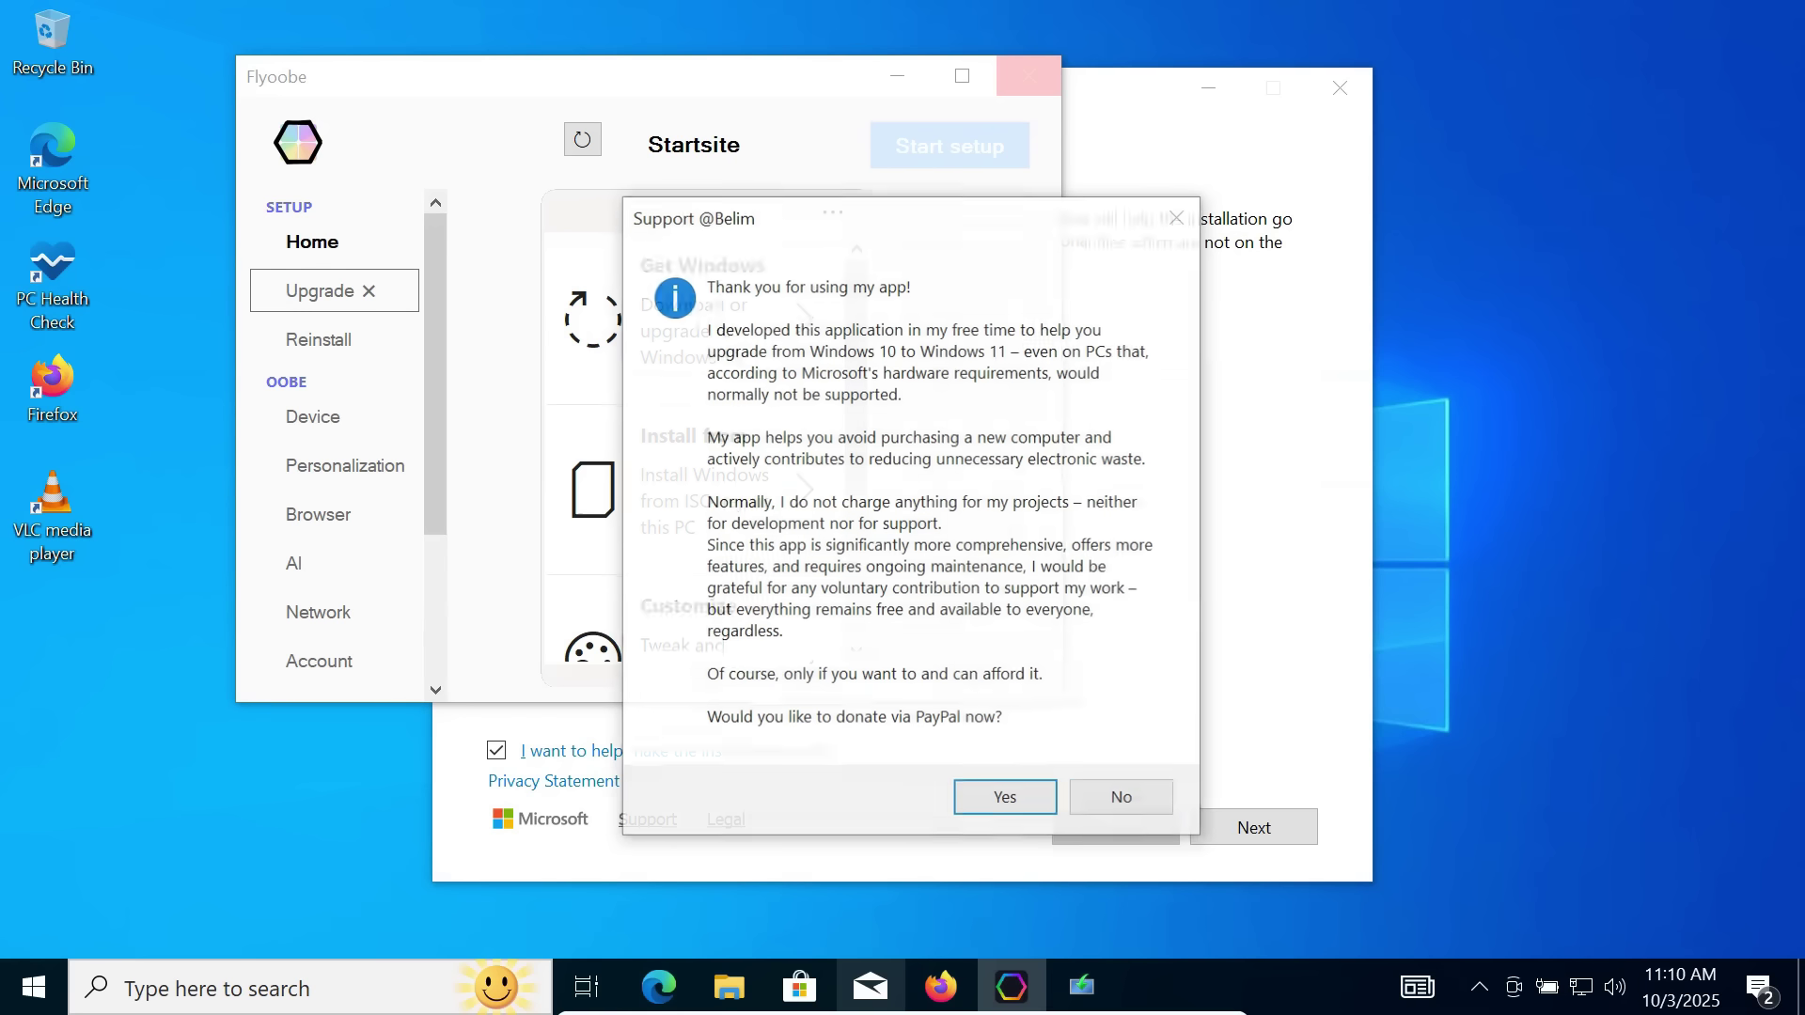
{"action": "left_click", "coordinate": [1123, 798]}
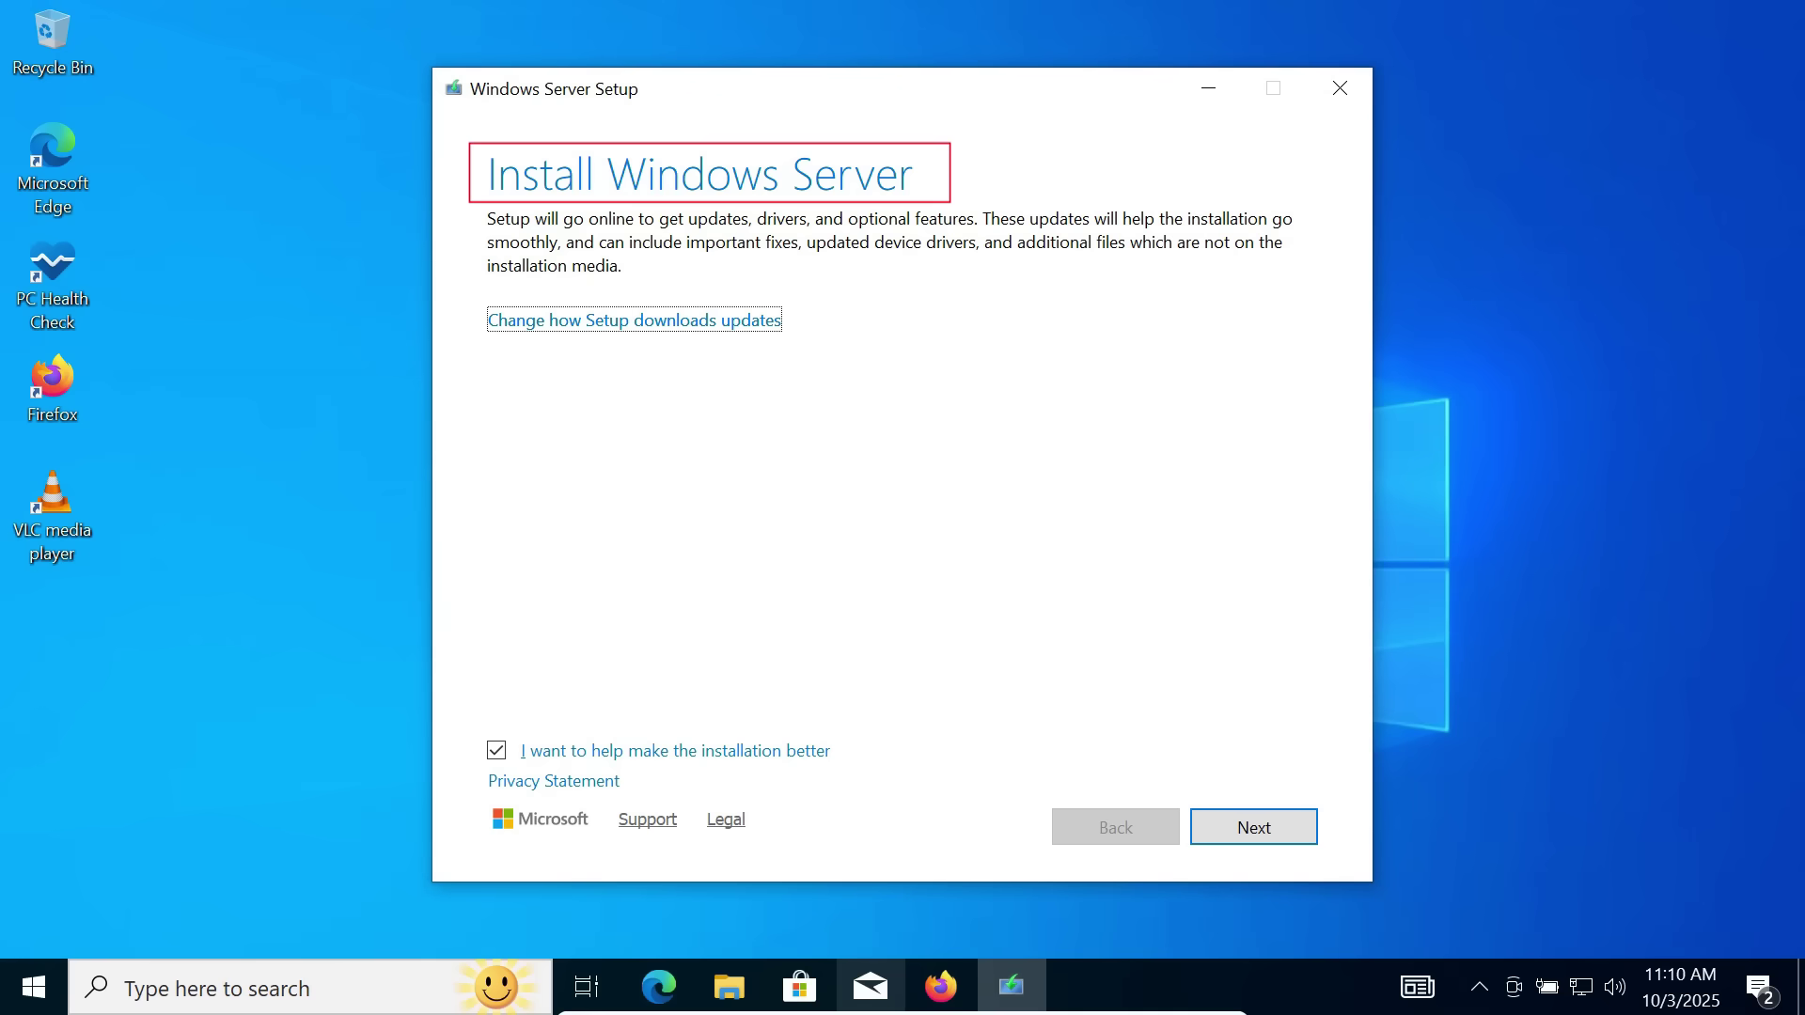
Step: Choose Not right now for updates, drivers and optional features in Windows Server Setup and continue to the license terms
{"action": "key", "text": "Return"}
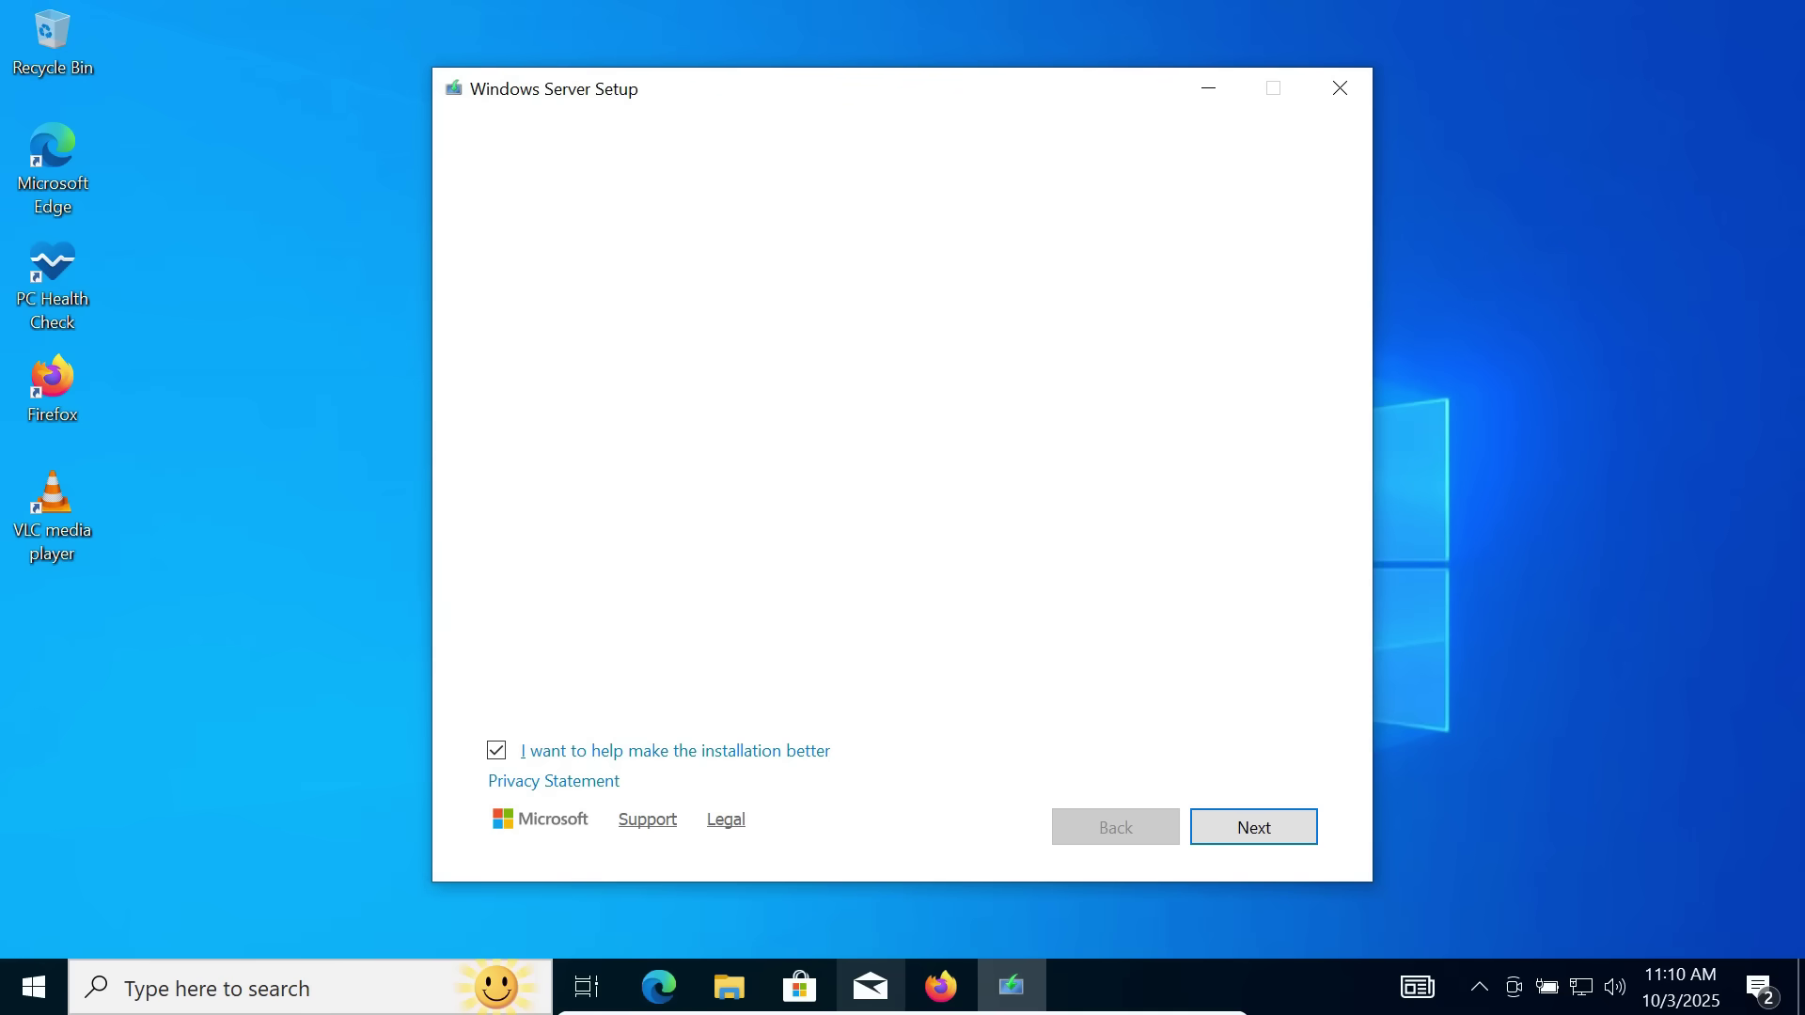
{"action": "left_click", "coordinate": [496, 390]}
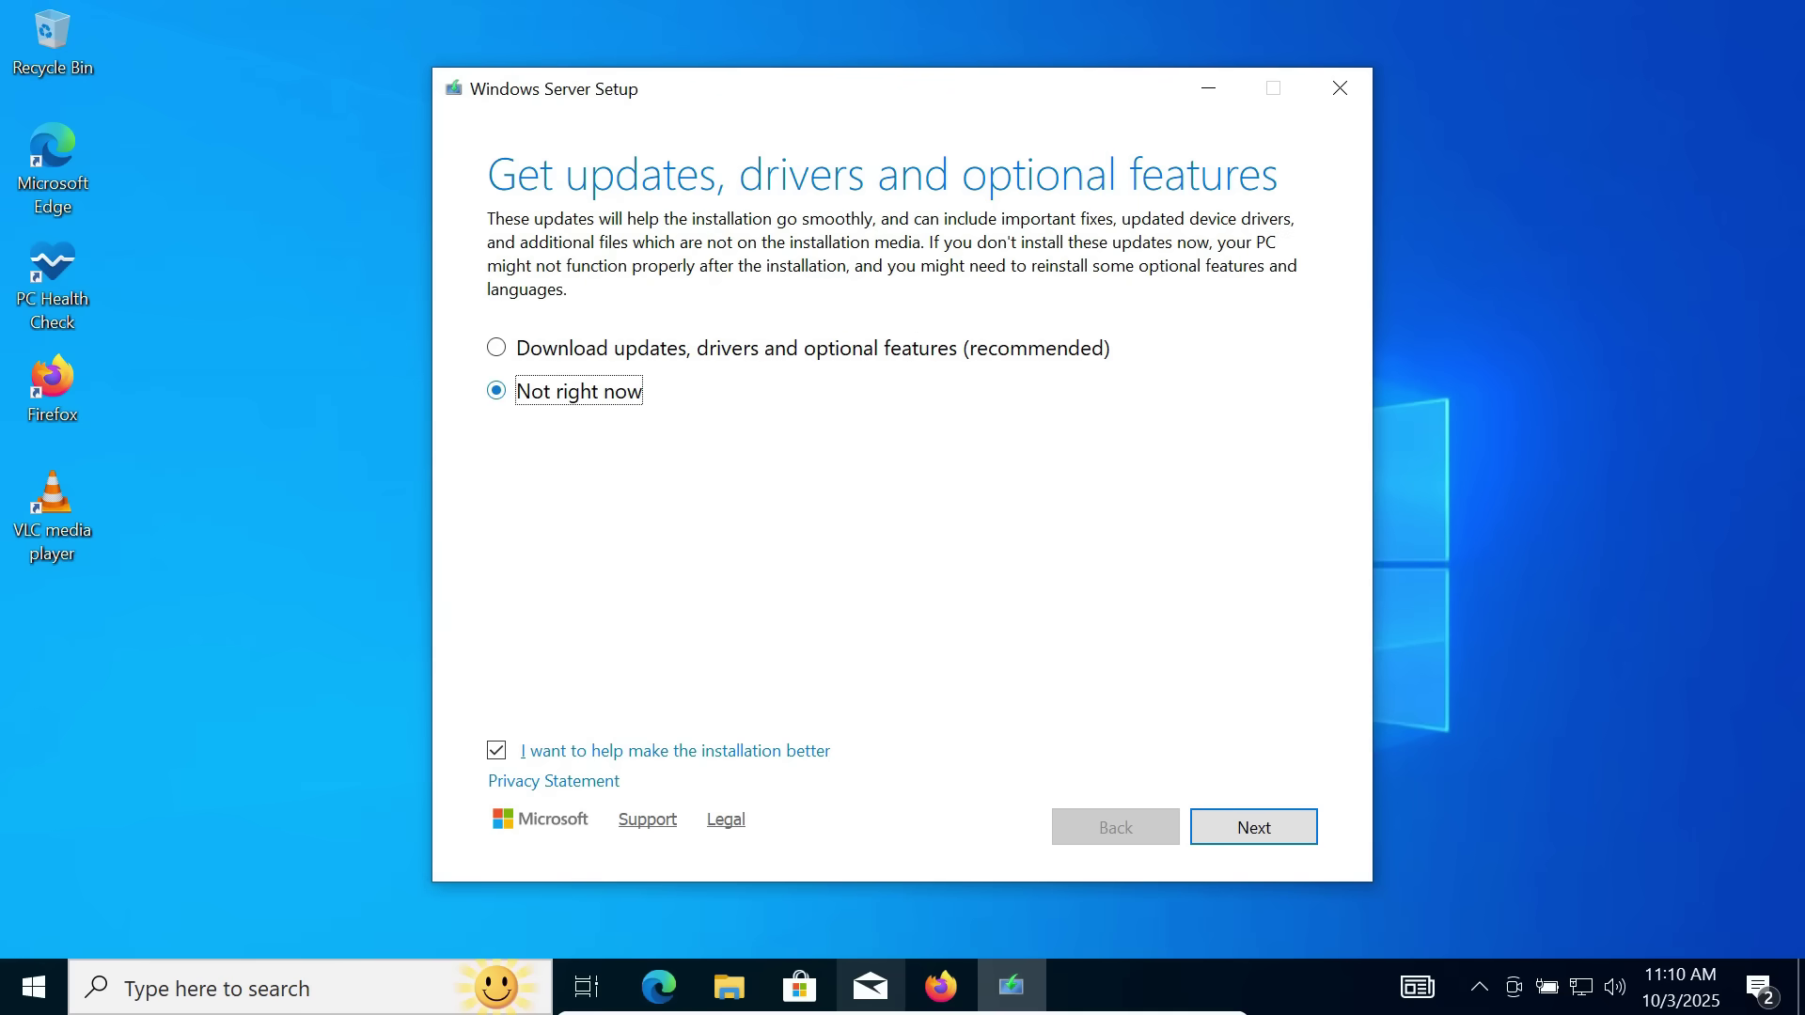
{"action": "key", "text": "Return"}
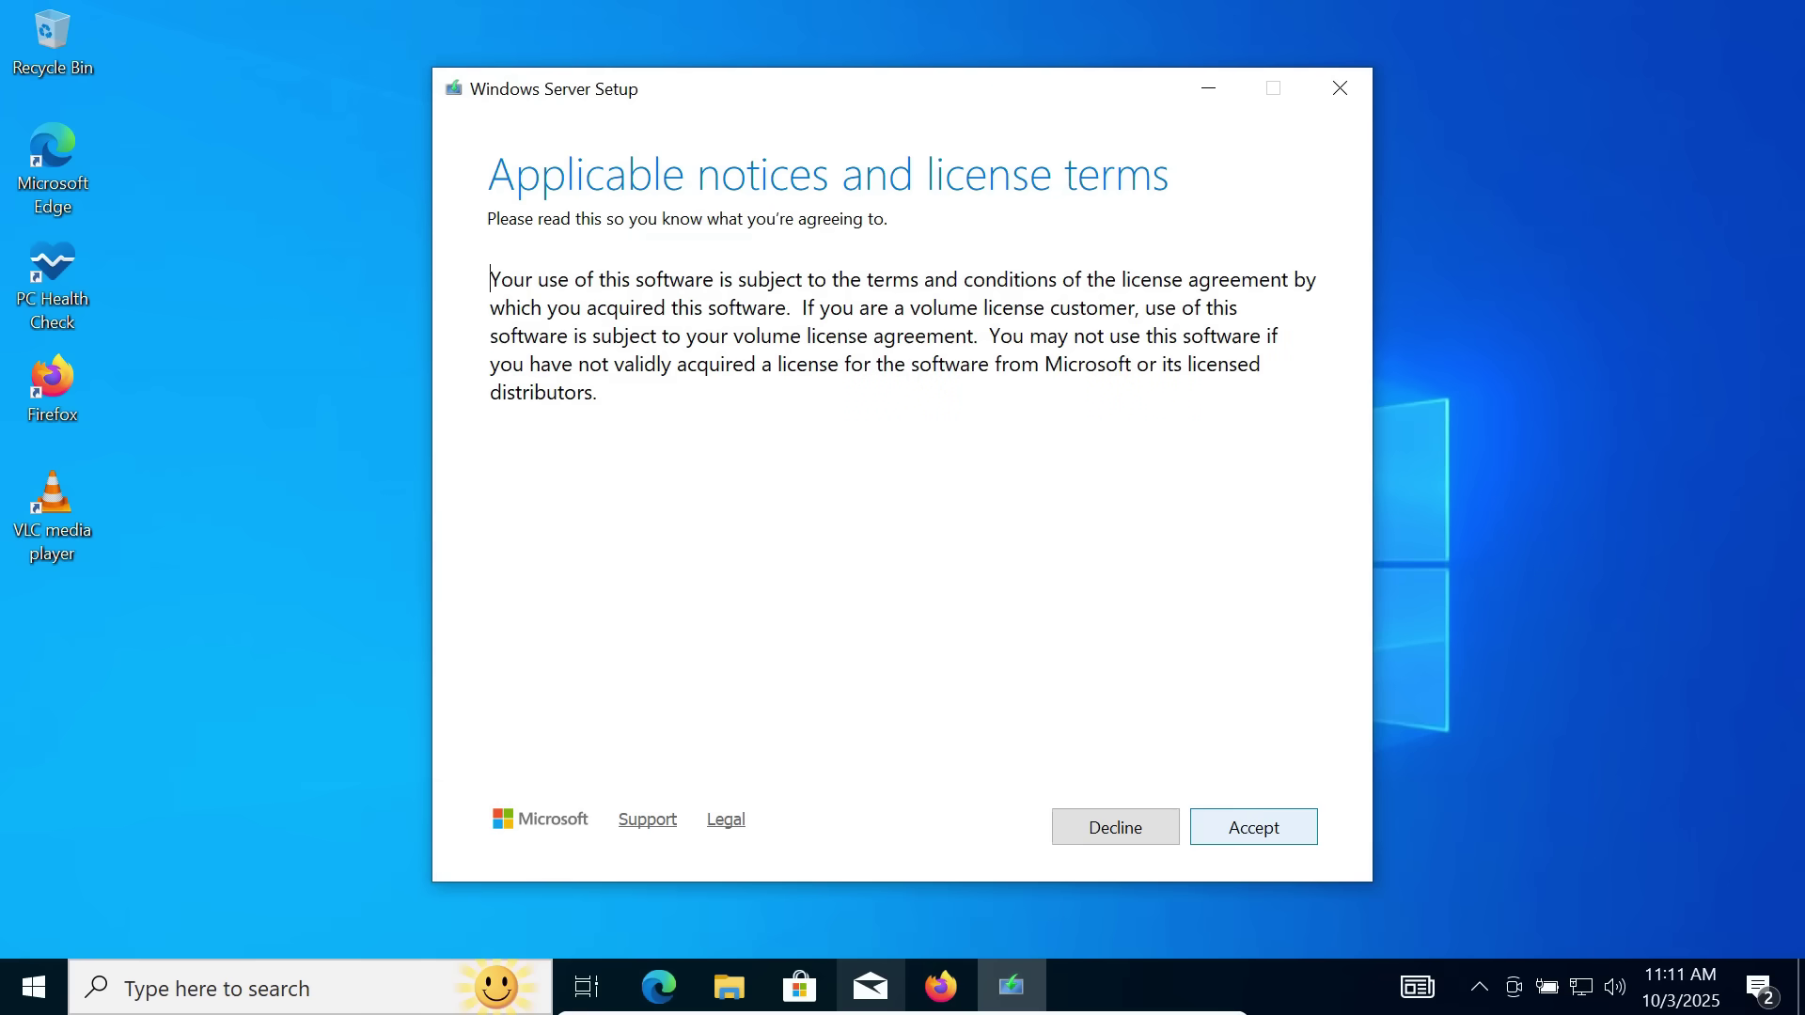
Step: Accept the license terms, keep files, settings, and apps, and start the Windows 11 Pro installation
{"action": "key", "text": "Return"}
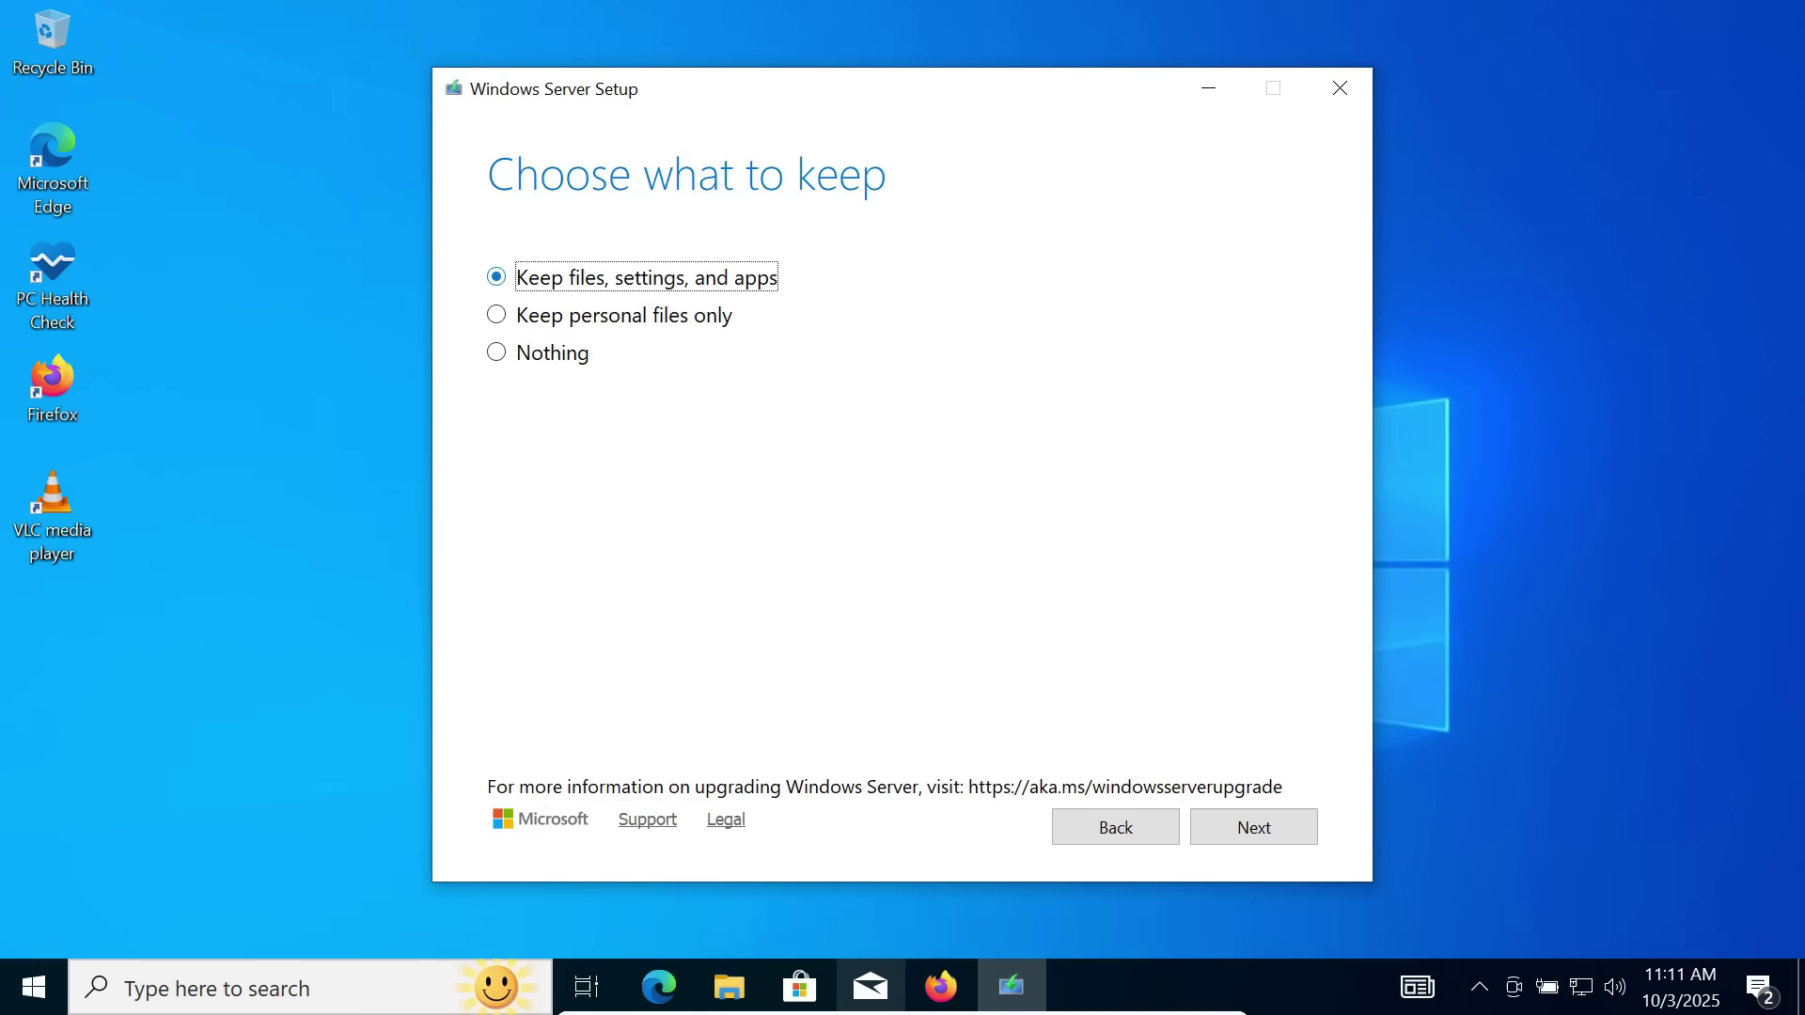
{"action": "left_click", "coordinate": [1254, 828]}
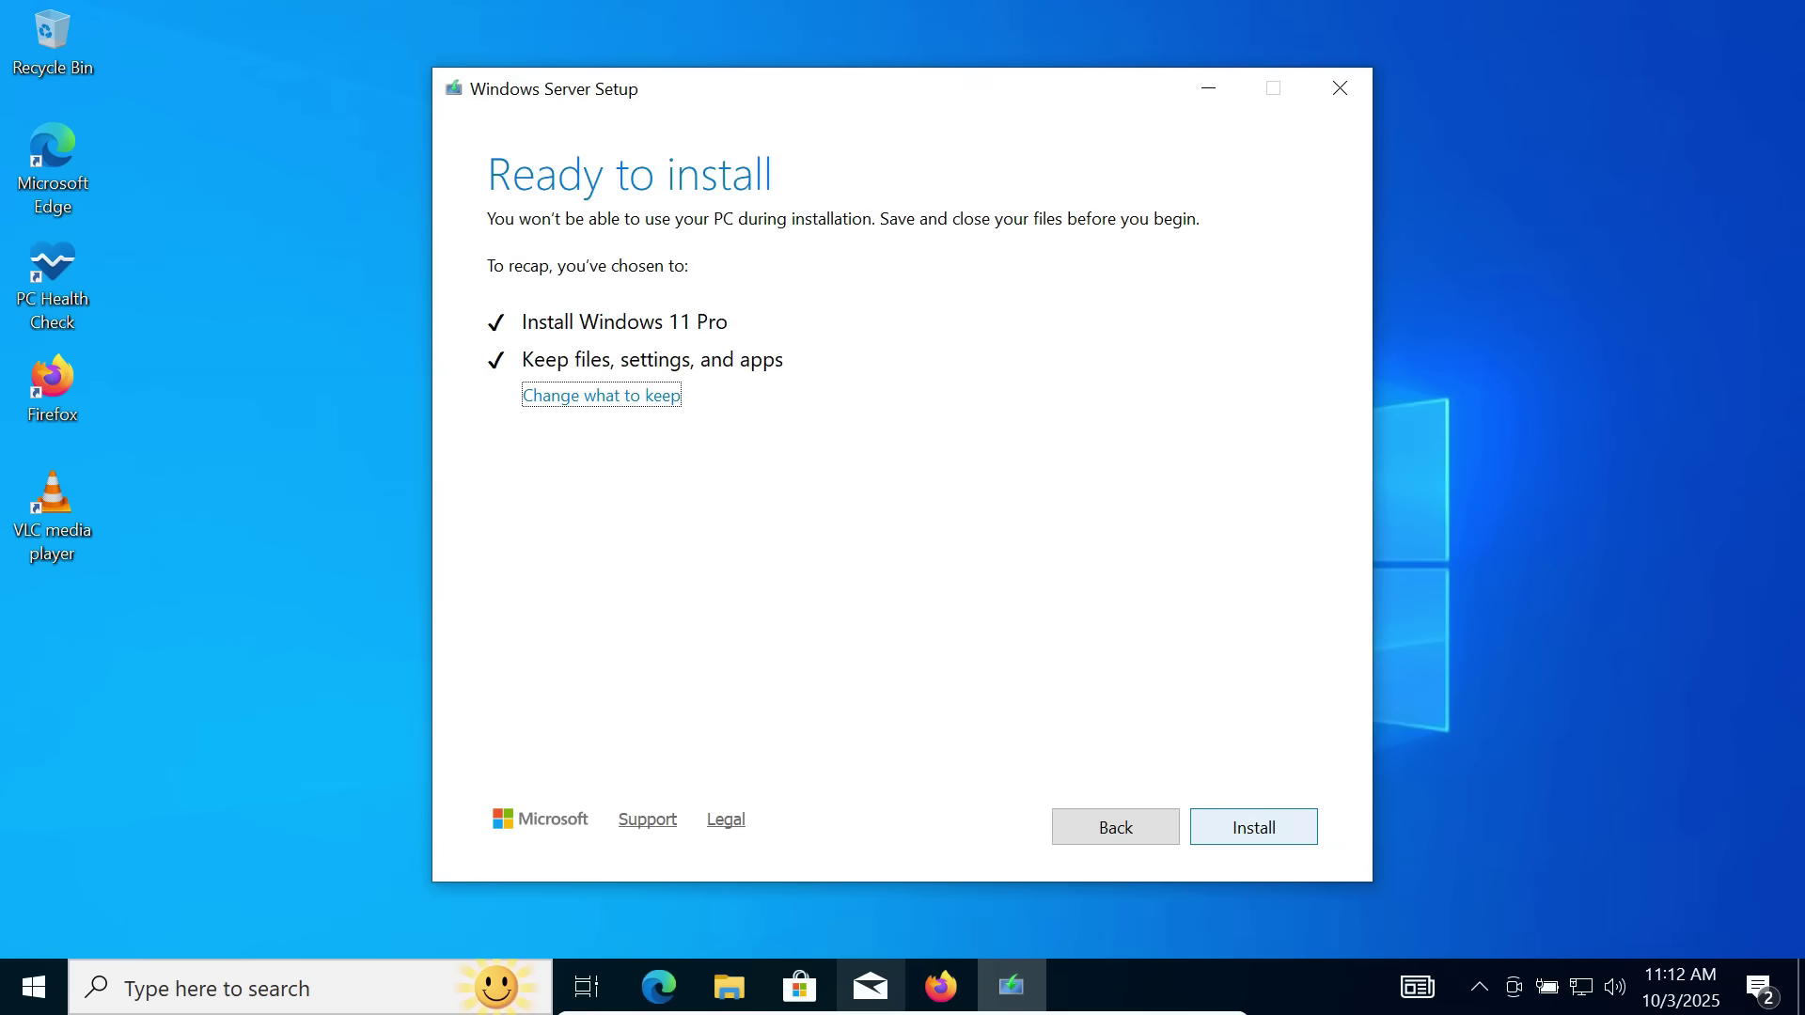
{"action": "key", "text": "Return"}
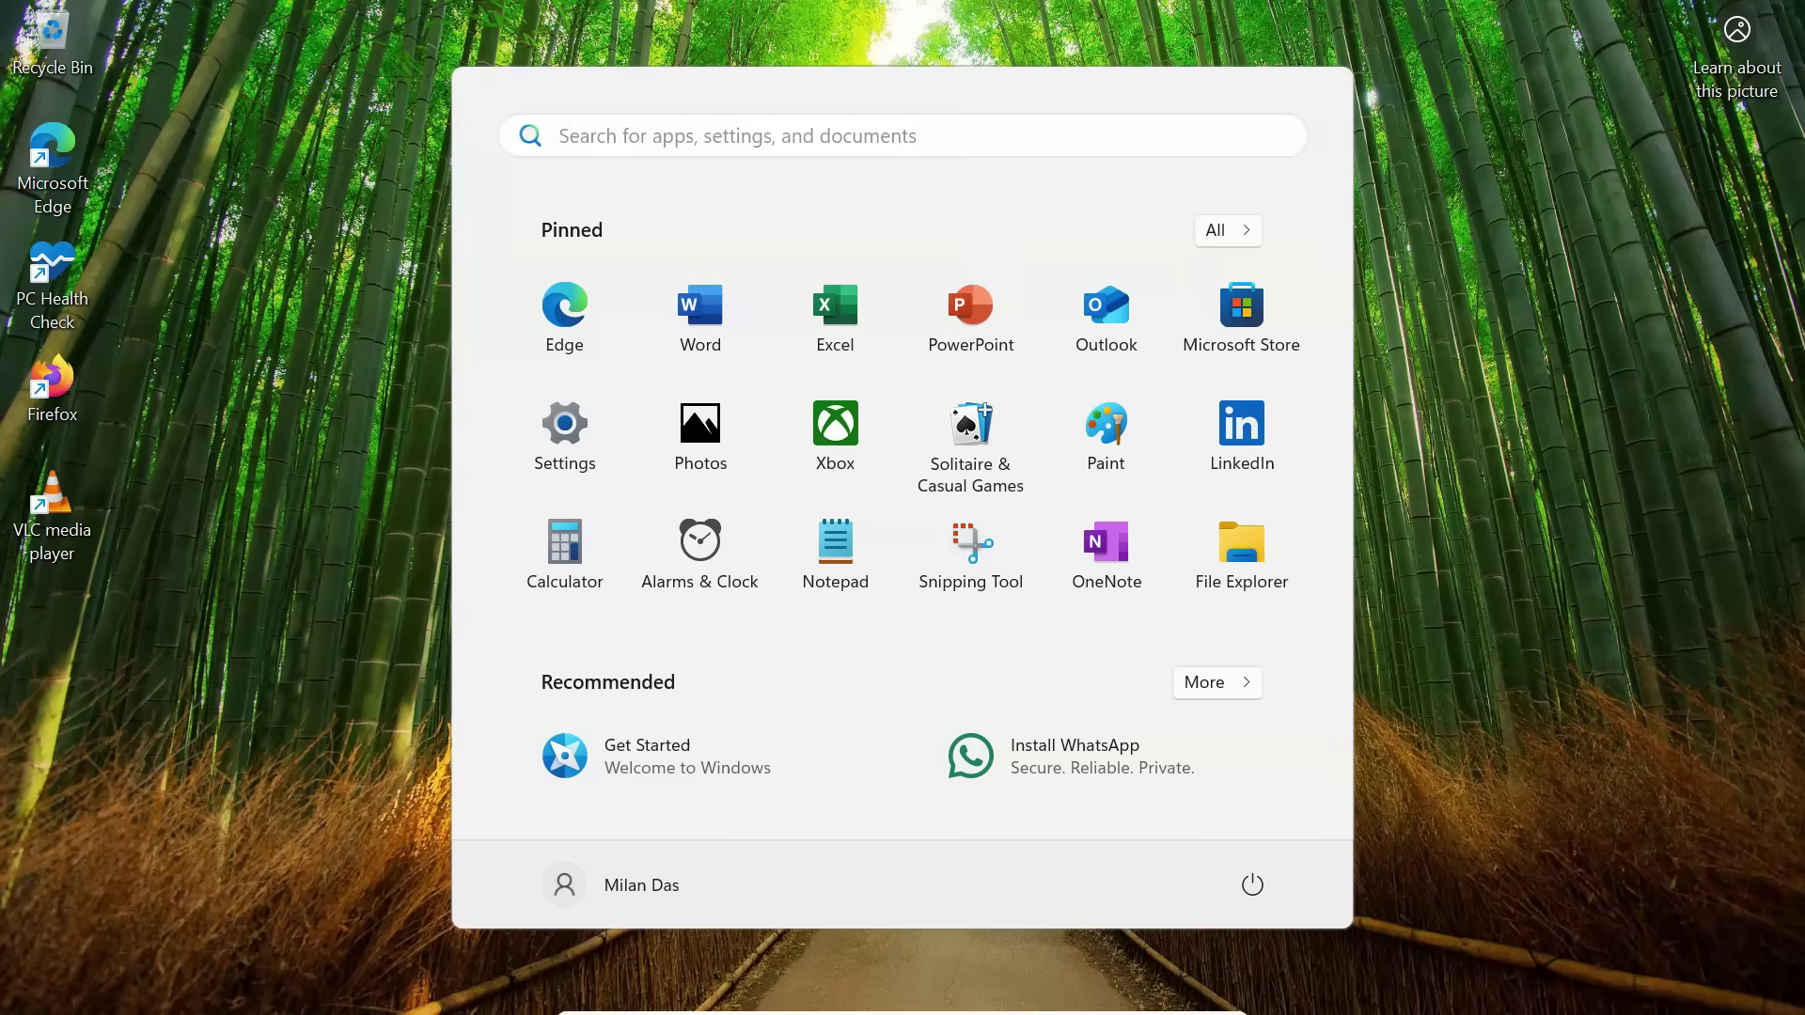
Step: Close the Start menu, check the installed Windows version in About Windows, and dismiss the dialog
{"action": "key", "text": "super"}
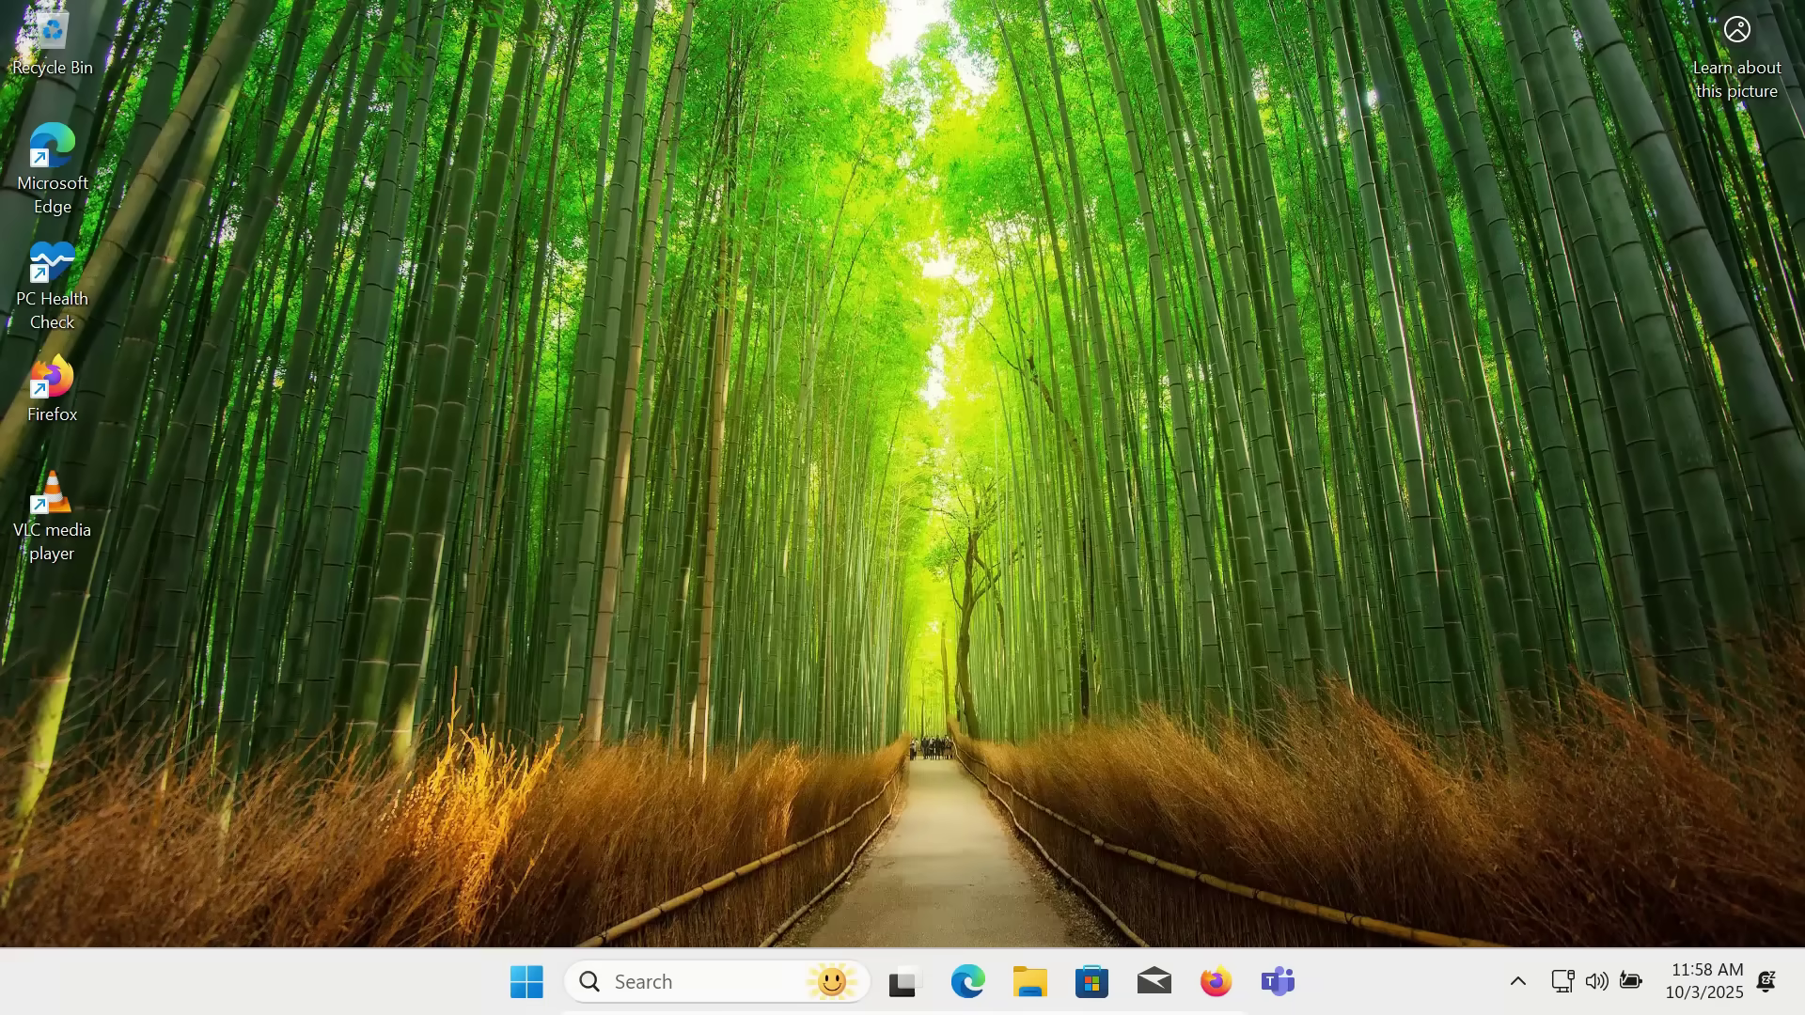
{"action": "key", "text": "super+r"}
{"action": "key", "text": "Return"}
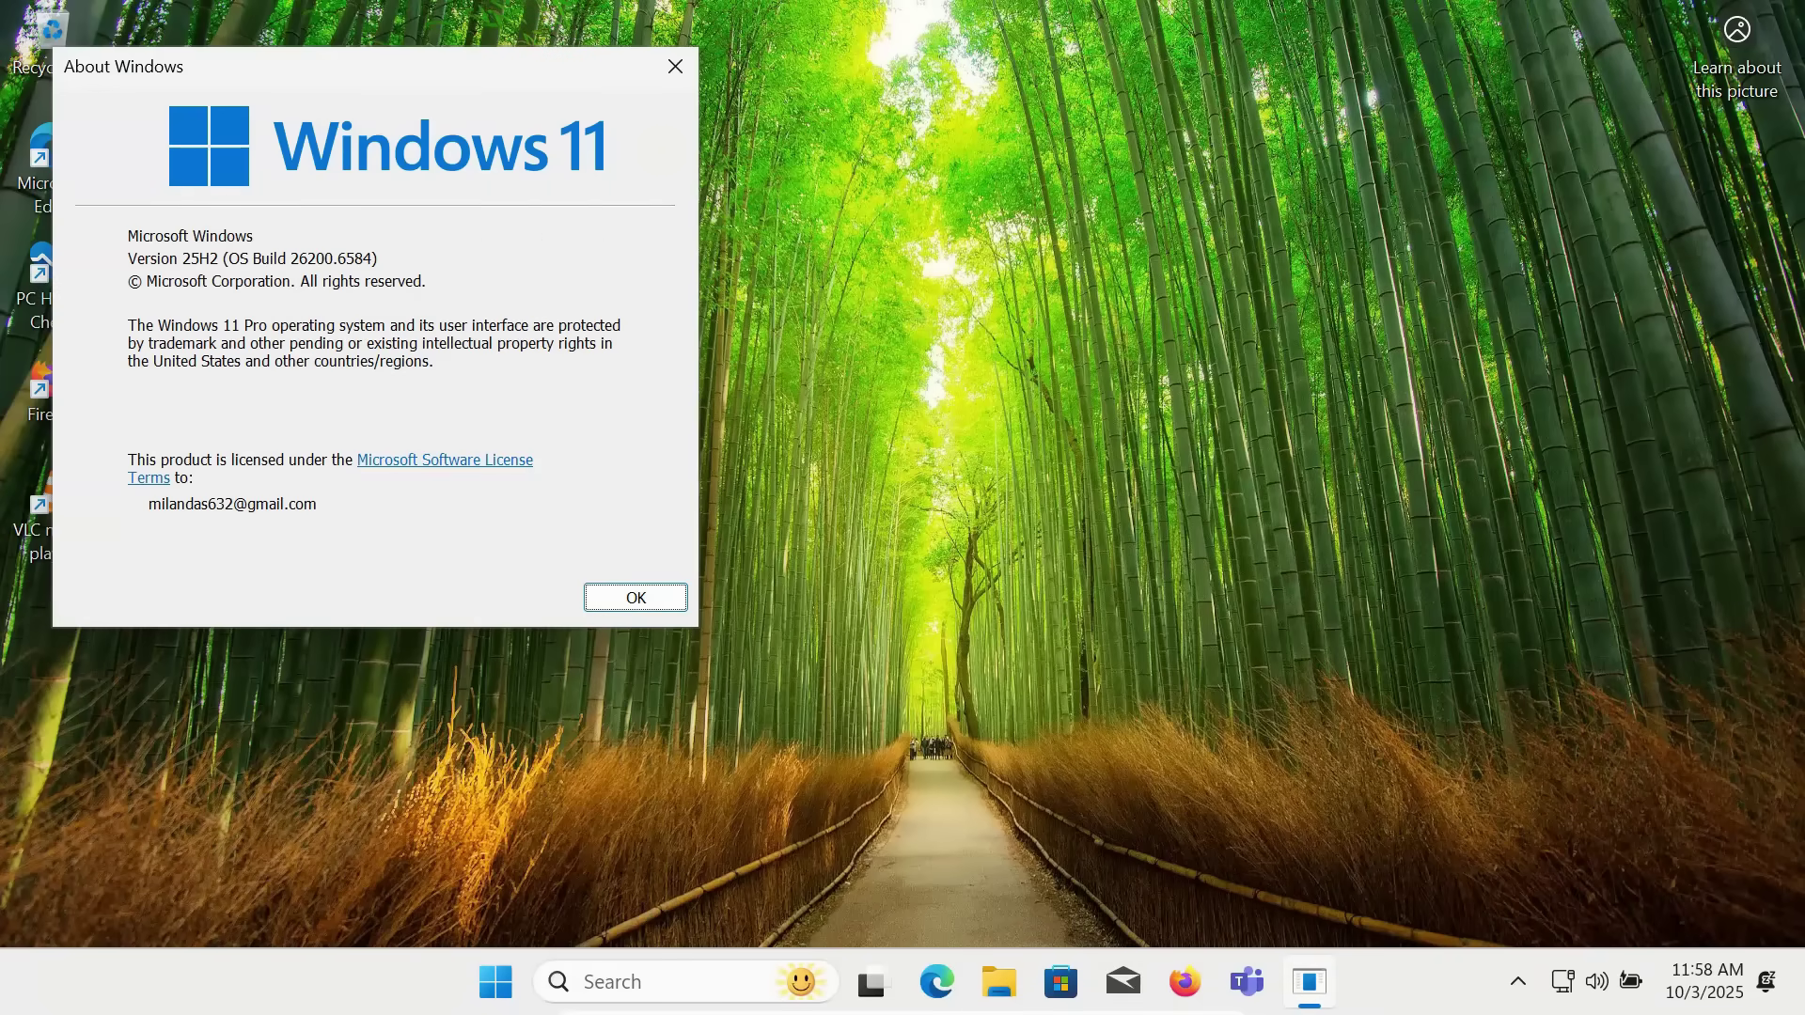
{"action": "key", "text": "Return"}
Step: Check in File Explorer that the files in Downloads, Pictures and Videos were kept, and close the window
{"action": "key", "text": "super+e"}
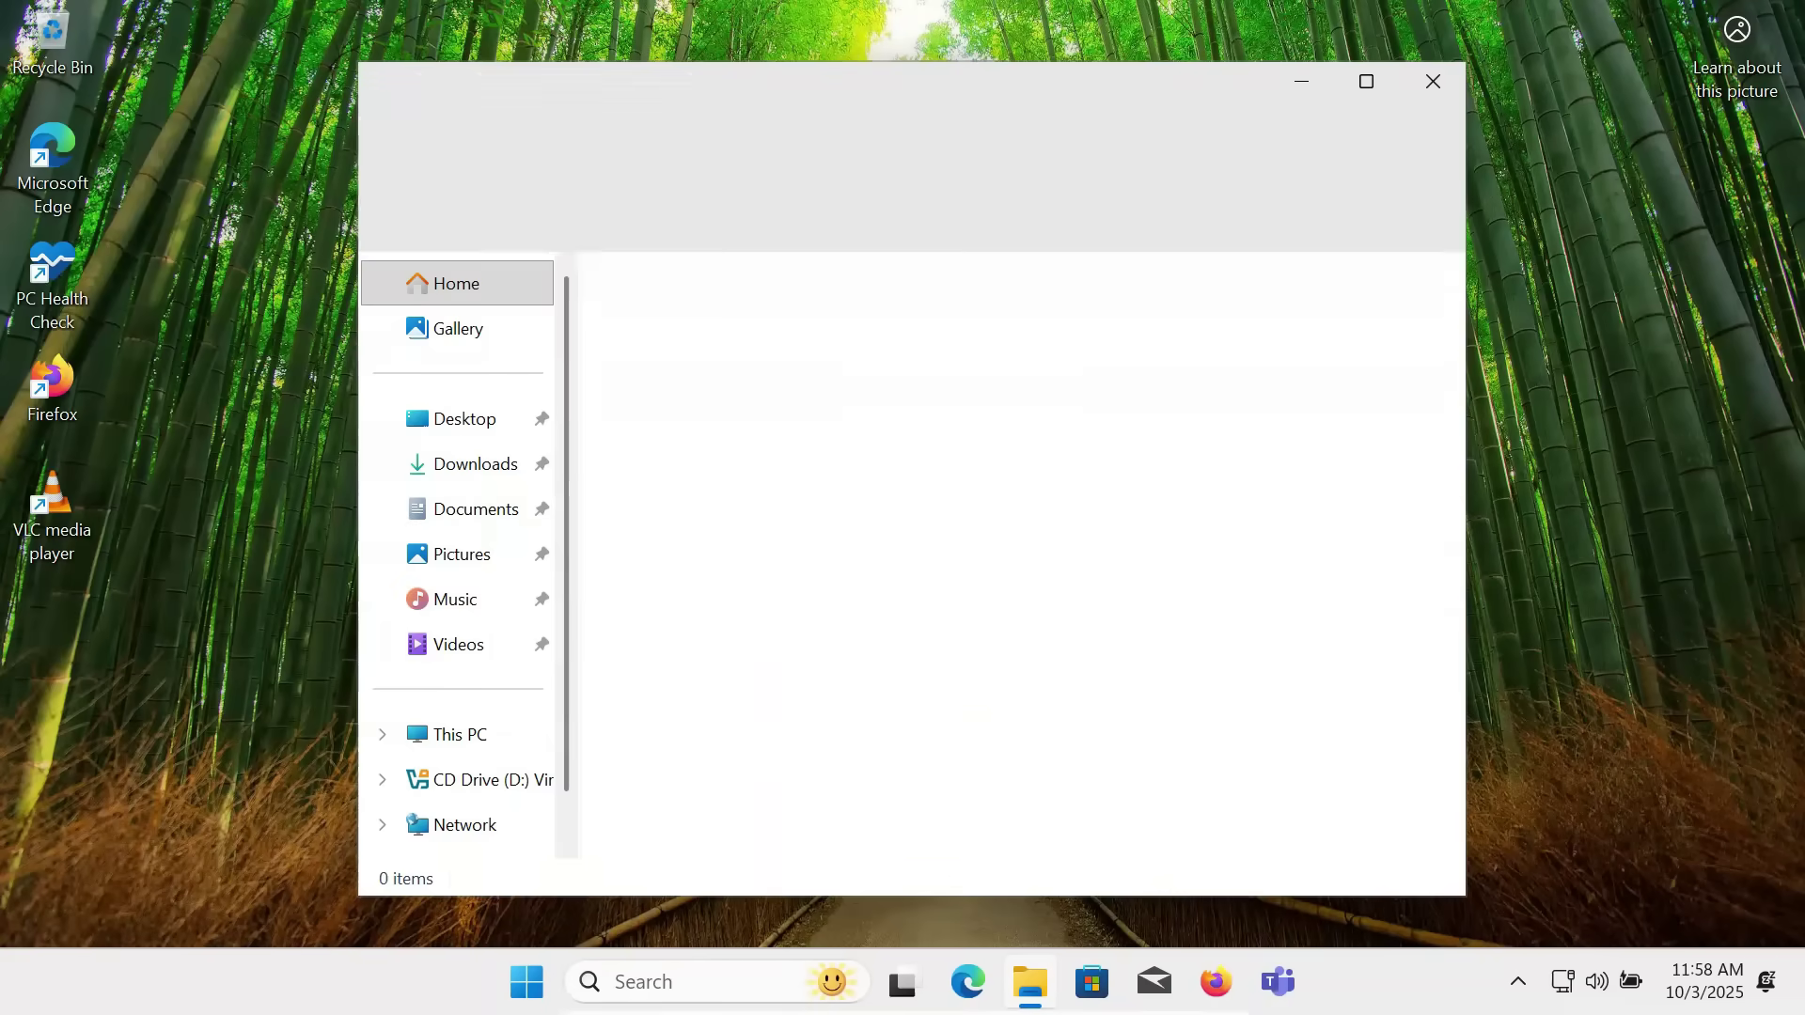
{"action": "left_click", "coordinate": [475, 464]}
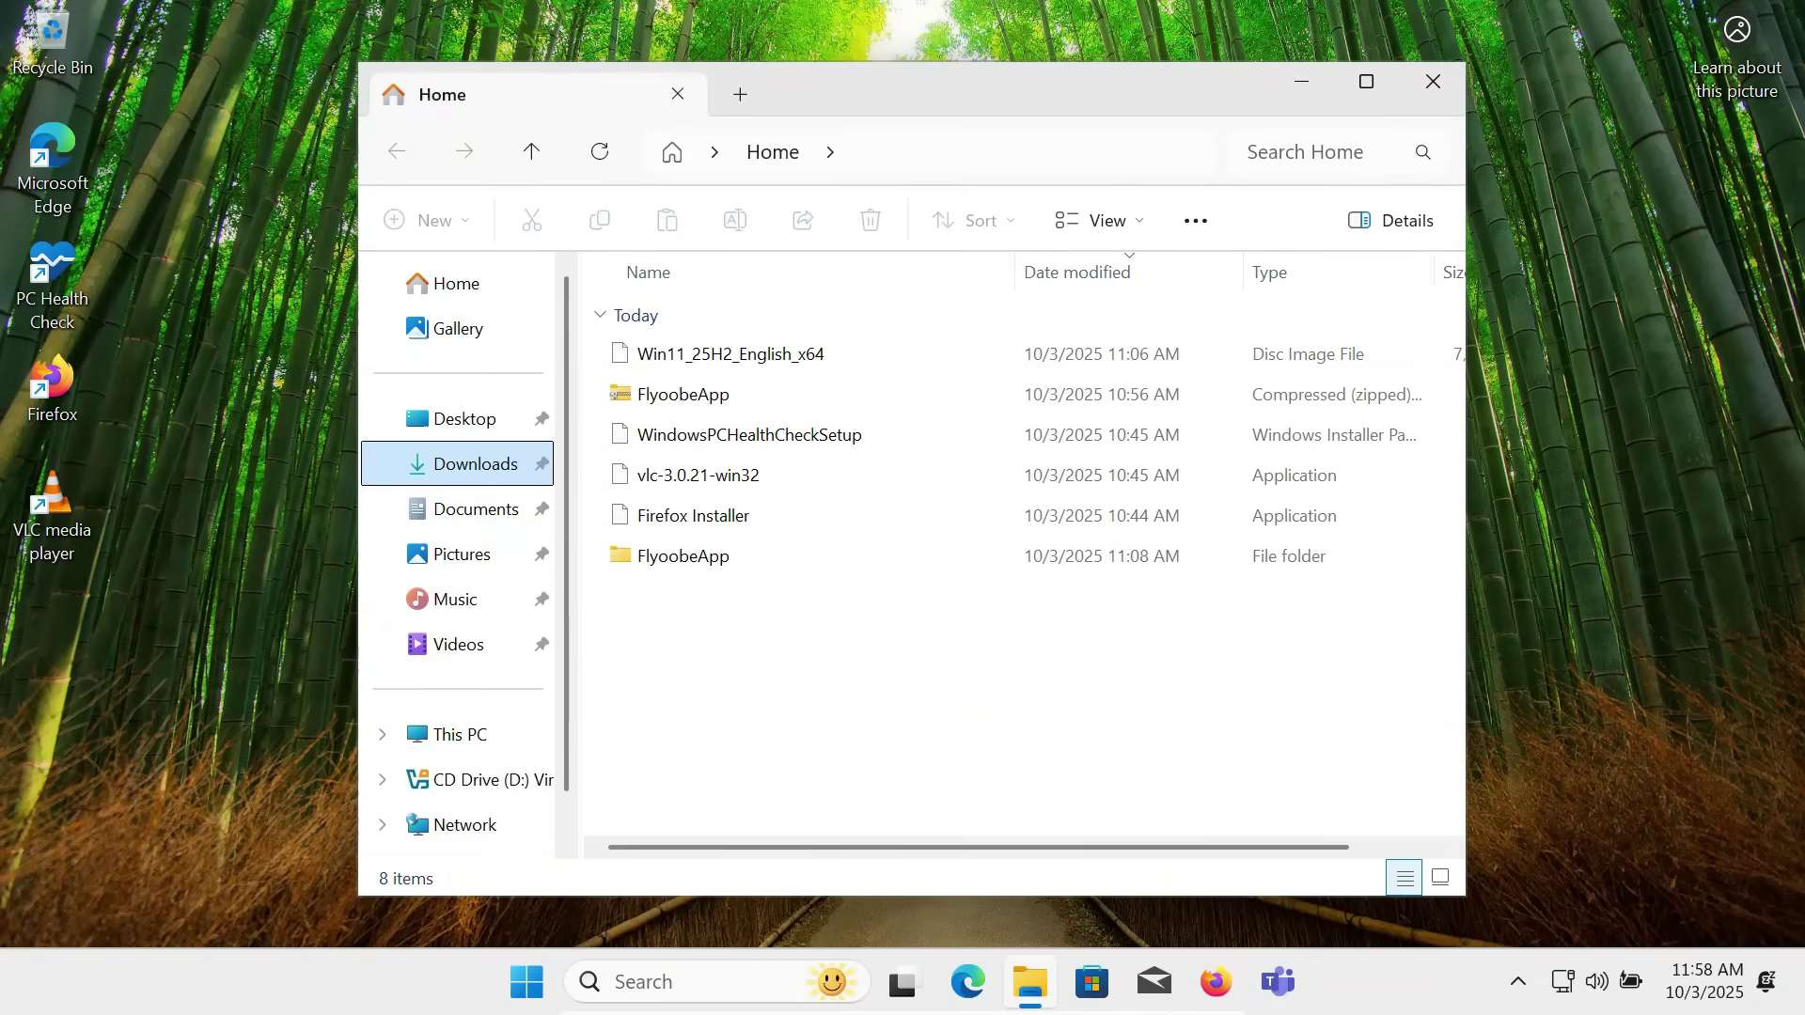
{"action": "key", "text": "Down"}
{"action": "key", "text": "Down"}
{"action": "key", "text": "Down"}
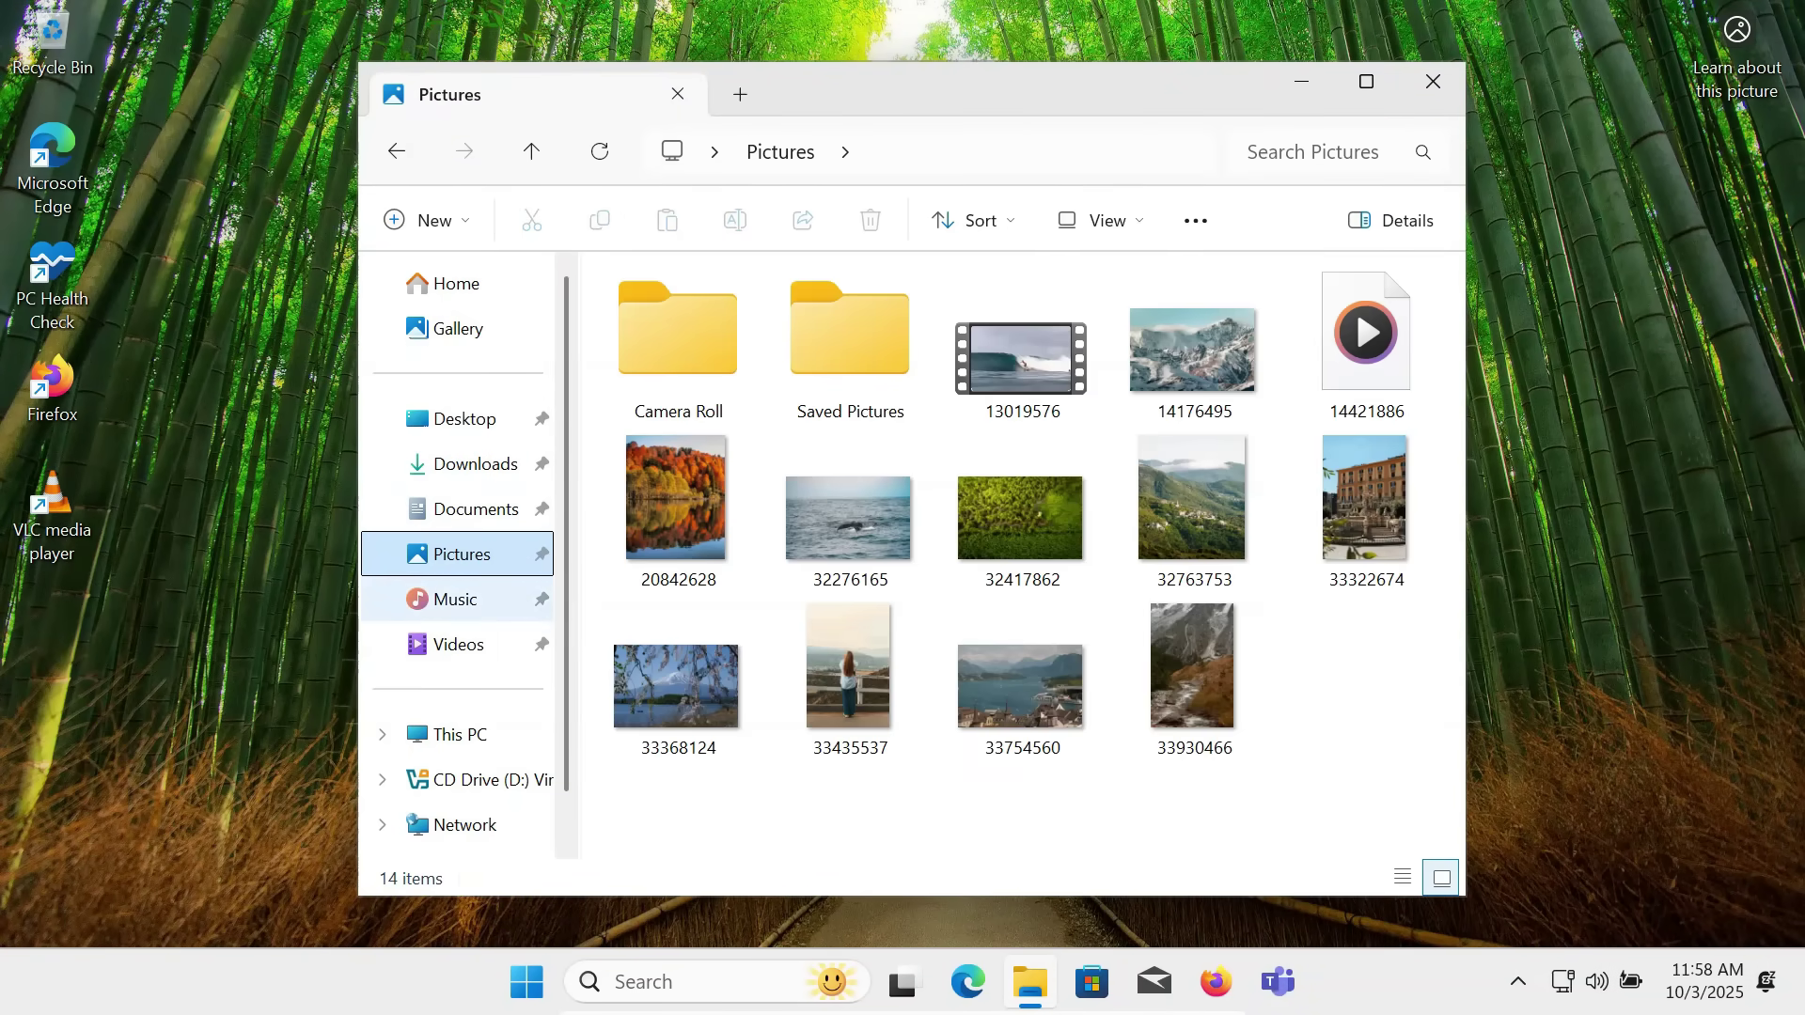
{"action": "key", "text": "Down"}
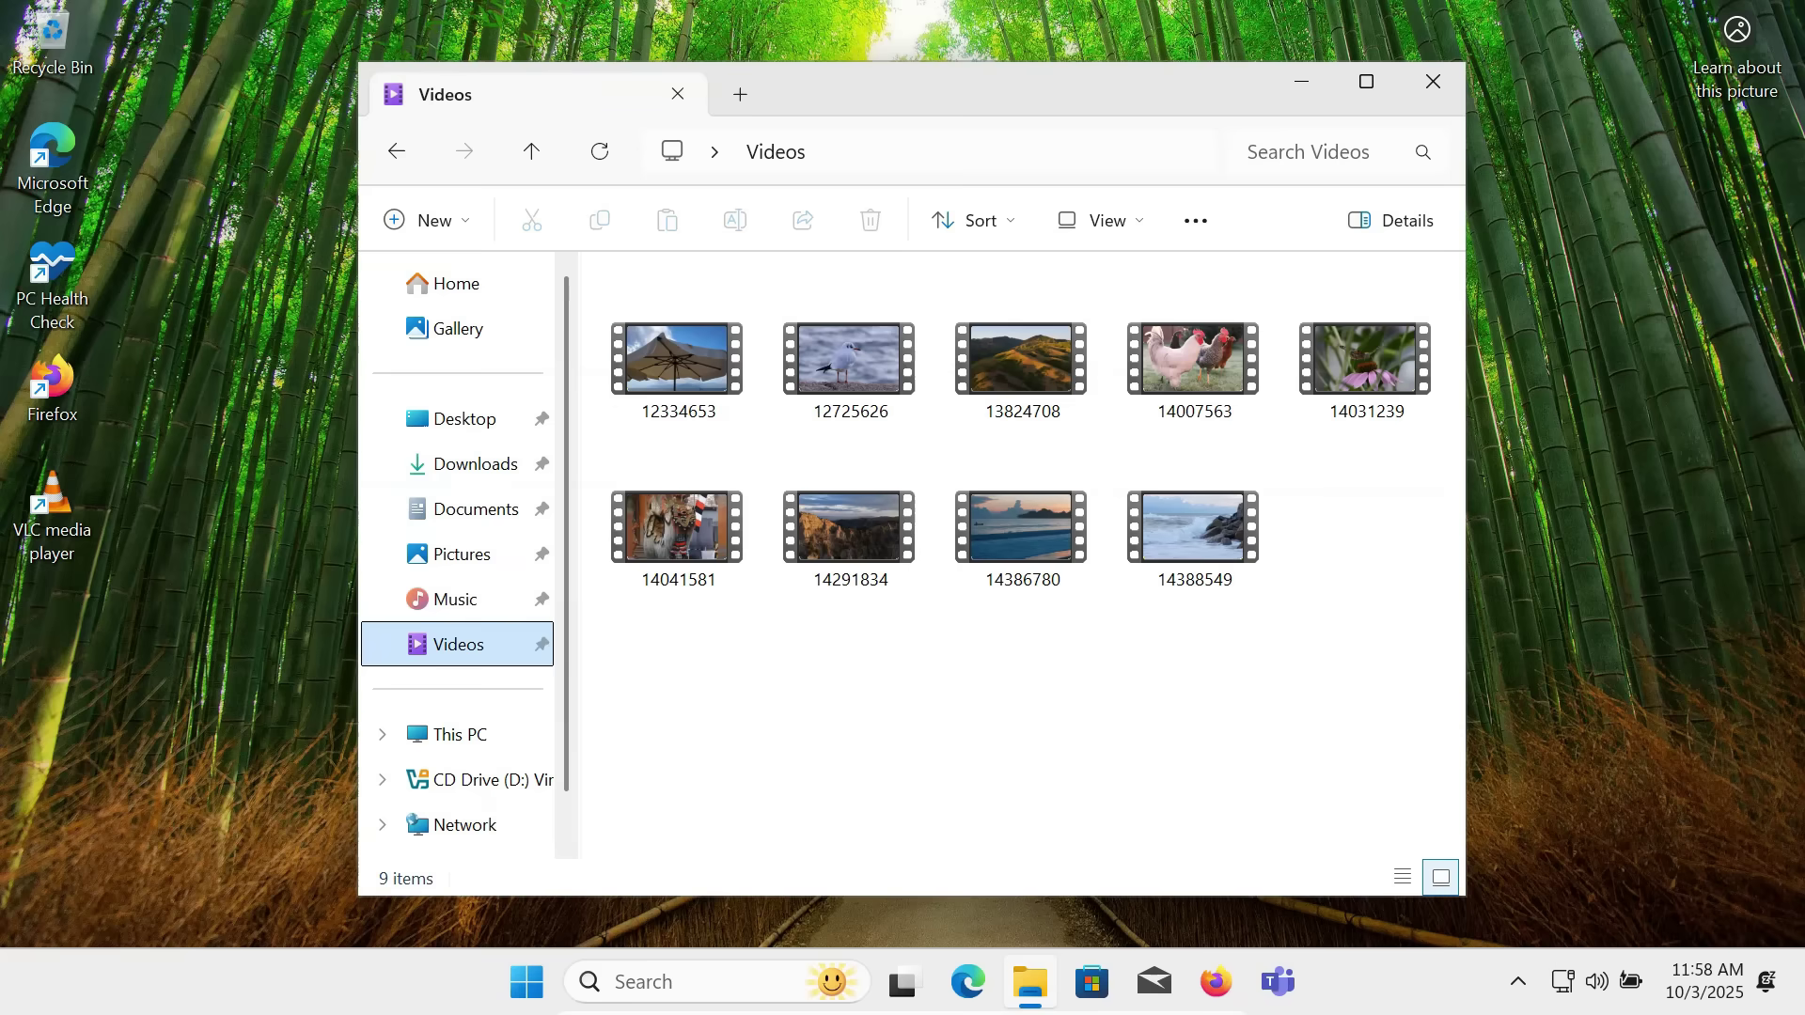
{"action": "key", "text": "alt+F4"}
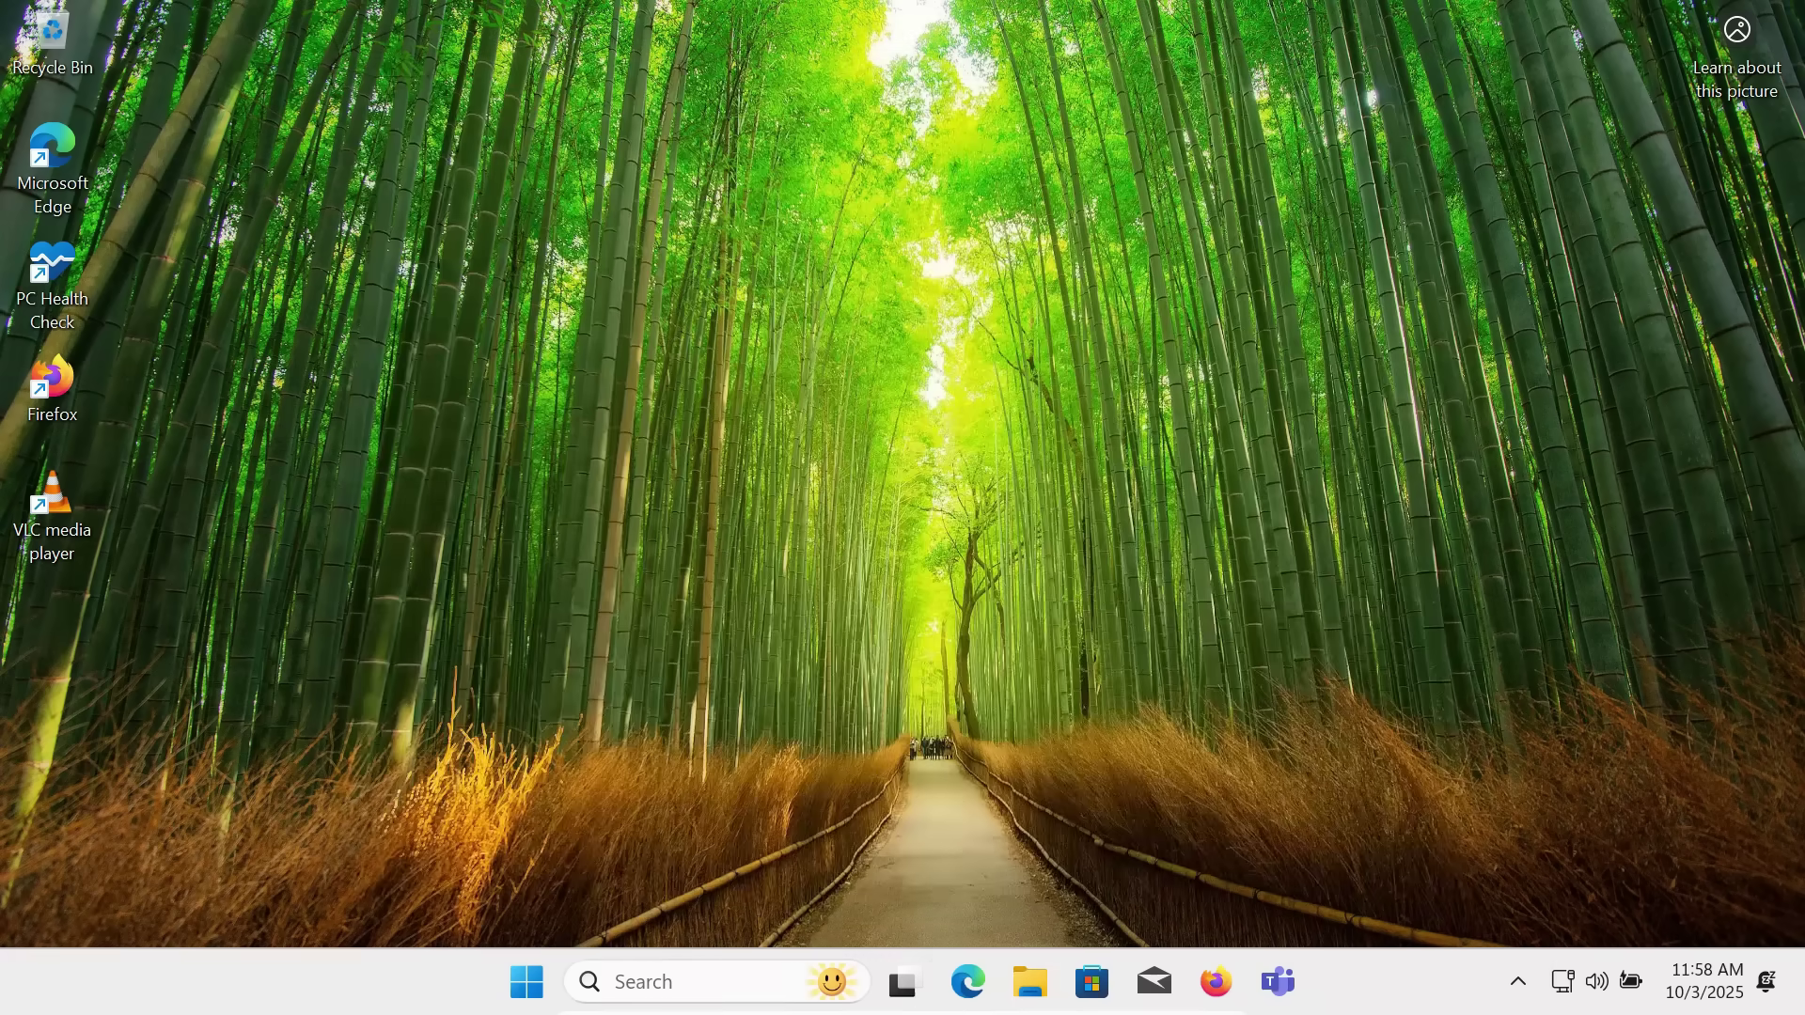
Step: Open the System About page in Settings and copy the processor name from Device specifications
{"action": "key", "text": "super"}
{"action": "key", "text": "super+i"}
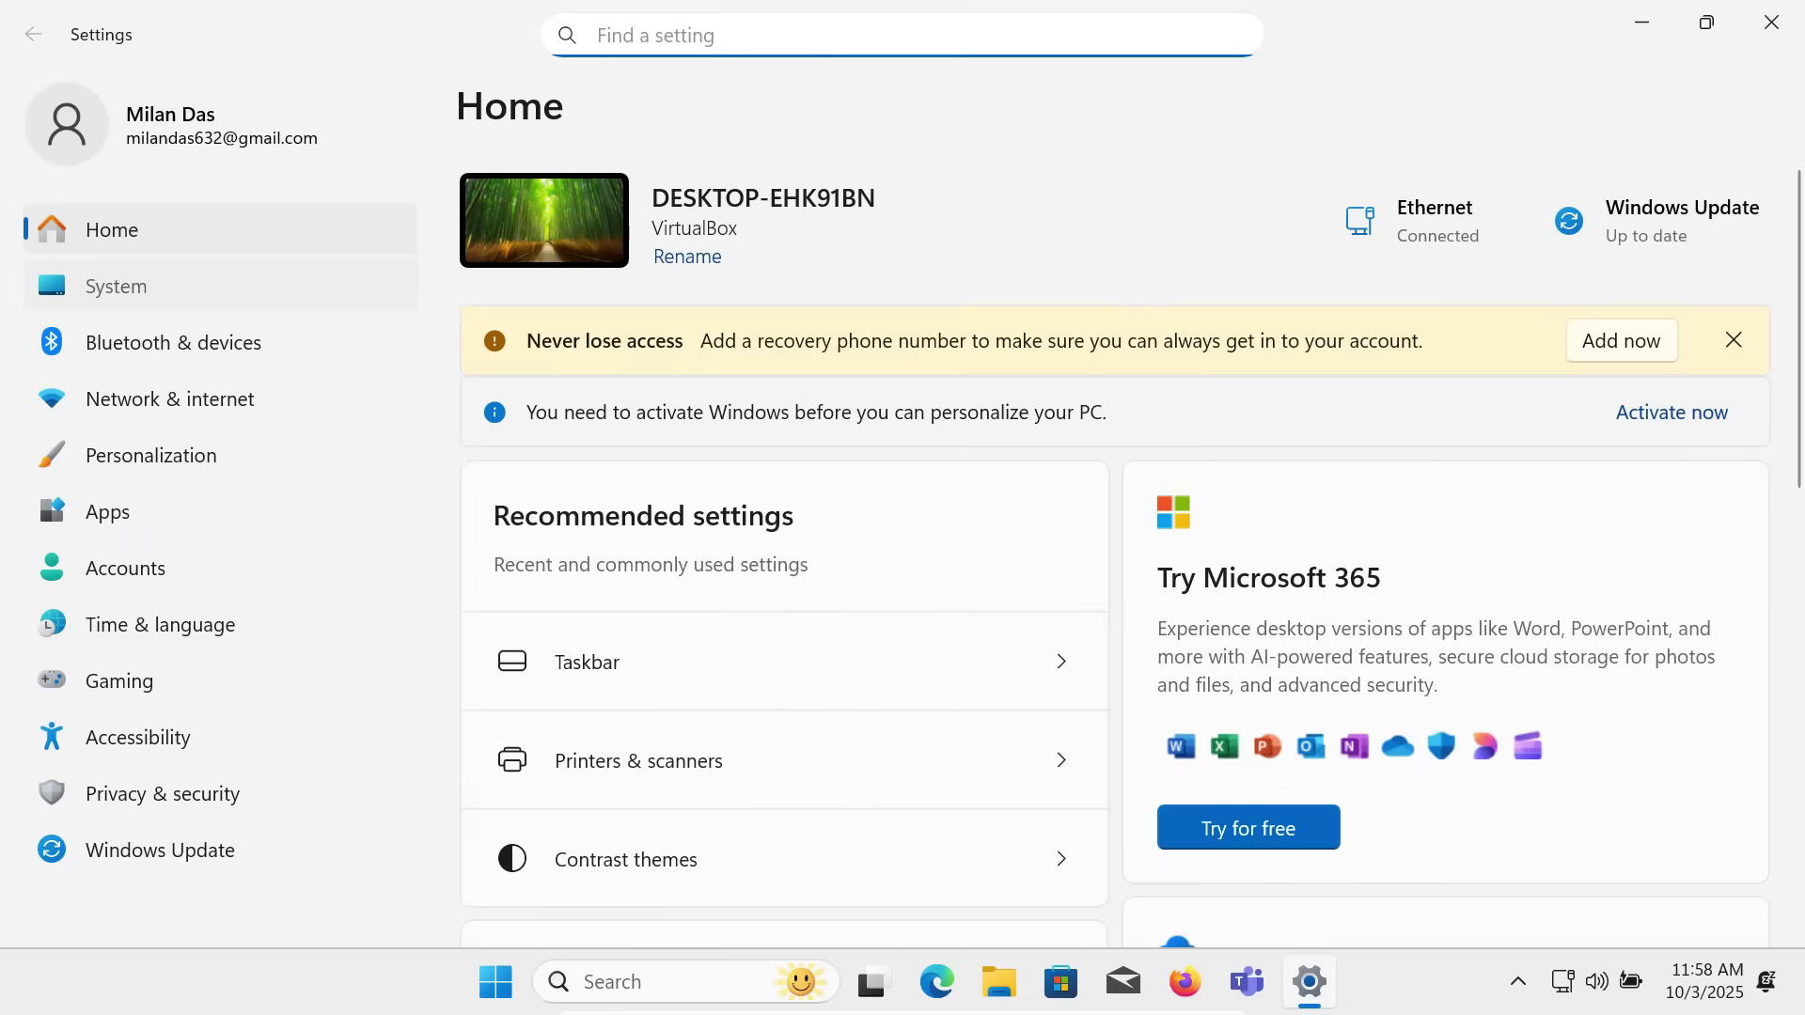
{"action": "left_click", "coordinate": [116, 285]}
{"action": "scroll", "coordinate": [1114, 541], "scroll_direction": "down", "scroll_amount": 8}
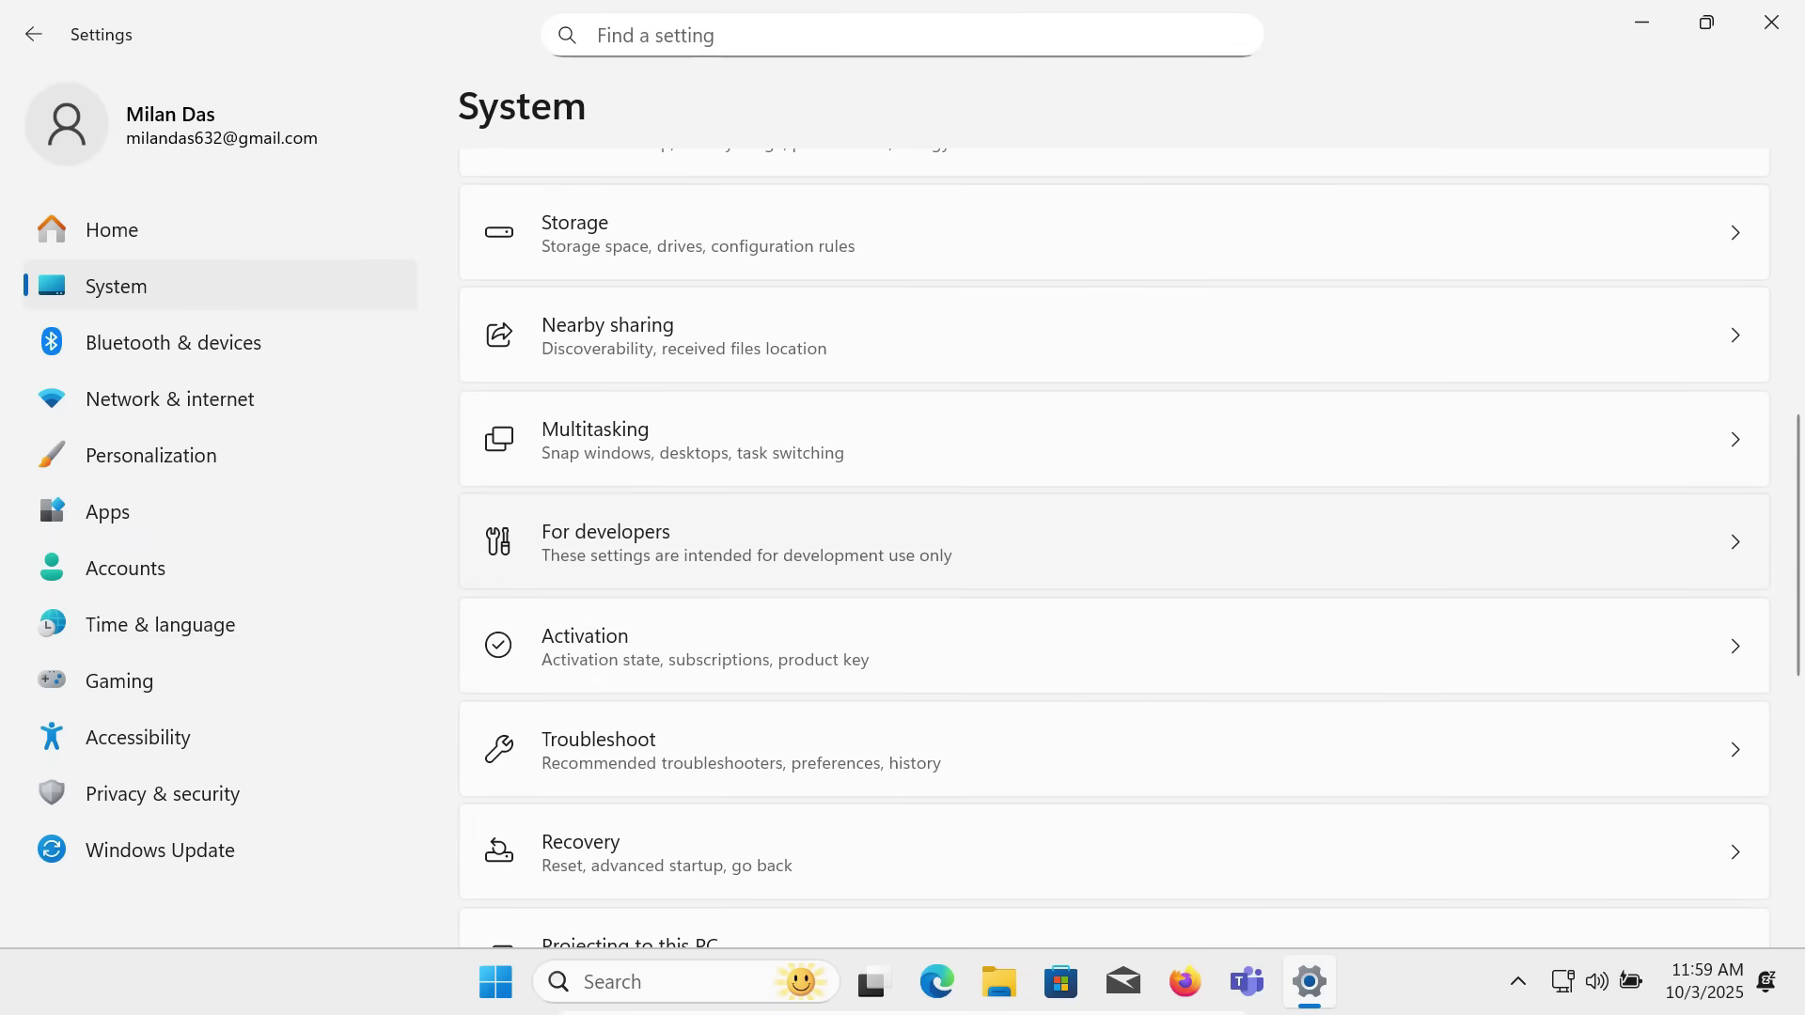
{"action": "scroll", "coordinate": [1114, 542], "scroll_direction": "down", "scroll_amount": 7}
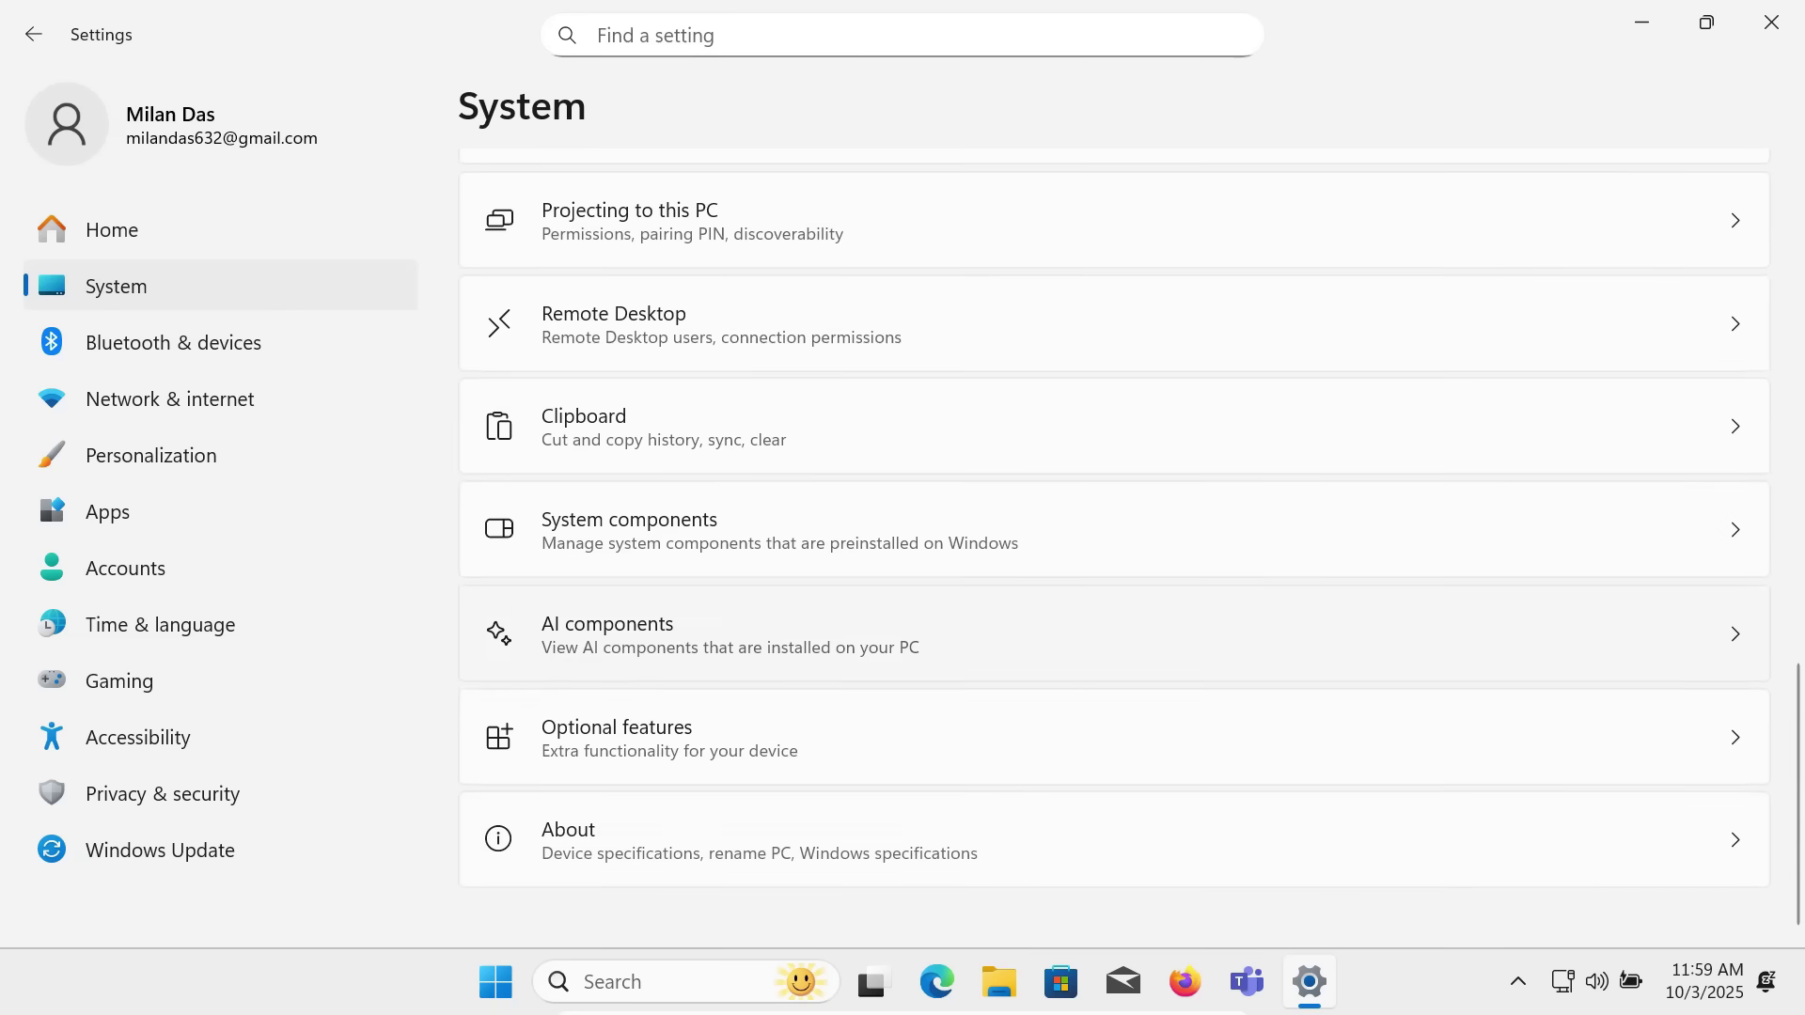
{"action": "left_click", "coordinate": [705, 840]}
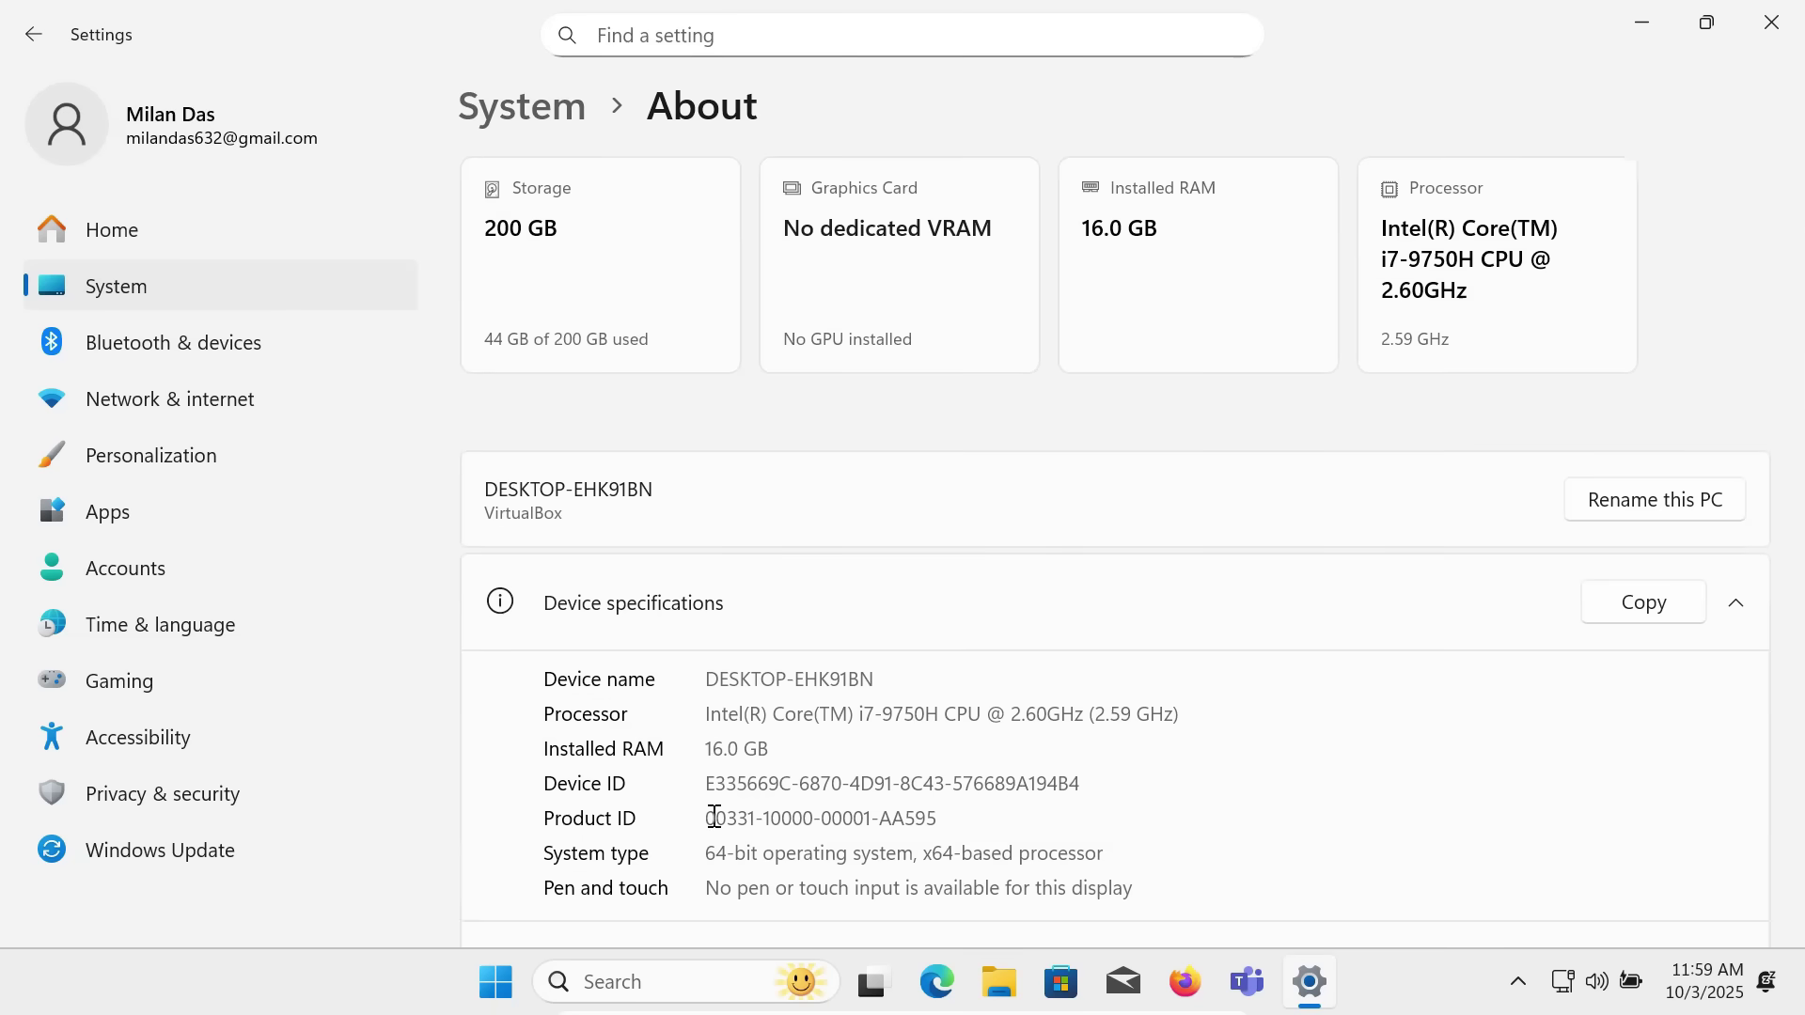
{"action": "left_click_drag", "start_coordinate": [705, 715], "coordinate": [1083, 714]}
{"action": "key", "text": "ctrl+c"}
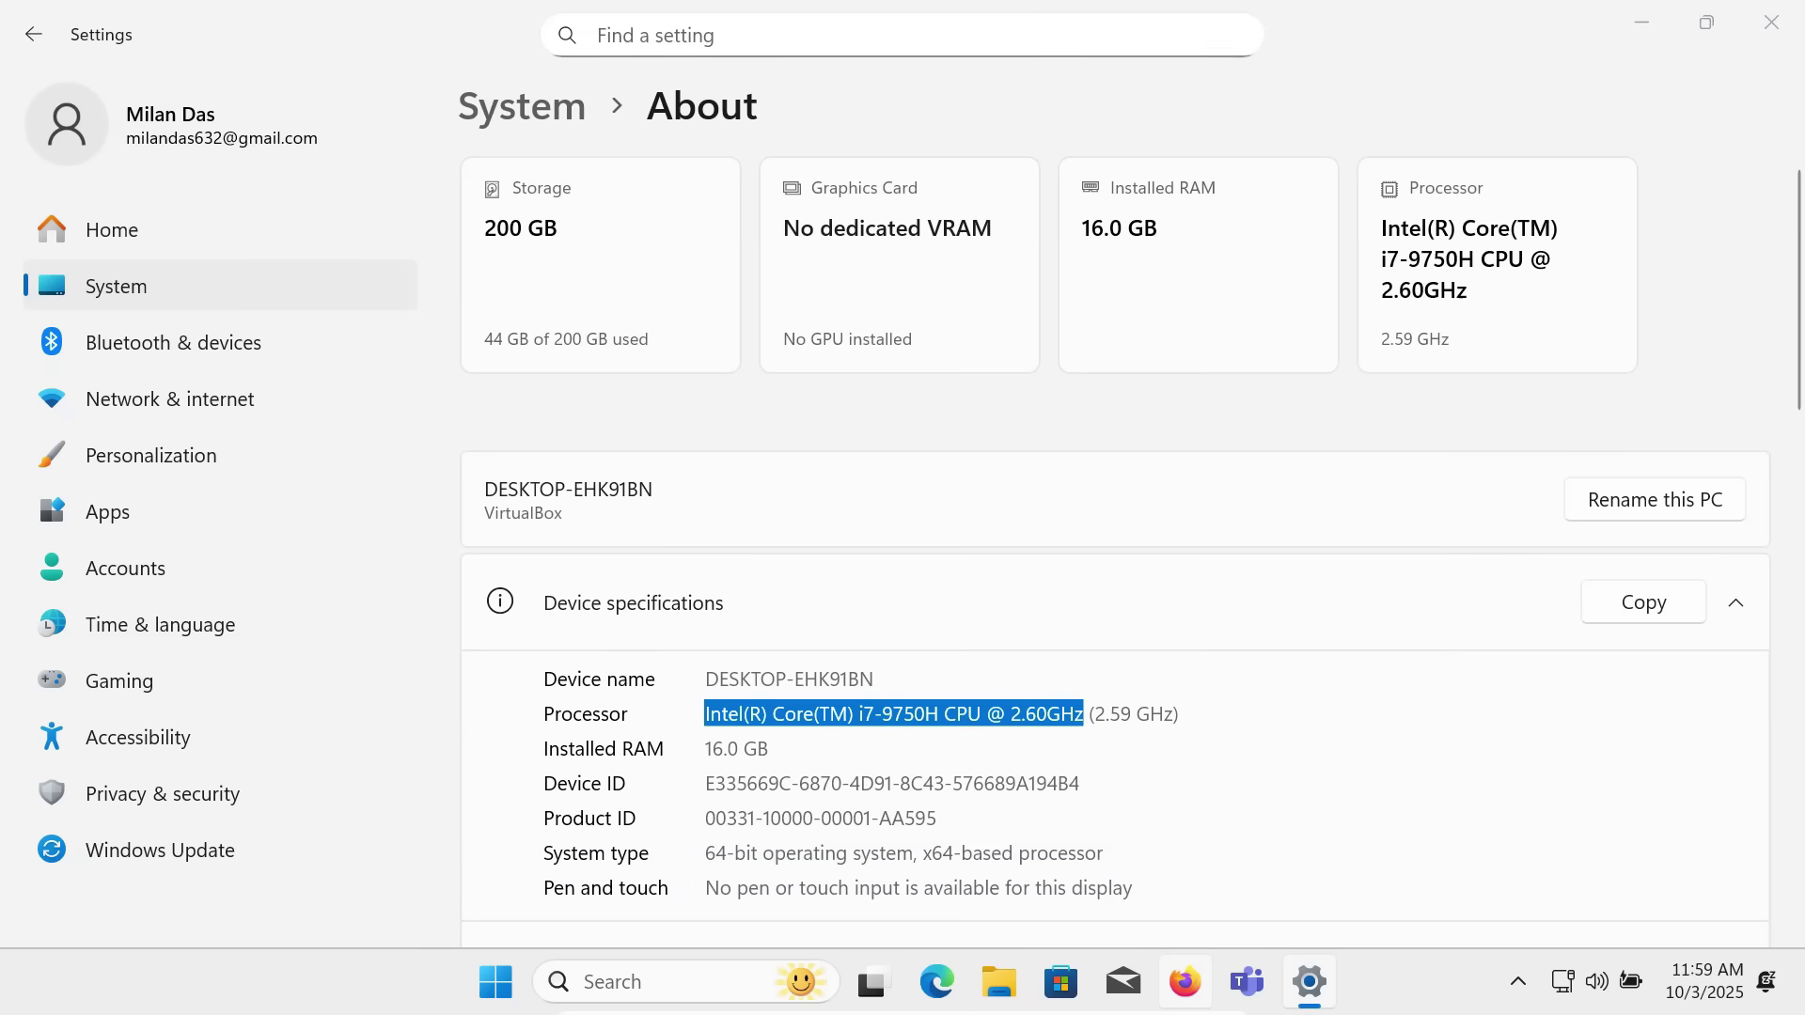
Step: Switch to Firefox, search for the copied processor name plus "SSE4.2 support", and open Intel's i7-9750H processor page
{"action": "left_click", "coordinate": [1184, 981]}
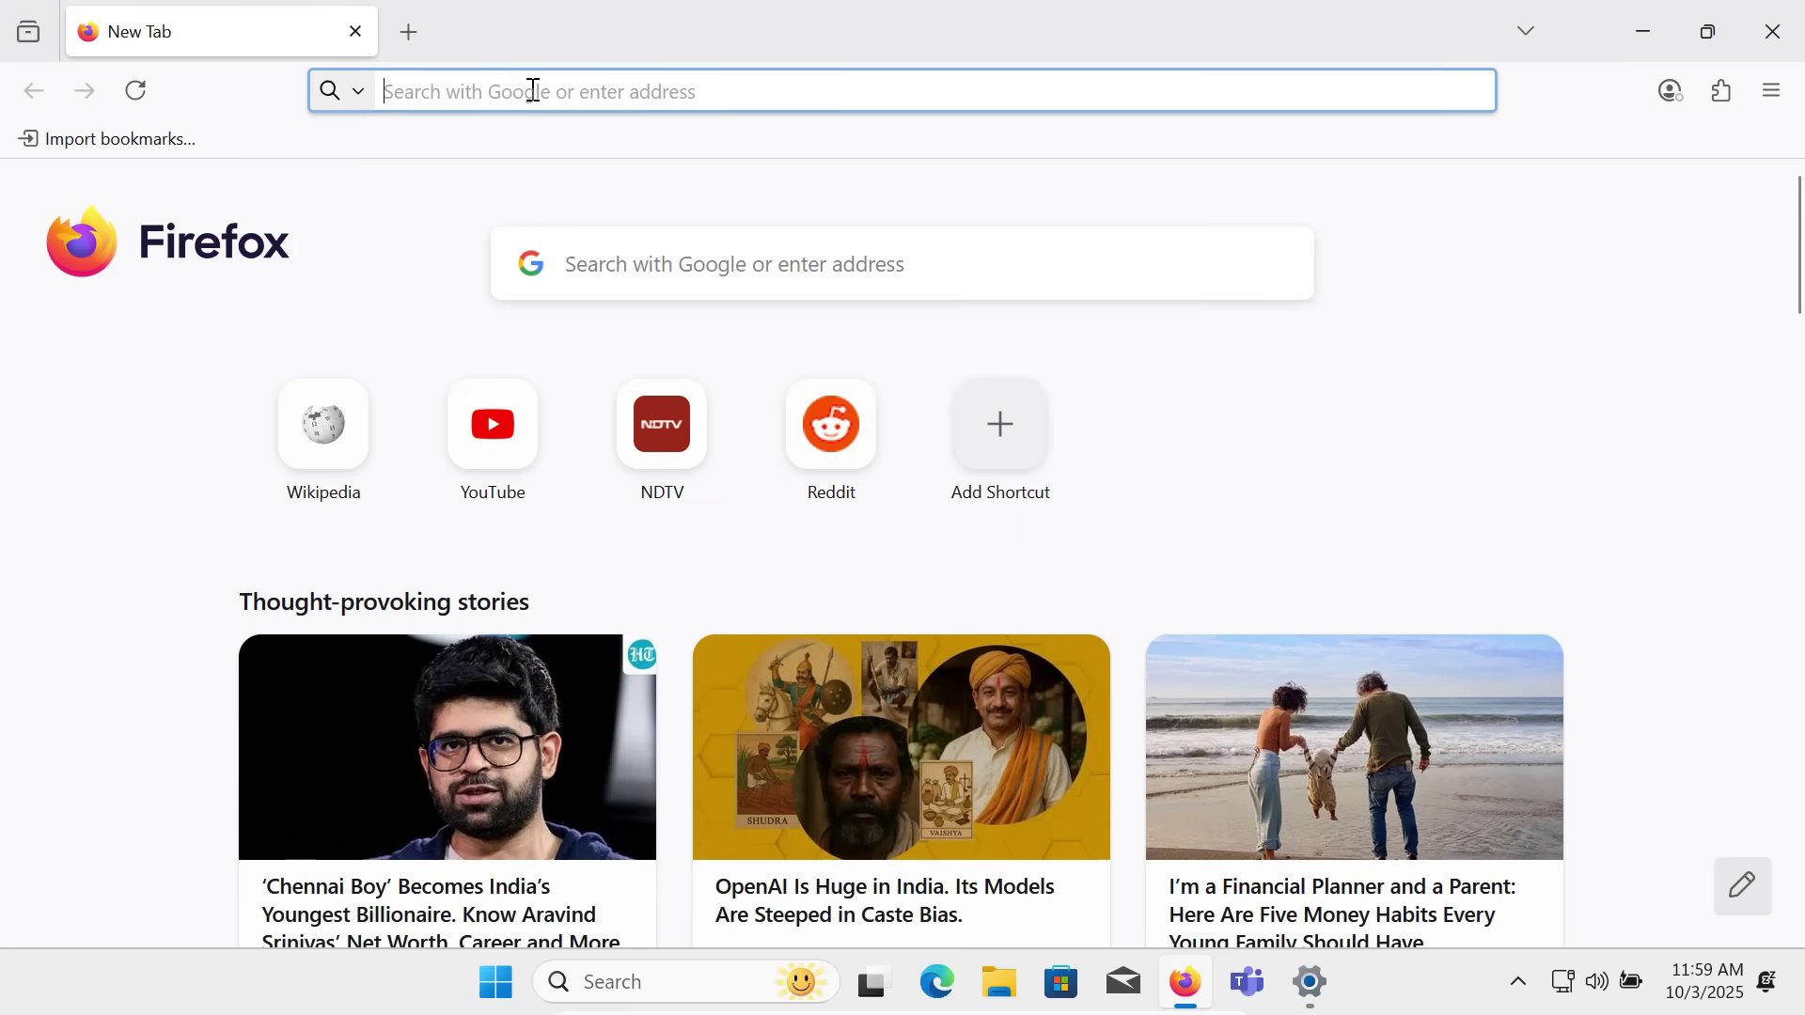
{"action": "key", "text": "ctrl+v"}
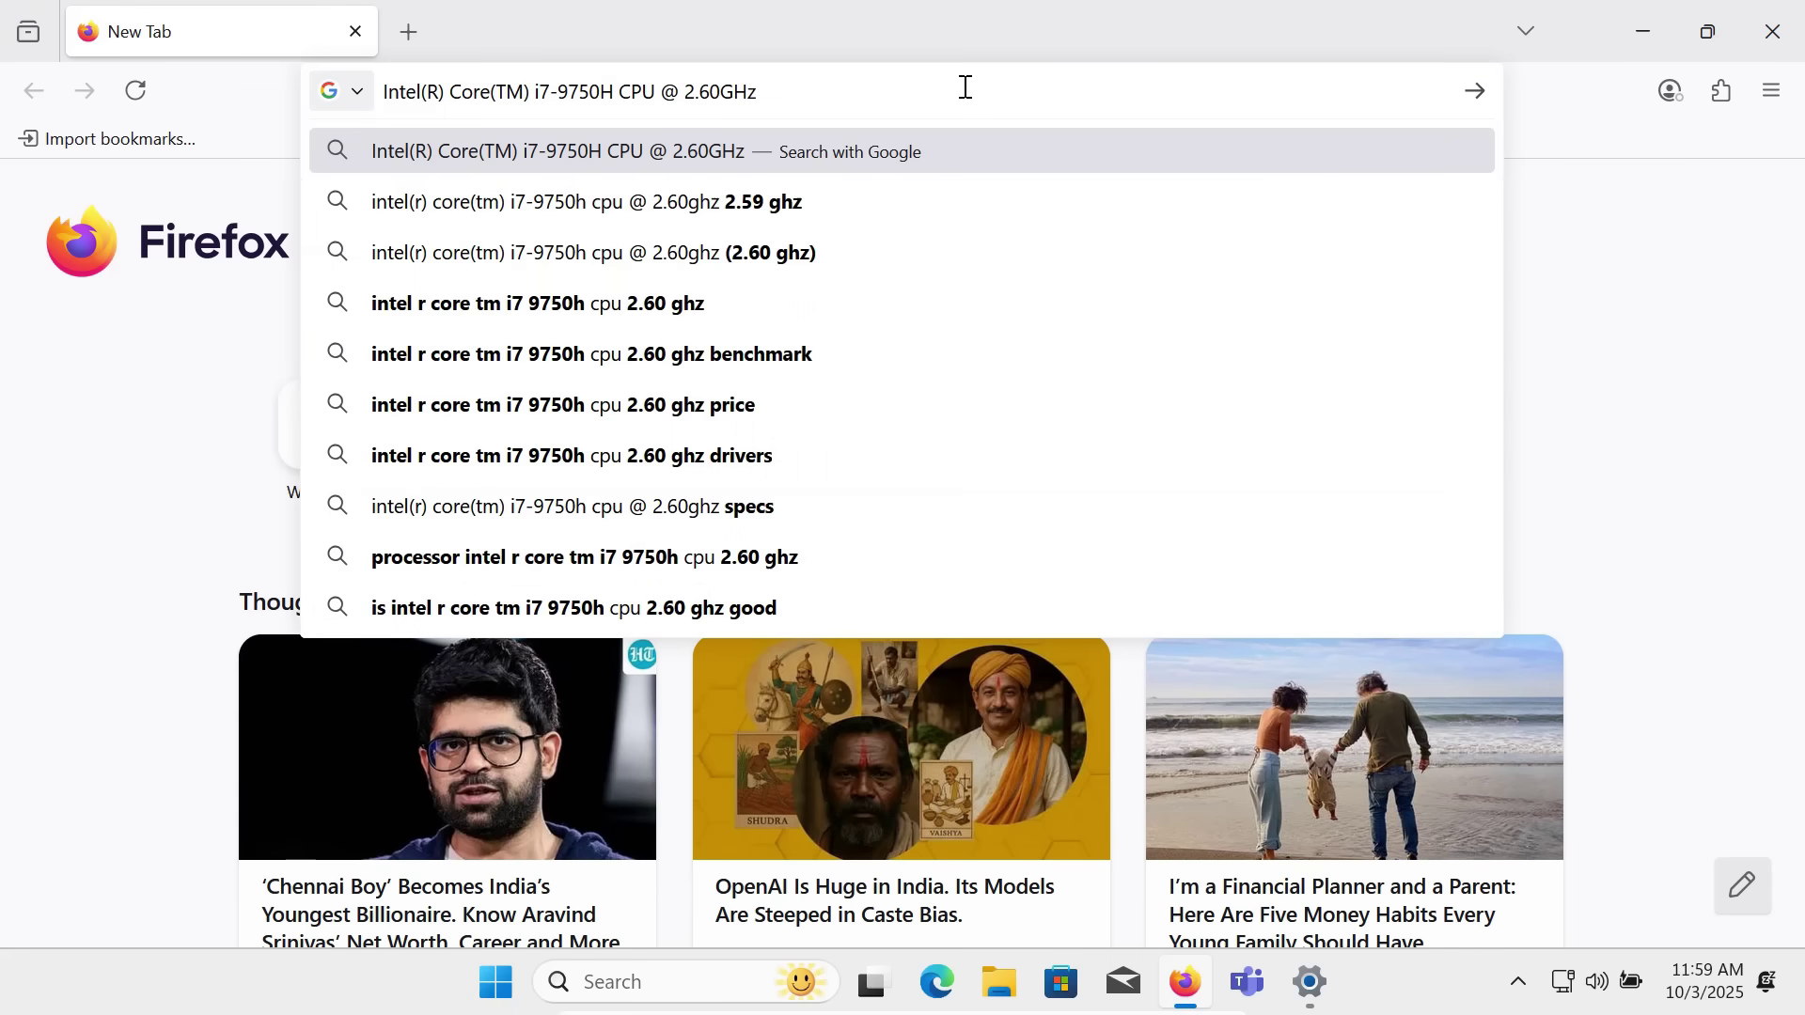
{"action": "type", "text": "SSE4"}
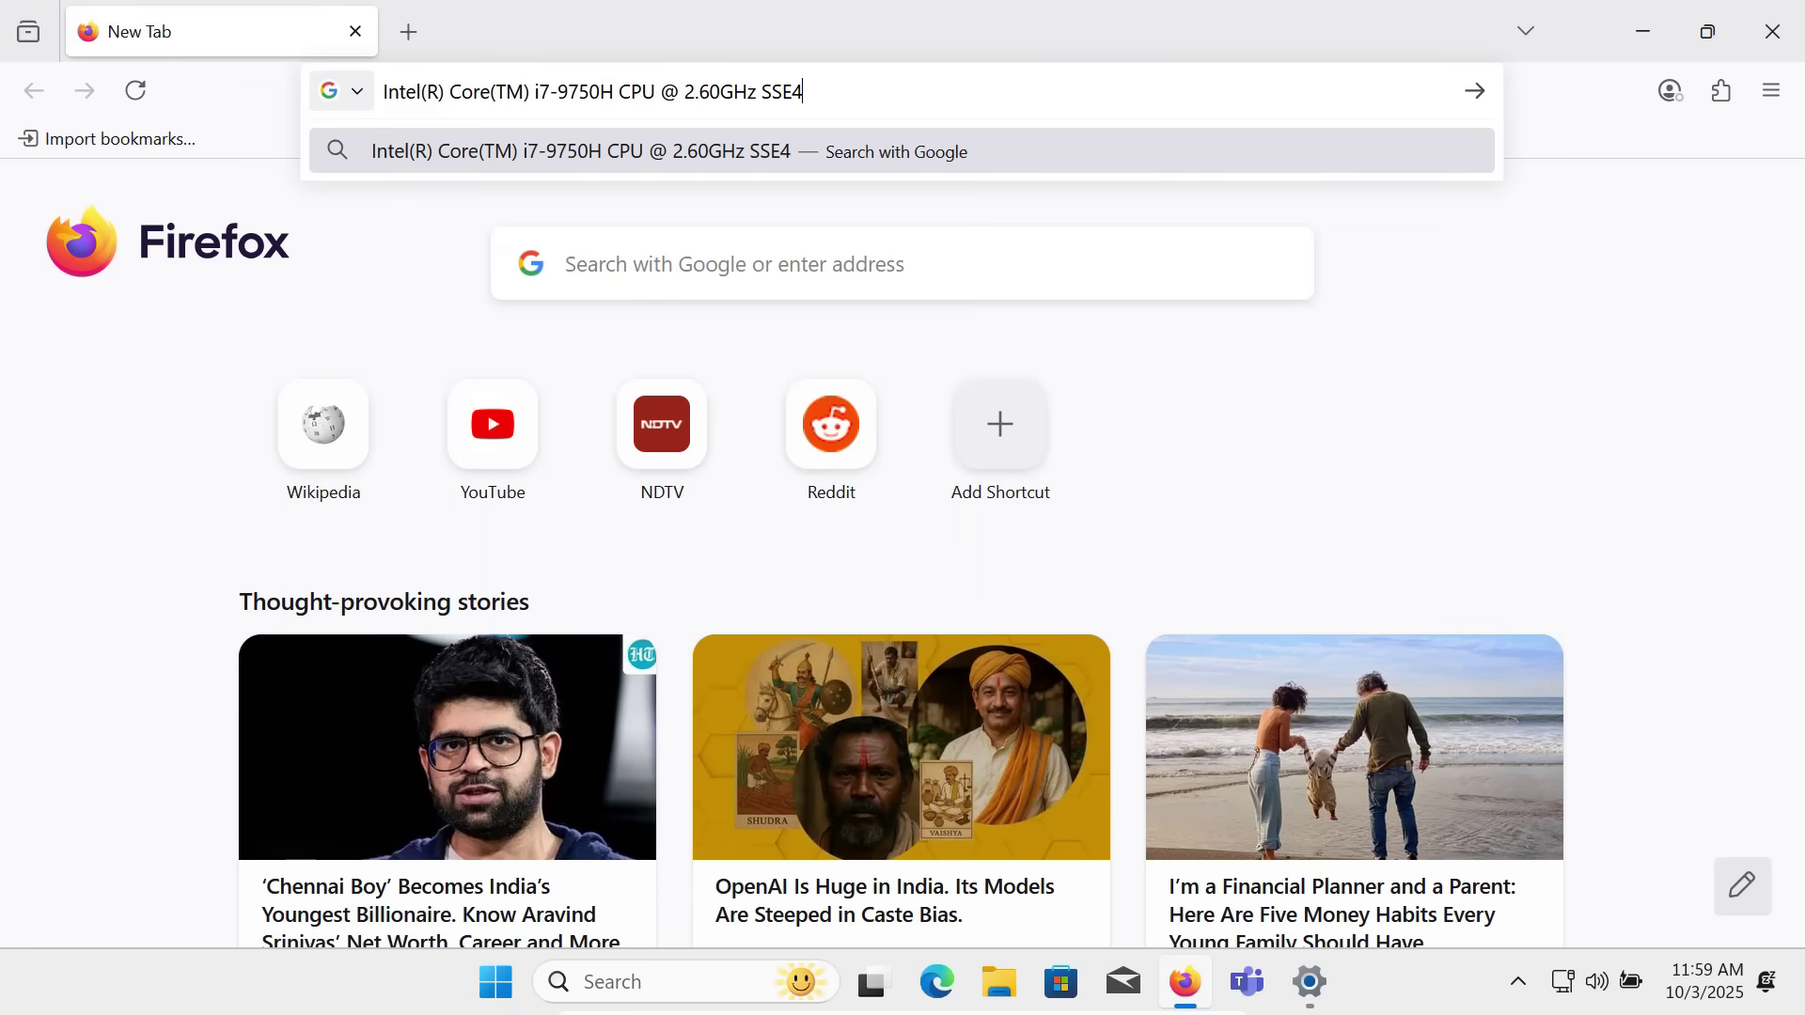
{"action": "type", "text": ".2 support"}
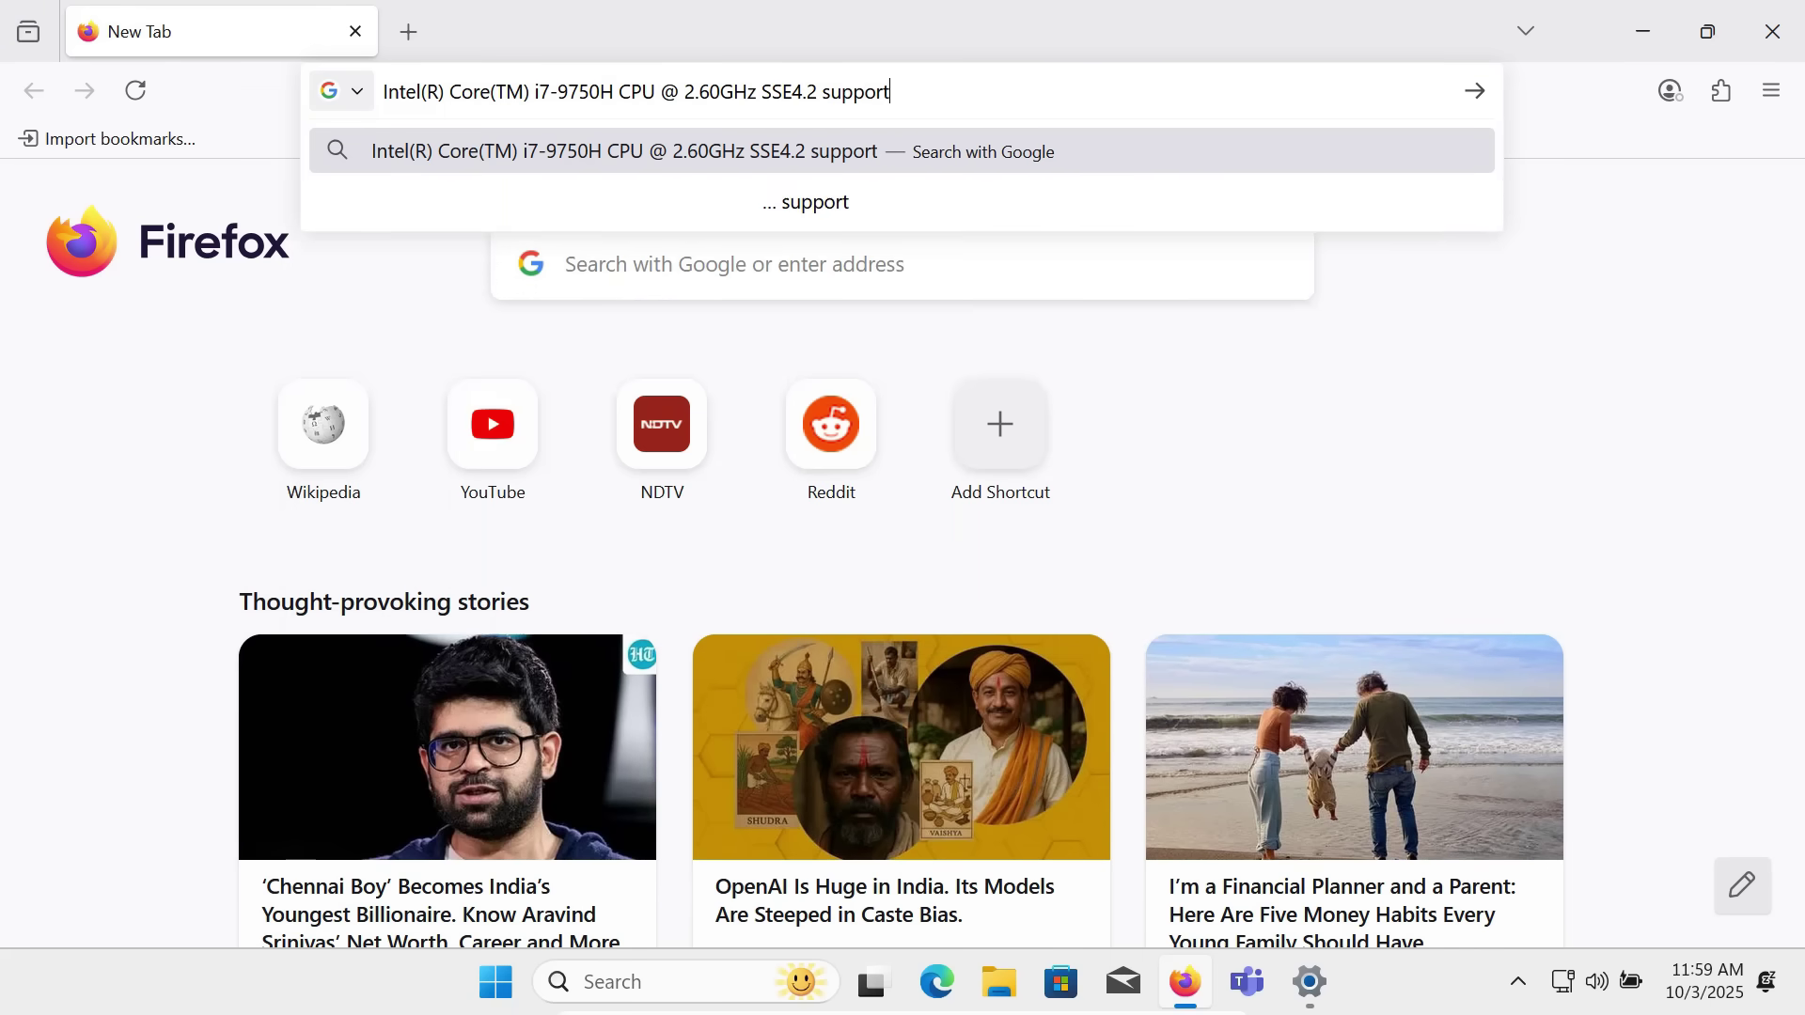
{"action": "key", "text": "Return"}
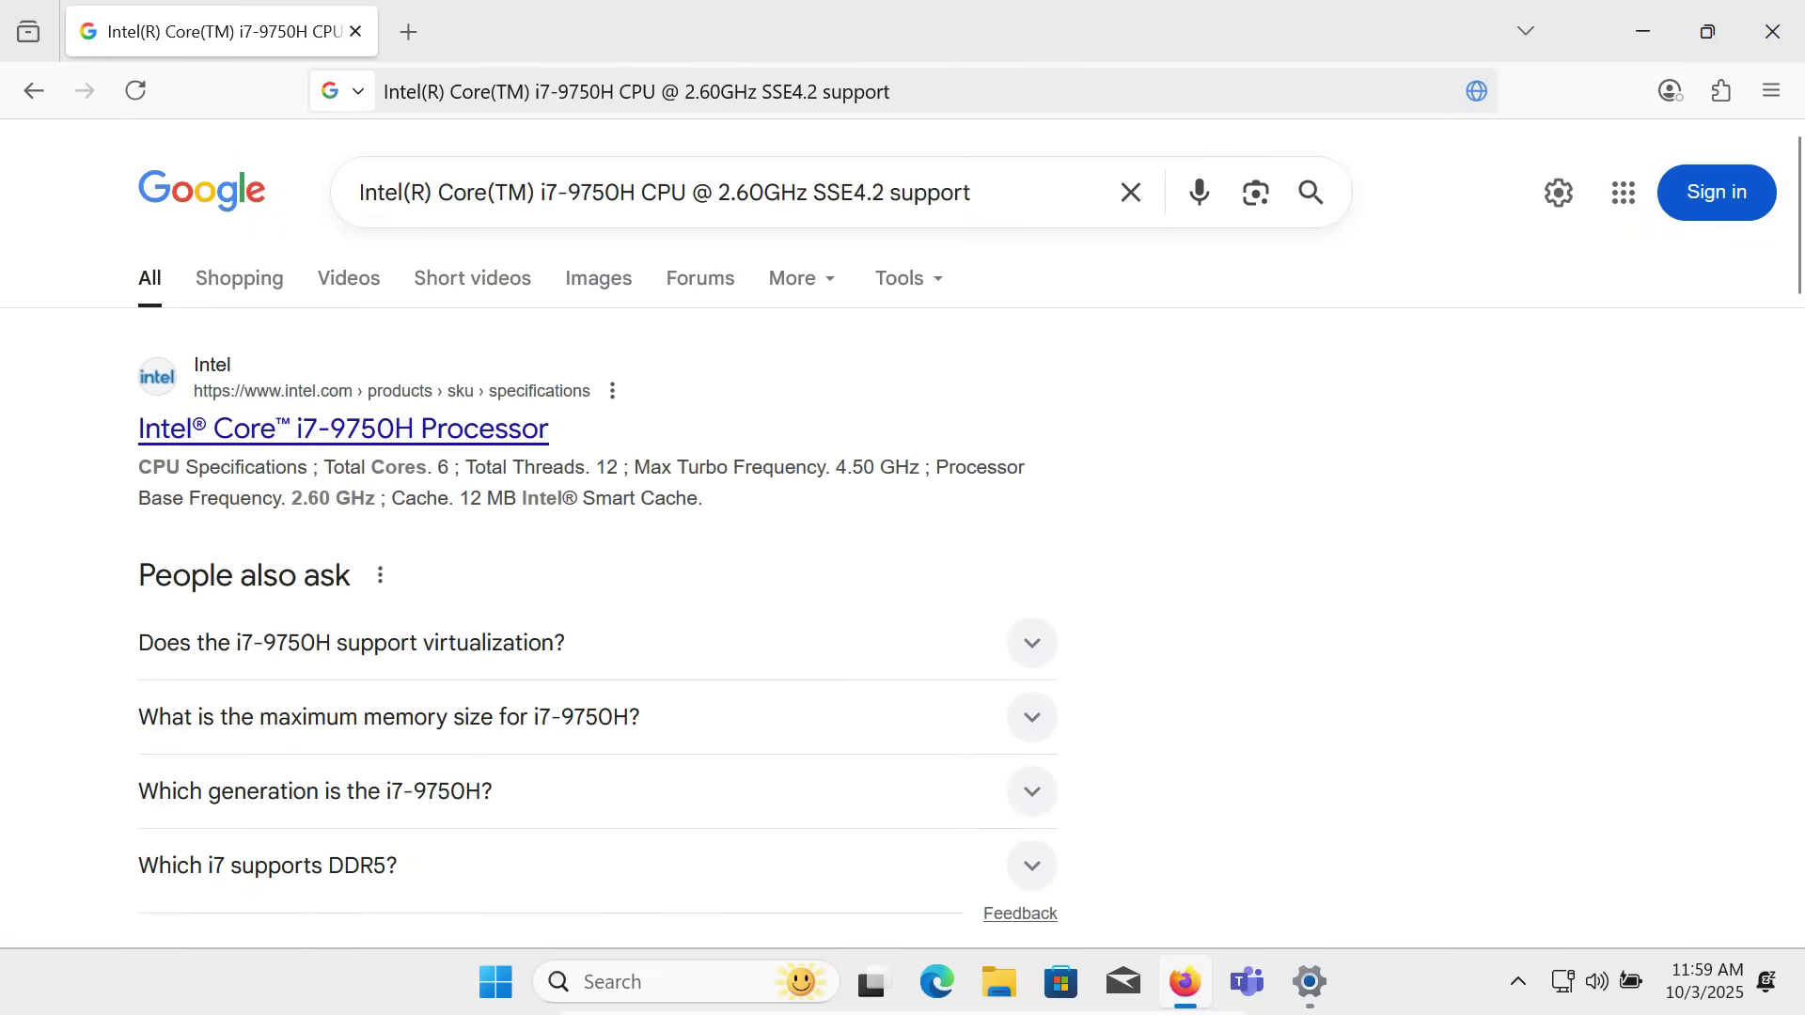
{"action": "left_click", "coordinate": [344, 429]}
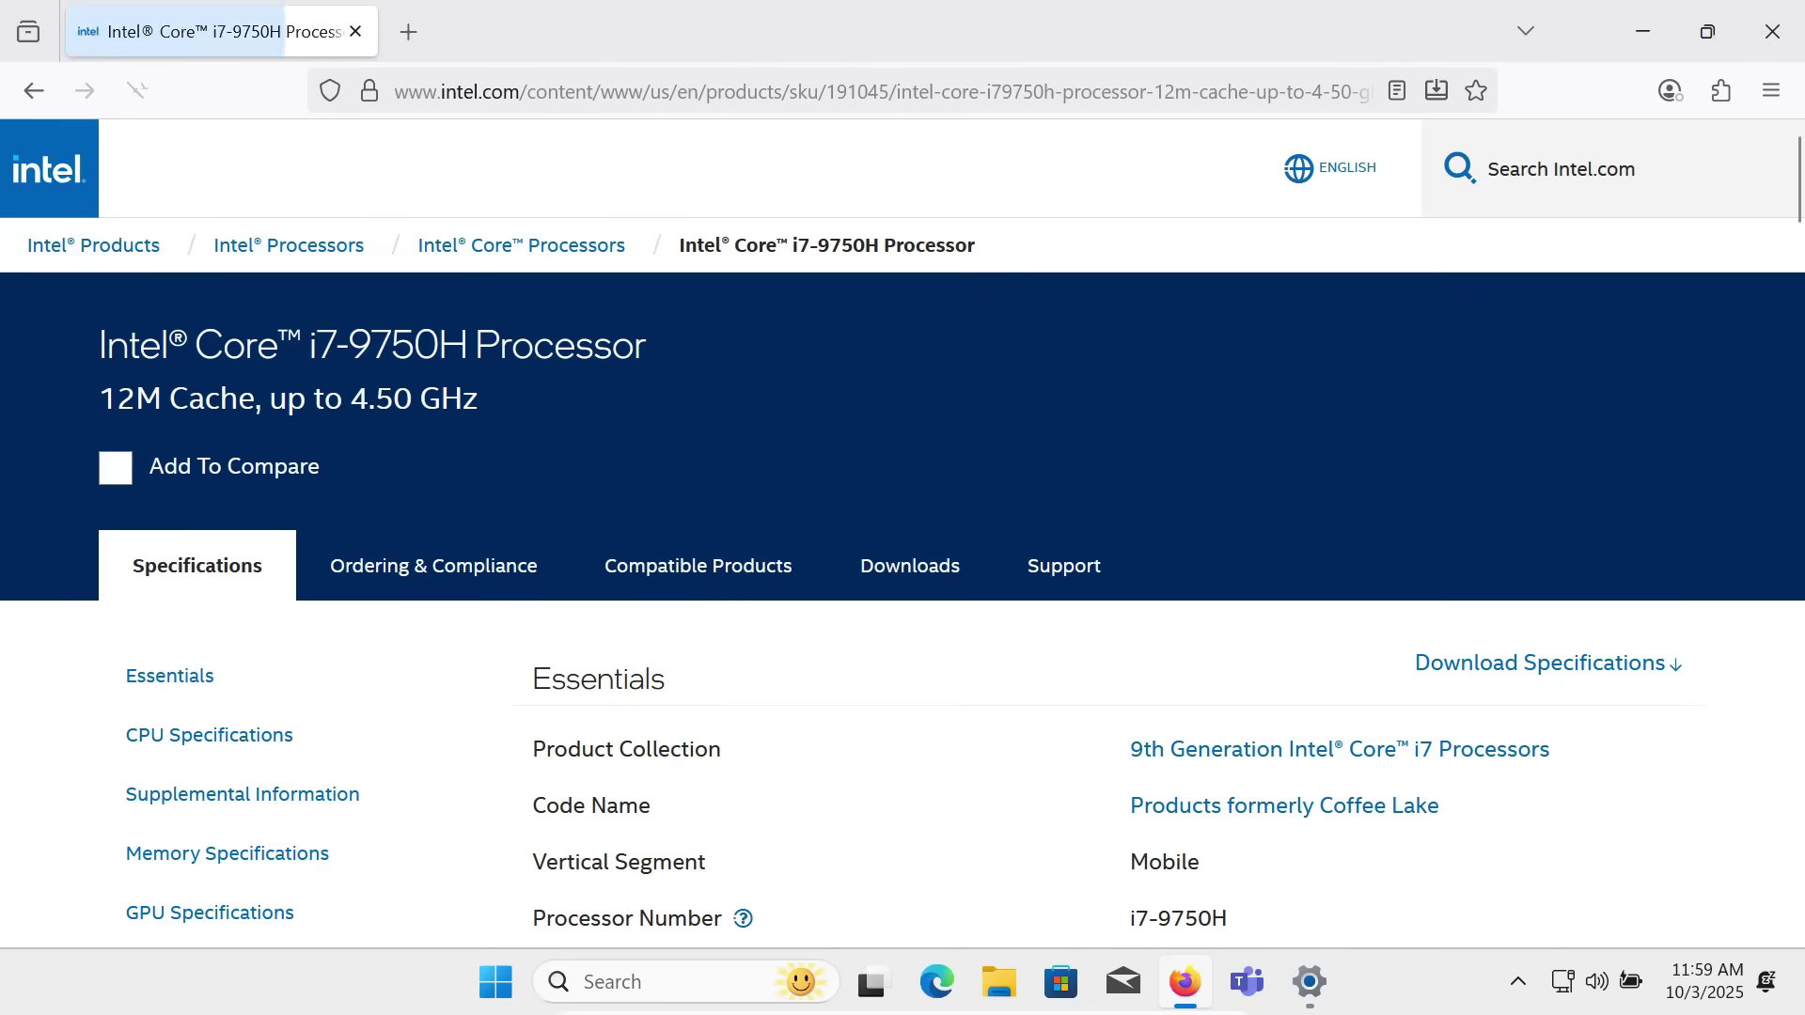
Step: Check the Instruction Set Extensions under Advanced Technologies on the Intel page, and close Firefox and Settings
{"action": "scroll", "coordinate": [903, 564], "scroll_direction": "down", "scroll_amount": 20}
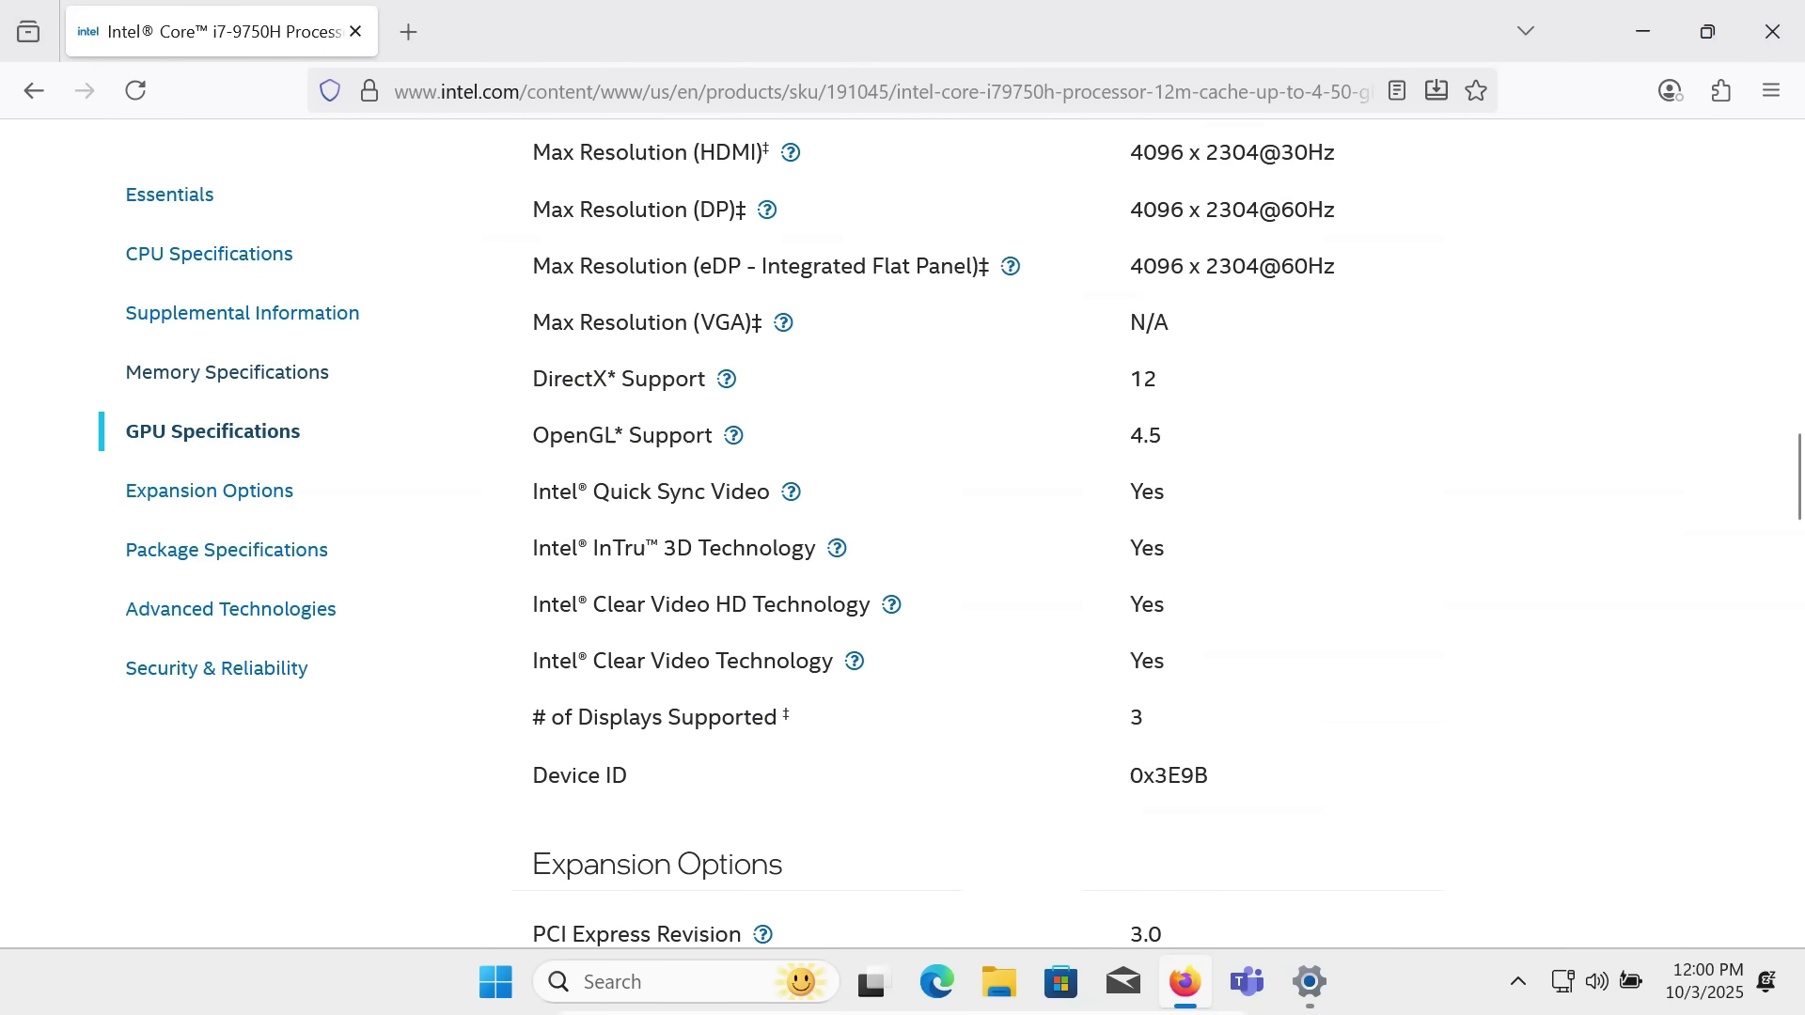
{"action": "scroll", "coordinate": [902, 564], "scroll_direction": "down", "scroll_amount": 15}
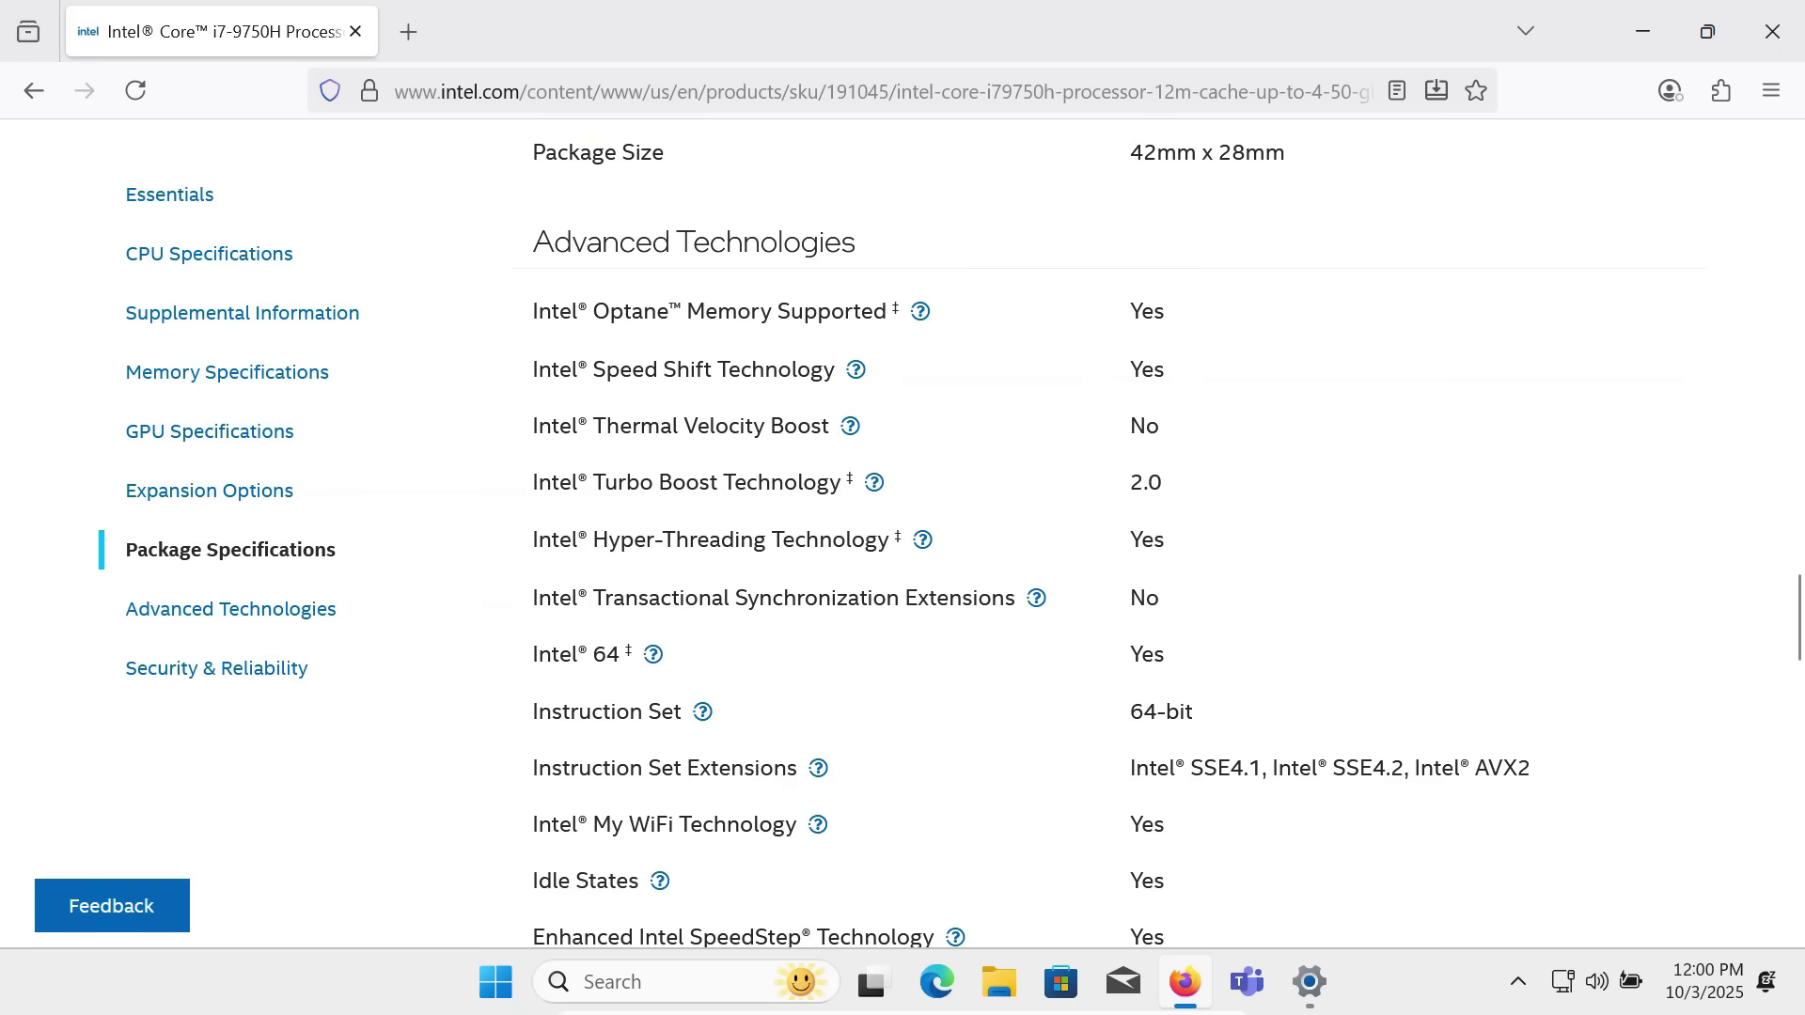
{"action": "left_click_drag", "start_coordinate": [533, 771], "coordinate": [799, 770]}
{"action": "left_click", "coordinate": [799, 770]}
{"action": "left_click_drag", "start_coordinate": [1130, 768], "coordinate": [1532, 771]}
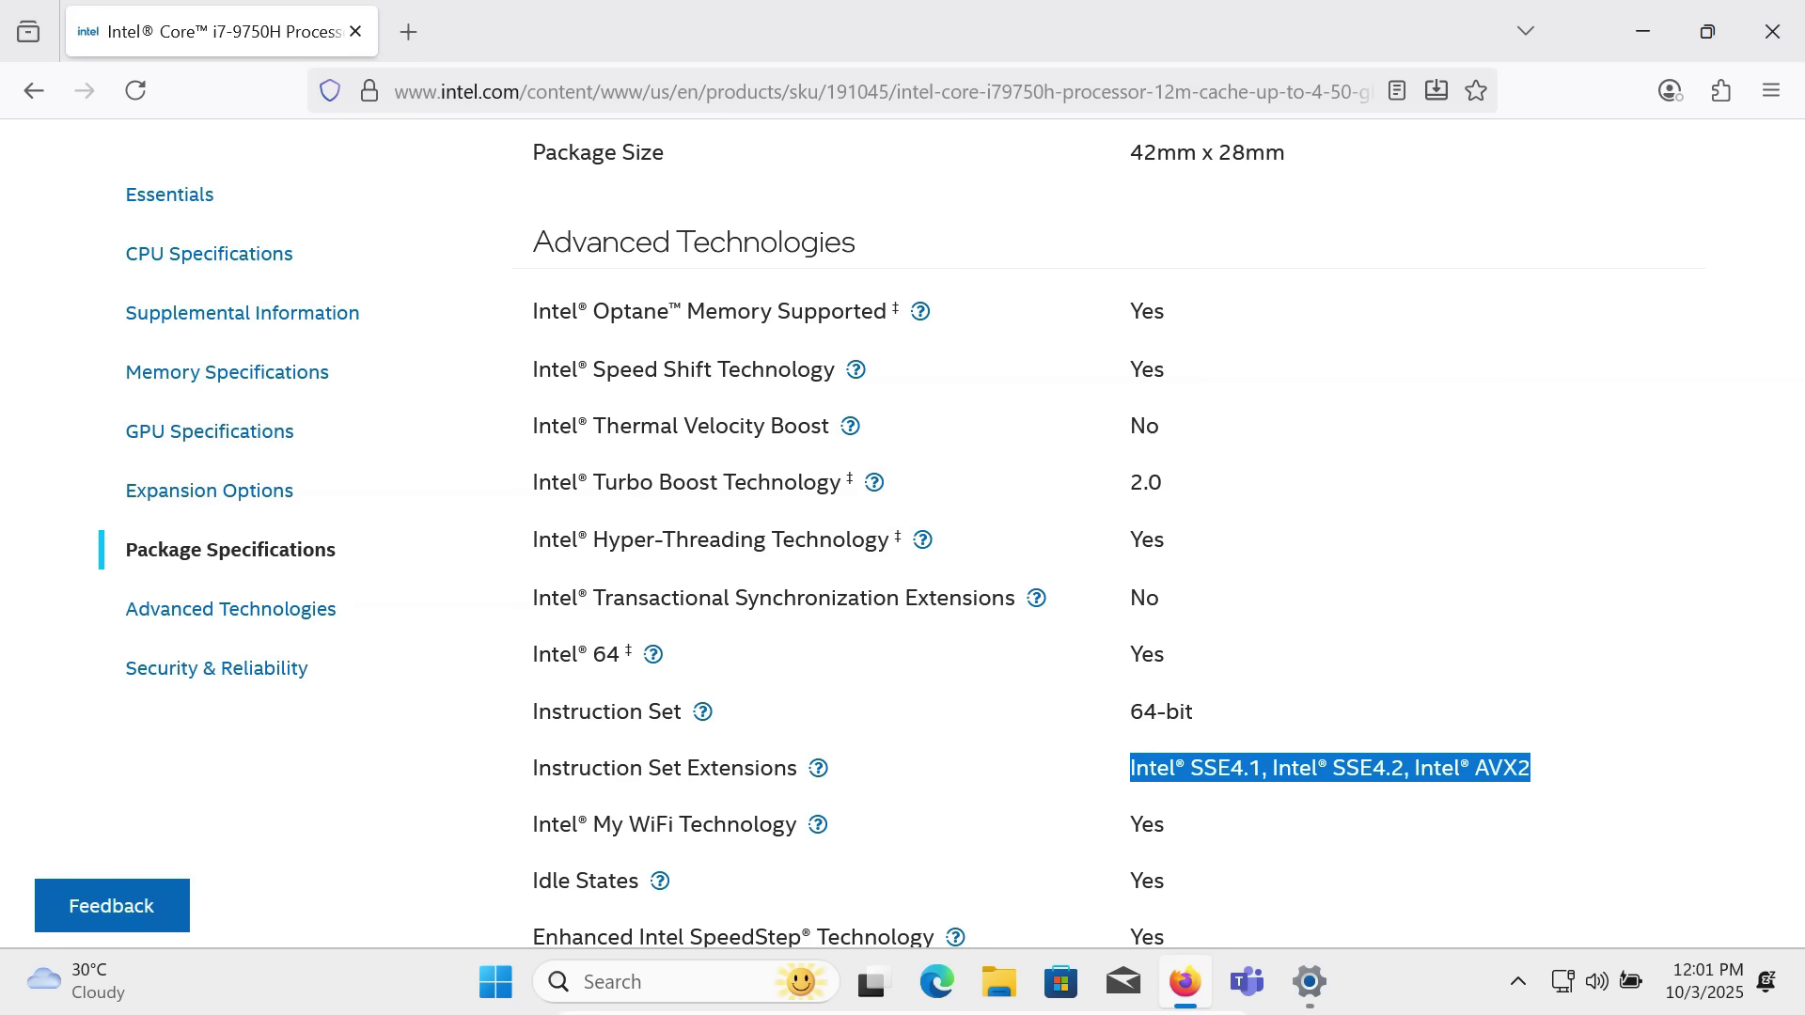
{"action": "left_click", "coordinate": [1772, 31]}
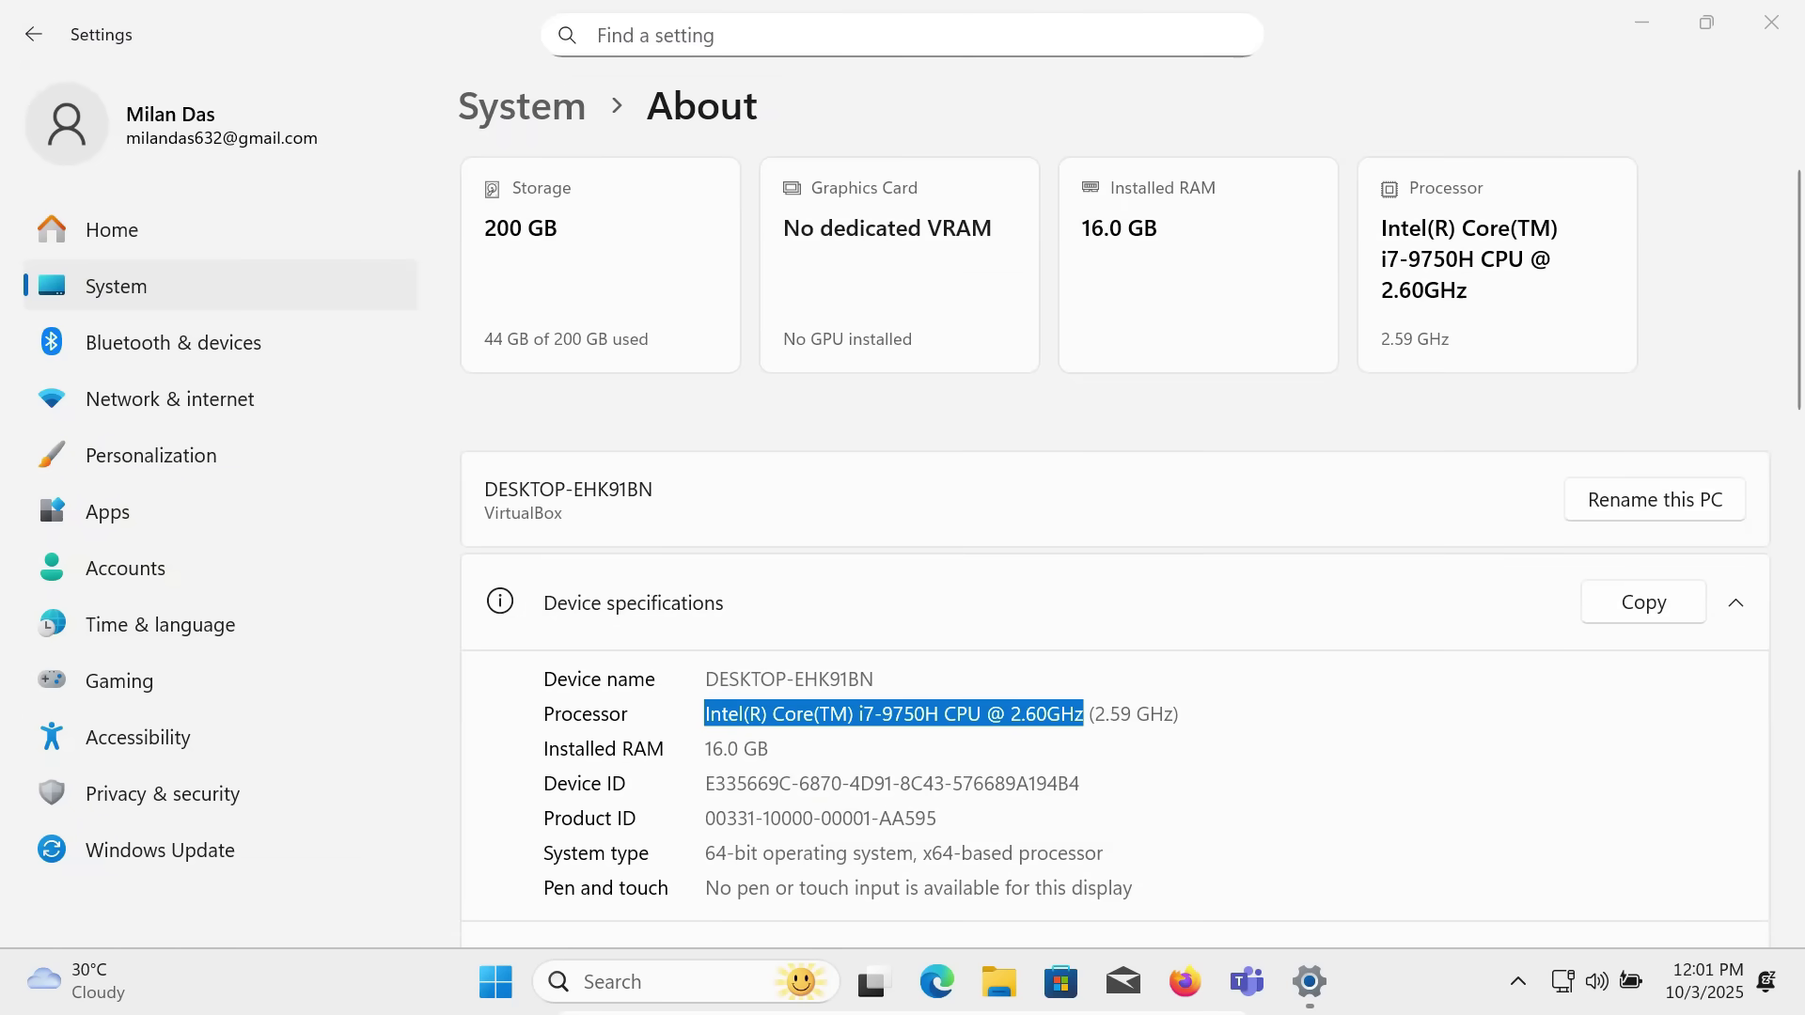
{"action": "left_click", "coordinate": [1771, 22]}
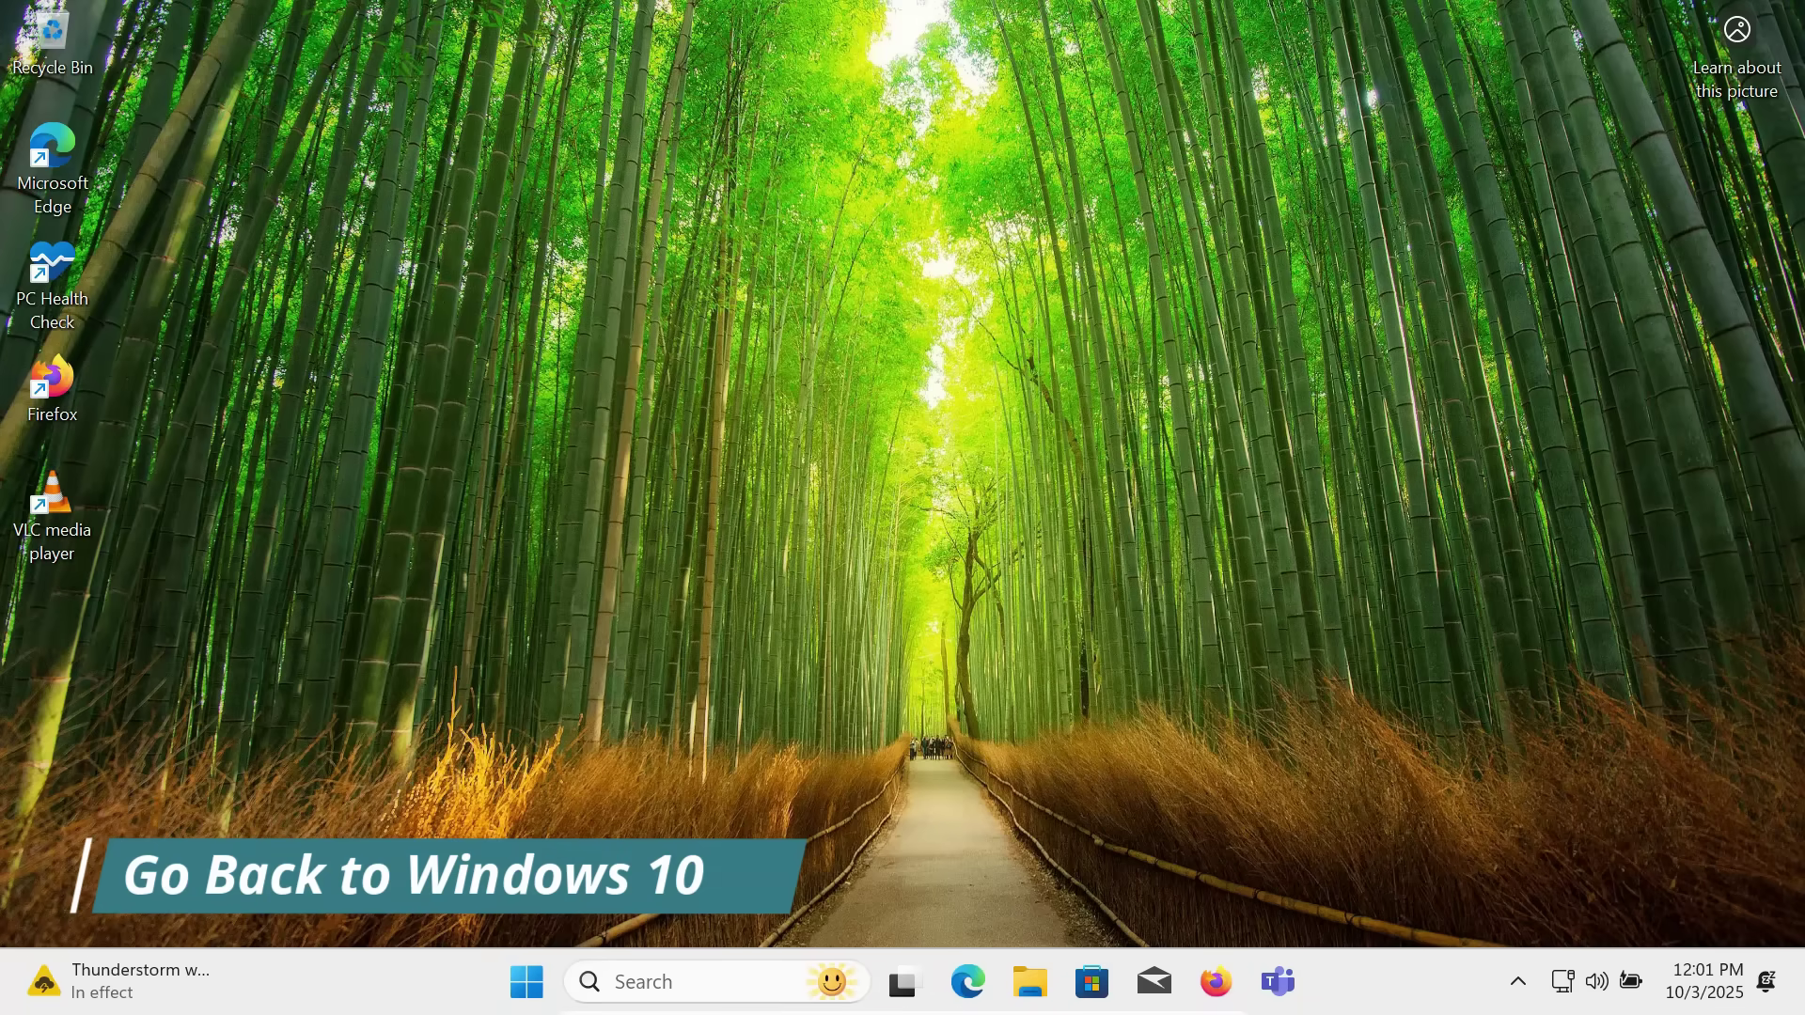
Step: Open the Recovery page in the System section of Settings
{"action": "key", "text": "super"}
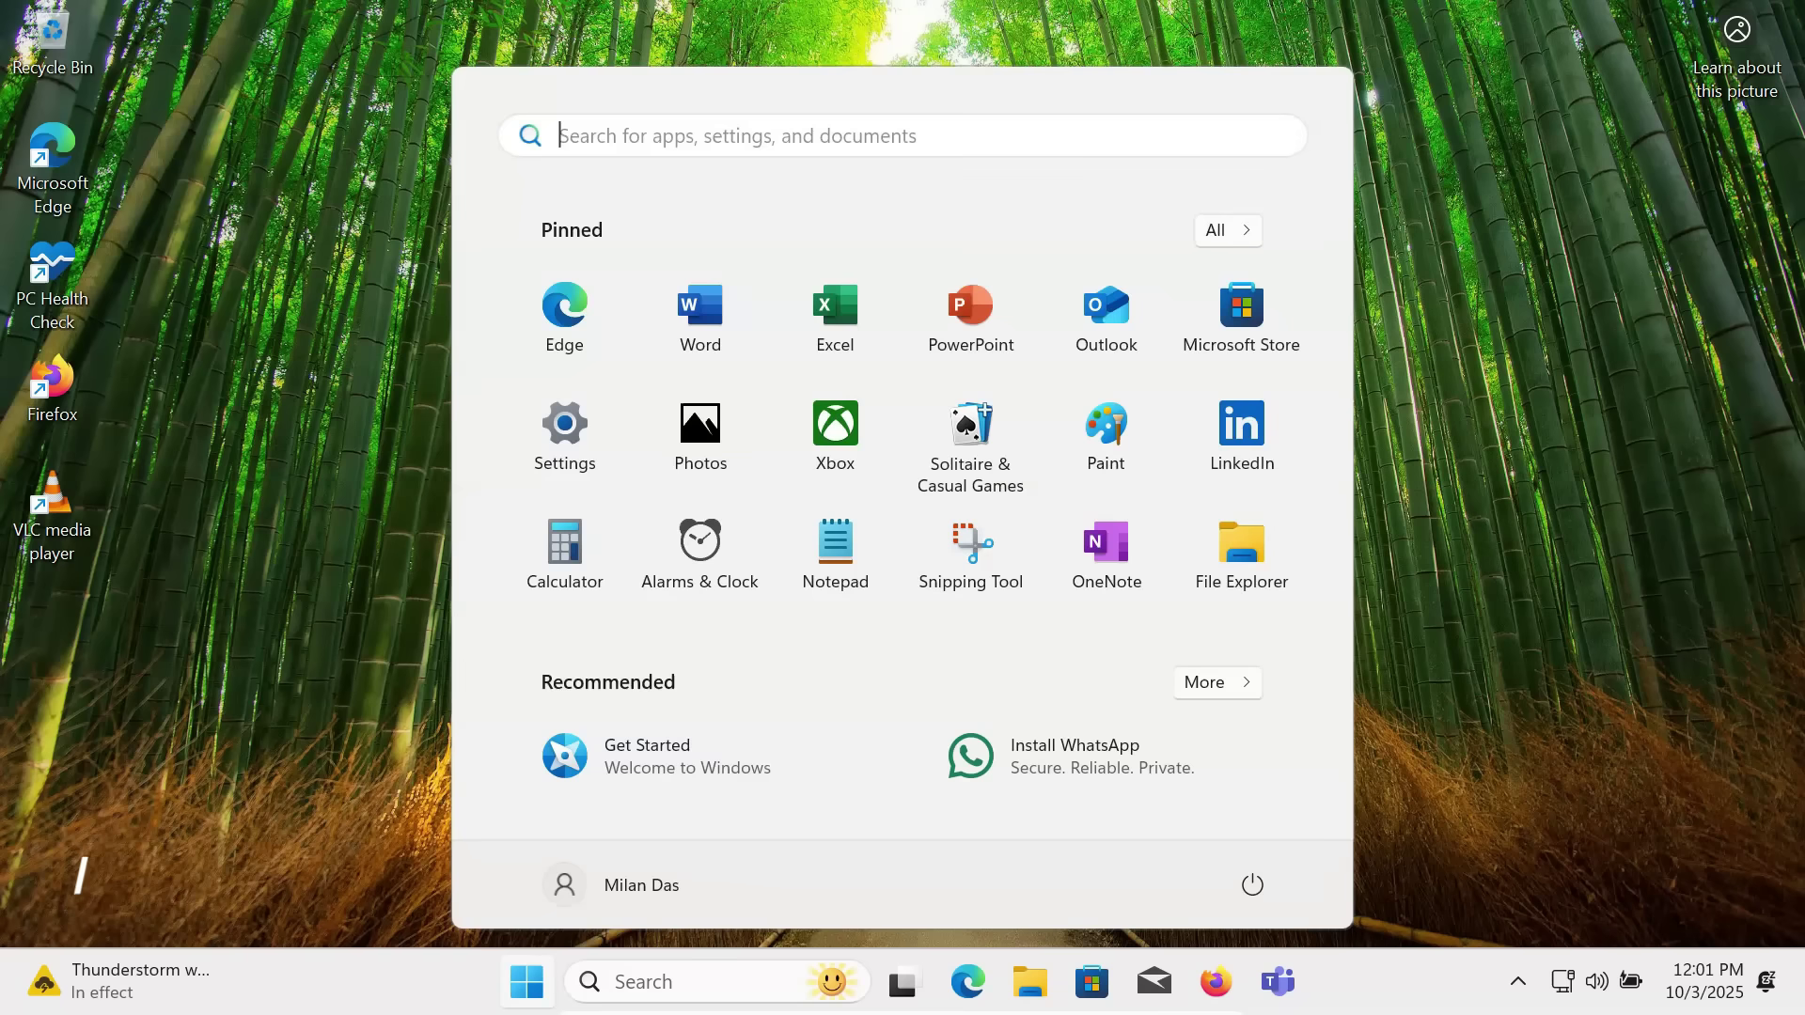
{"action": "left_click", "coordinate": [565, 438]}
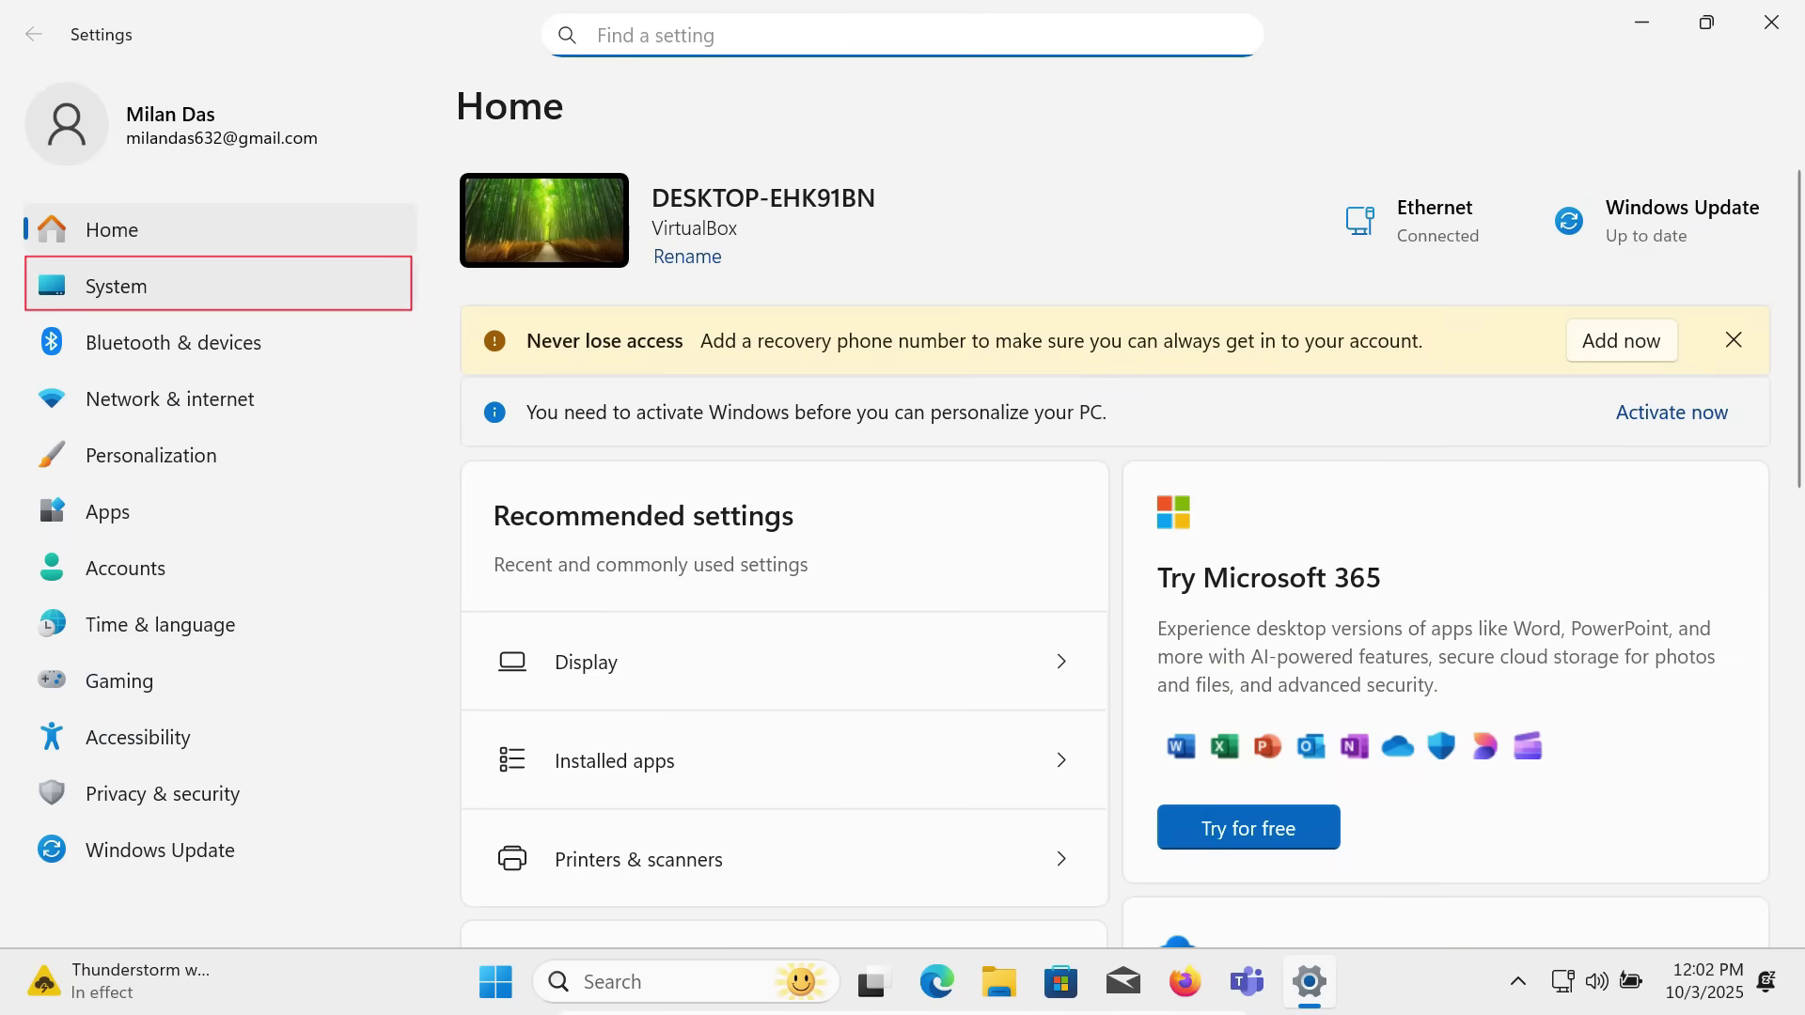
{"action": "left_click", "coordinate": [188, 286]}
{"action": "scroll", "coordinate": [1113, 545], "scroll_direction": "down", "scroll_amount": 5}
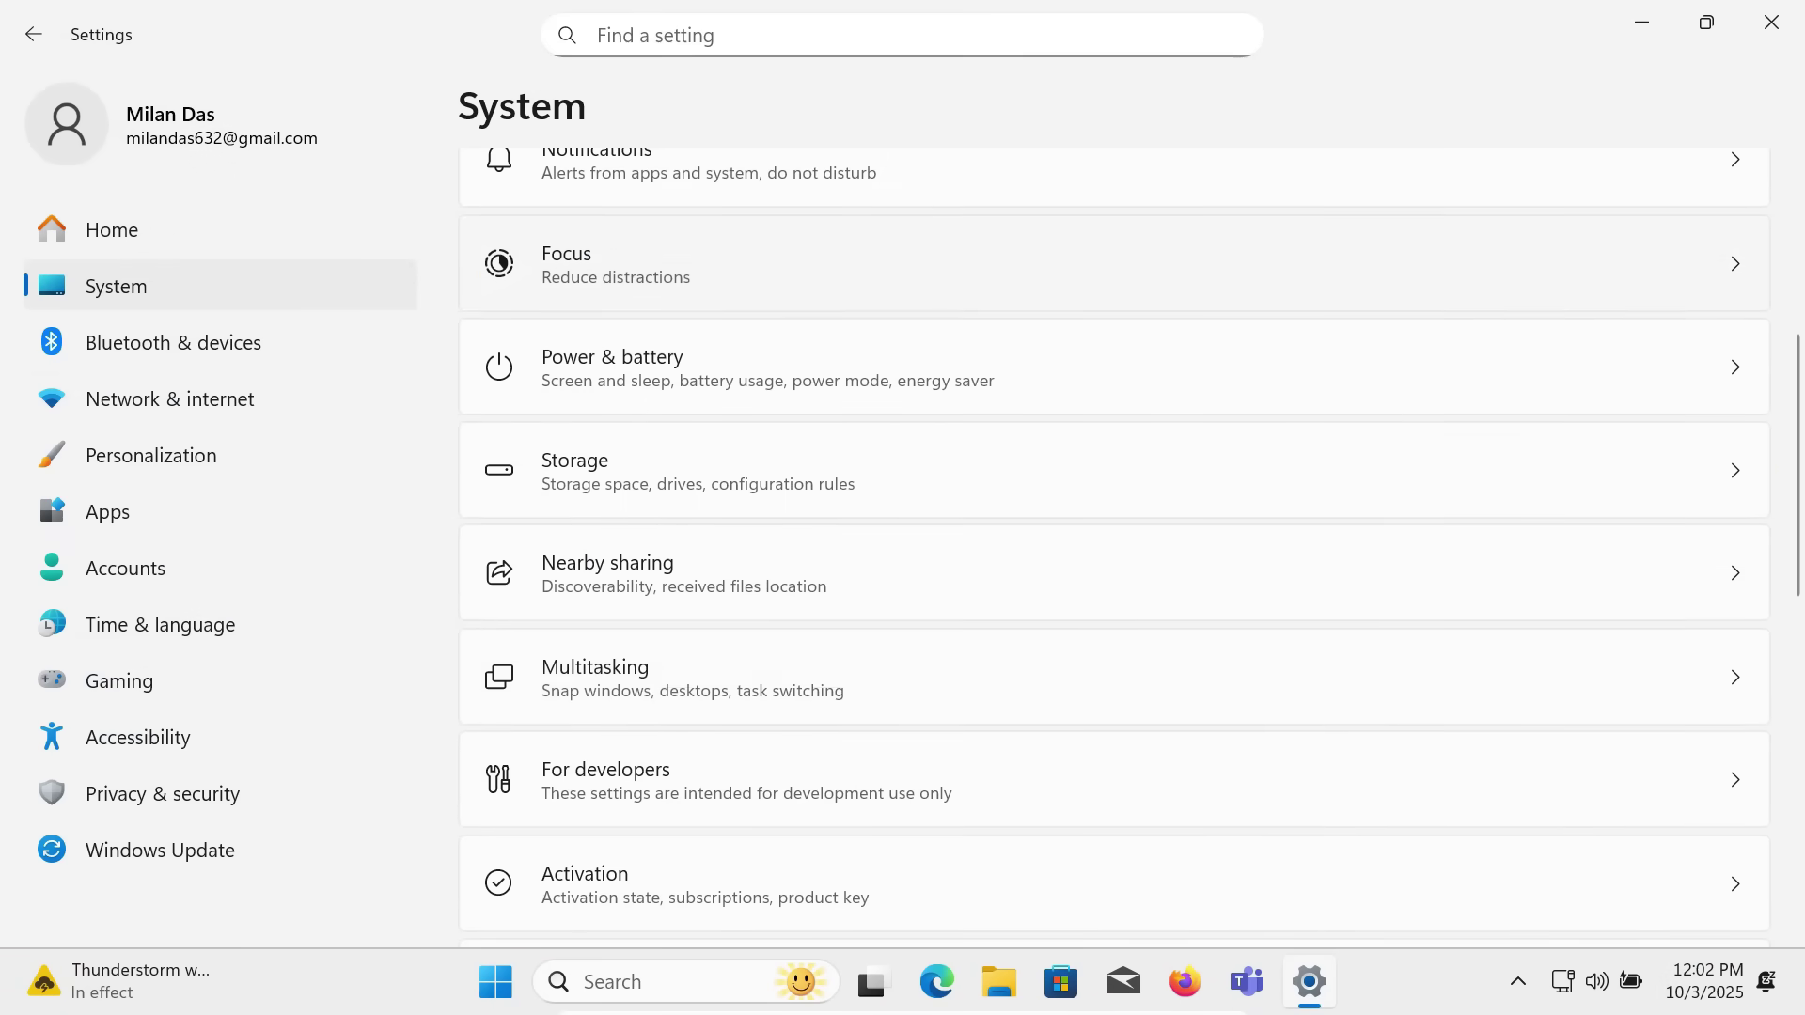
{"action": "scroll", "coordinate": [1113, 545], "scroll_direction": "down", "scroll_amount": 3}
{"action": "left_click", "coordinate": [667, 731]}
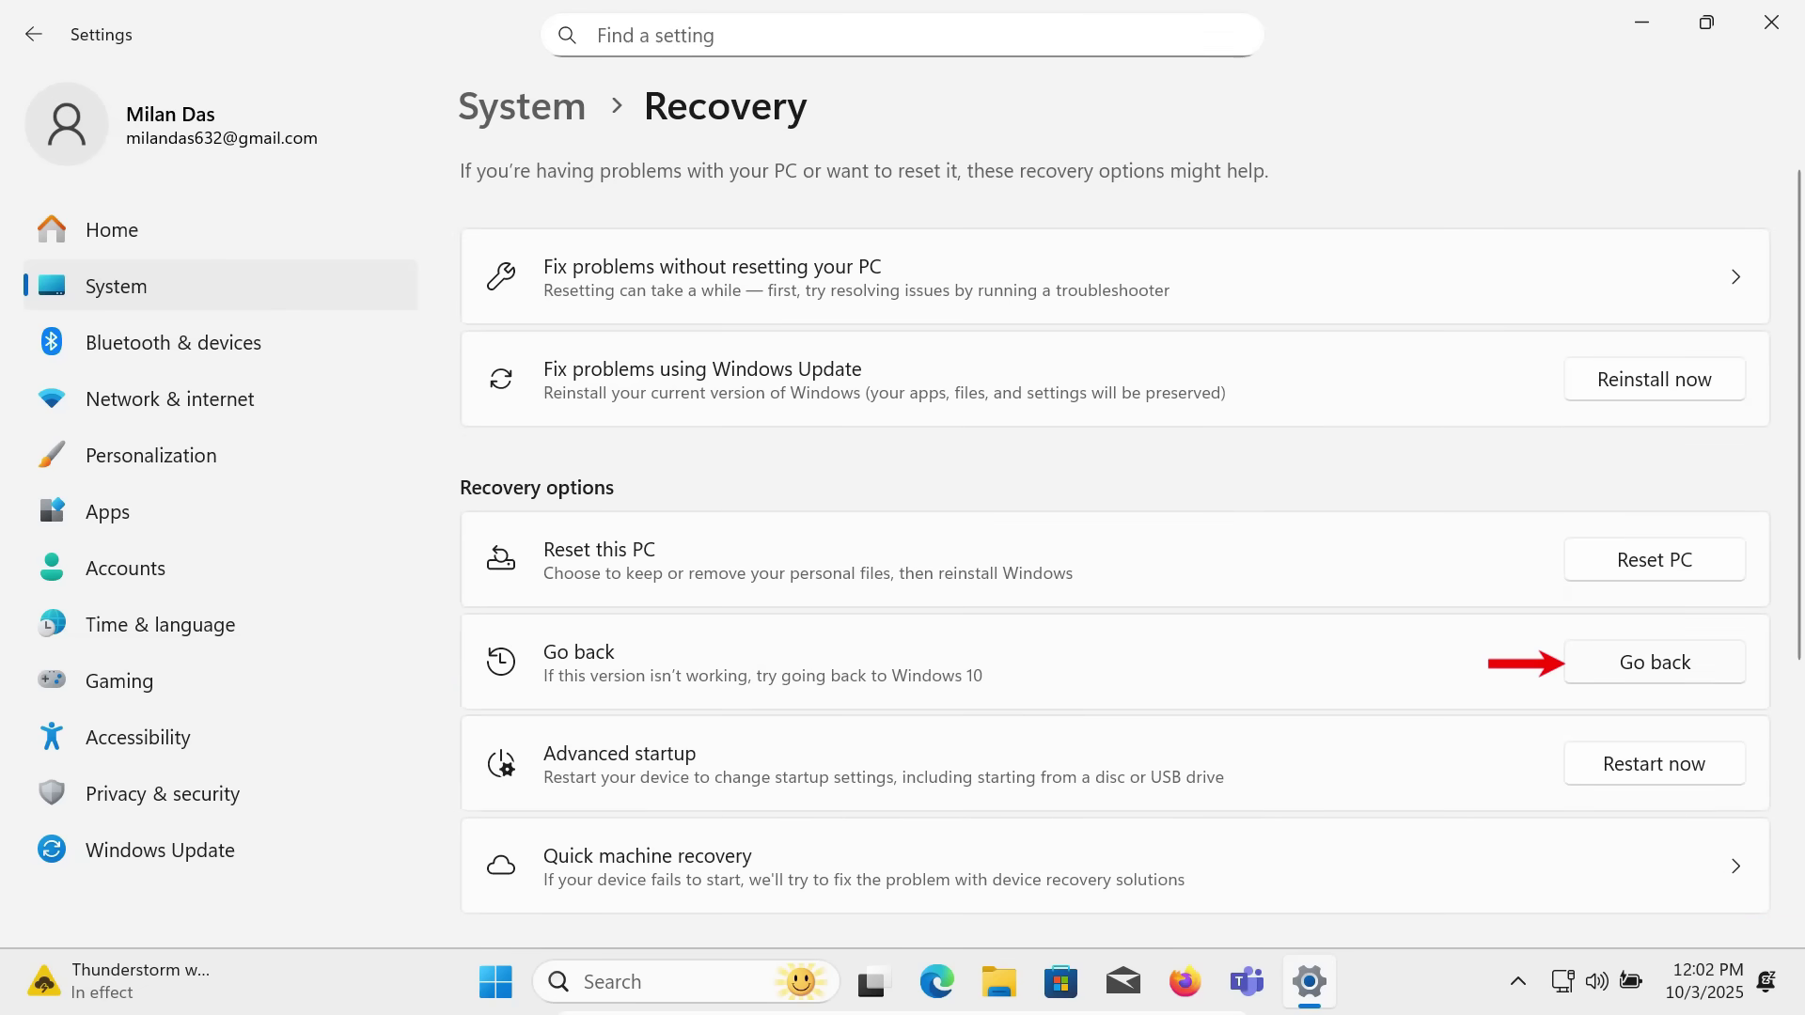
Step: Step through Go back to Windows 10, declining the update check, cancel at the final confirmation, and close Settings
{"action": "left_click", "coordinate": [1654, 663]}
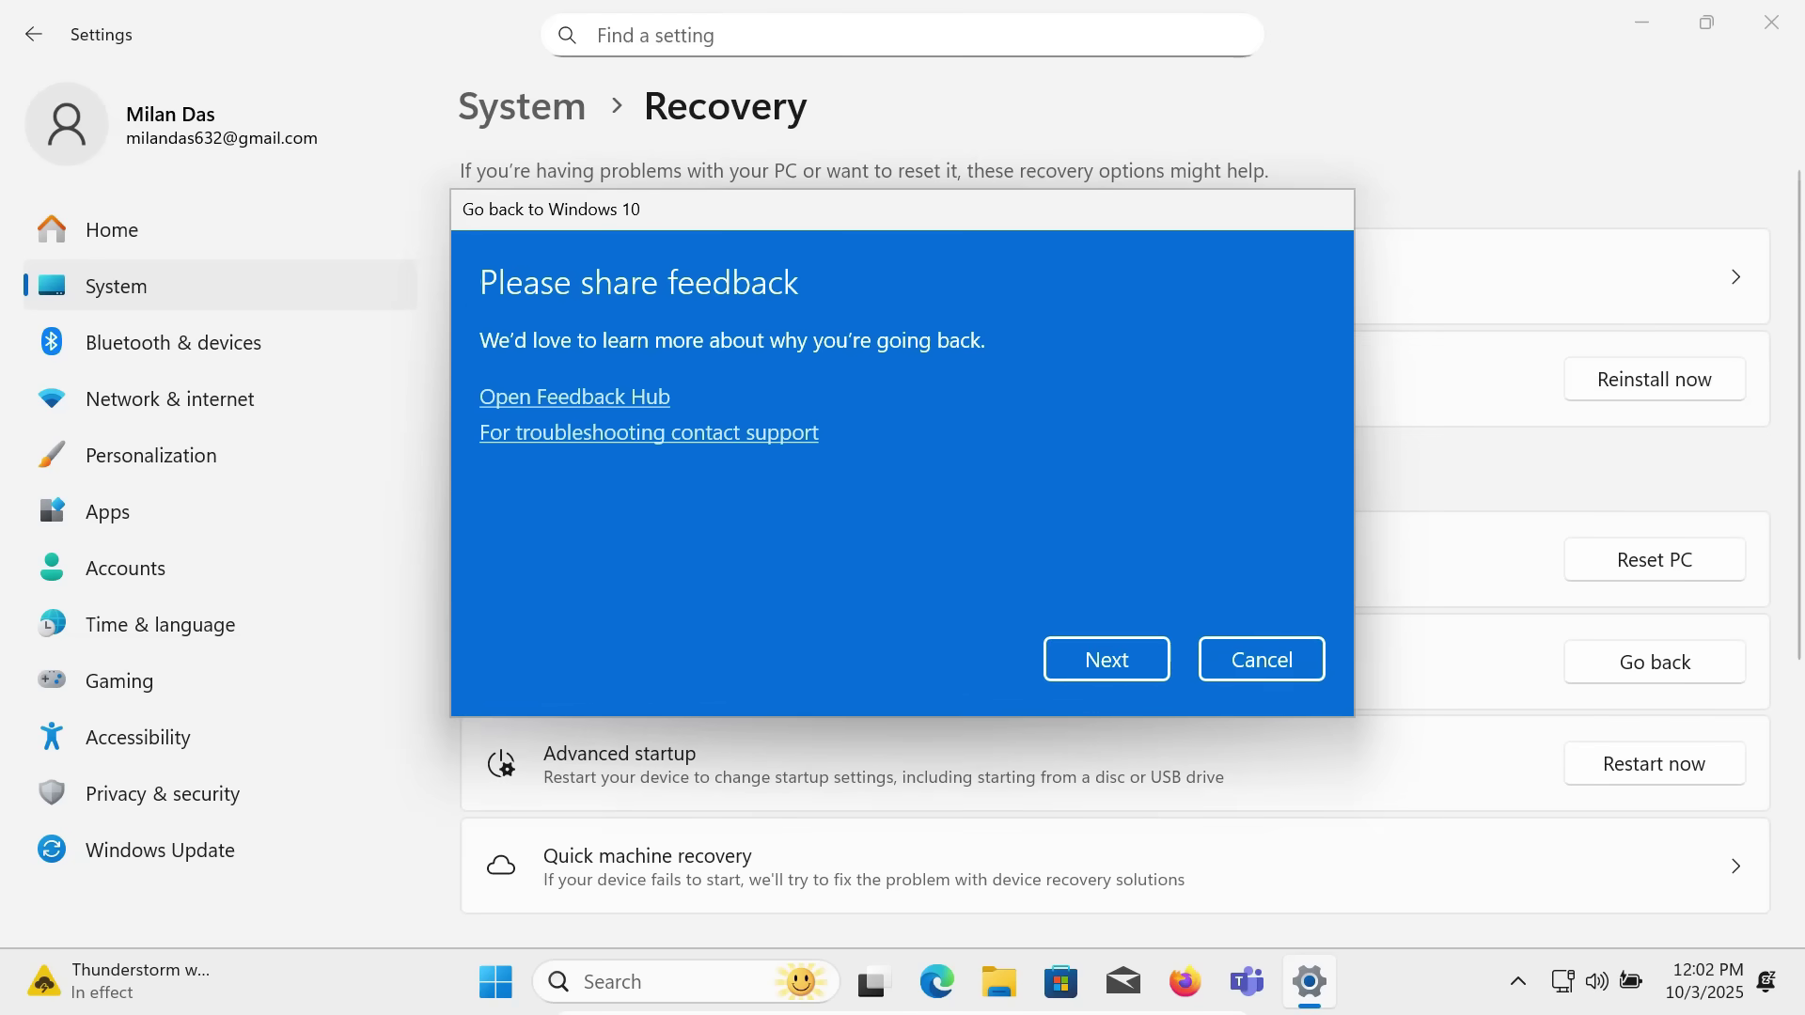
{"action": "left_click", "coordinate": [1106, 660]}
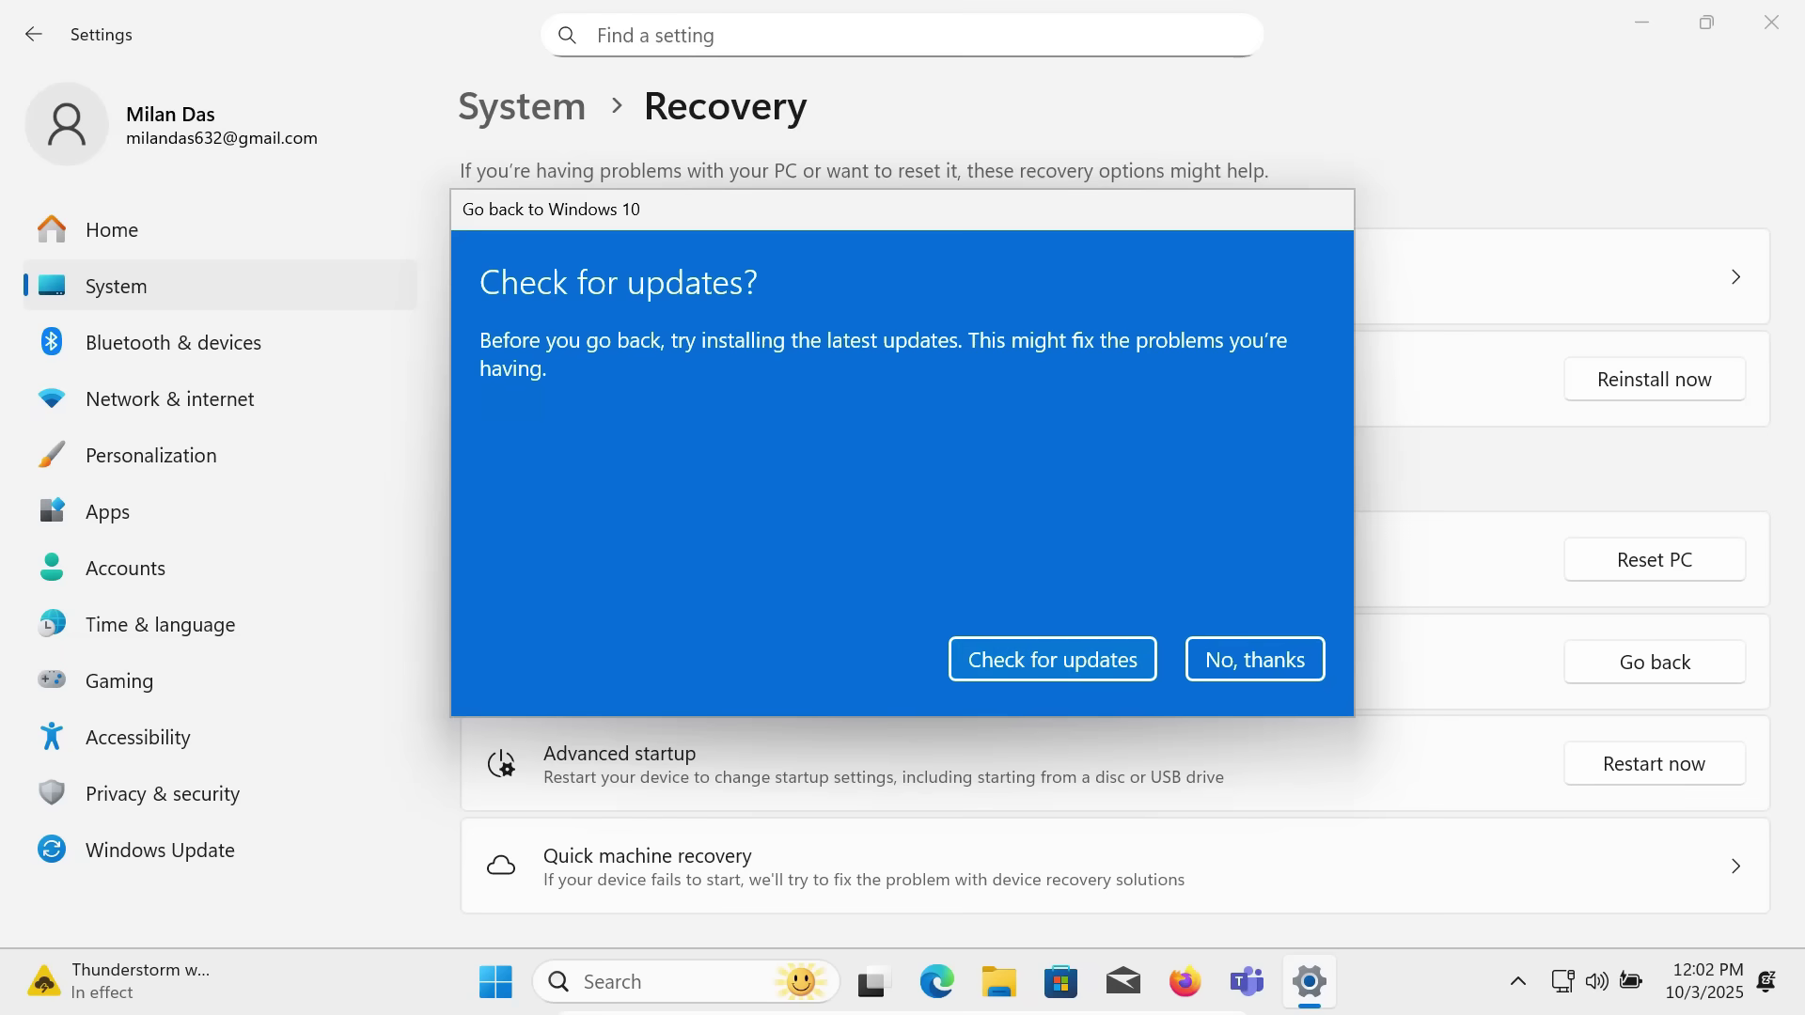
{"action": "left_click", "coordinate": [1255, 660]}
{"action": "key", "text": "Return"}
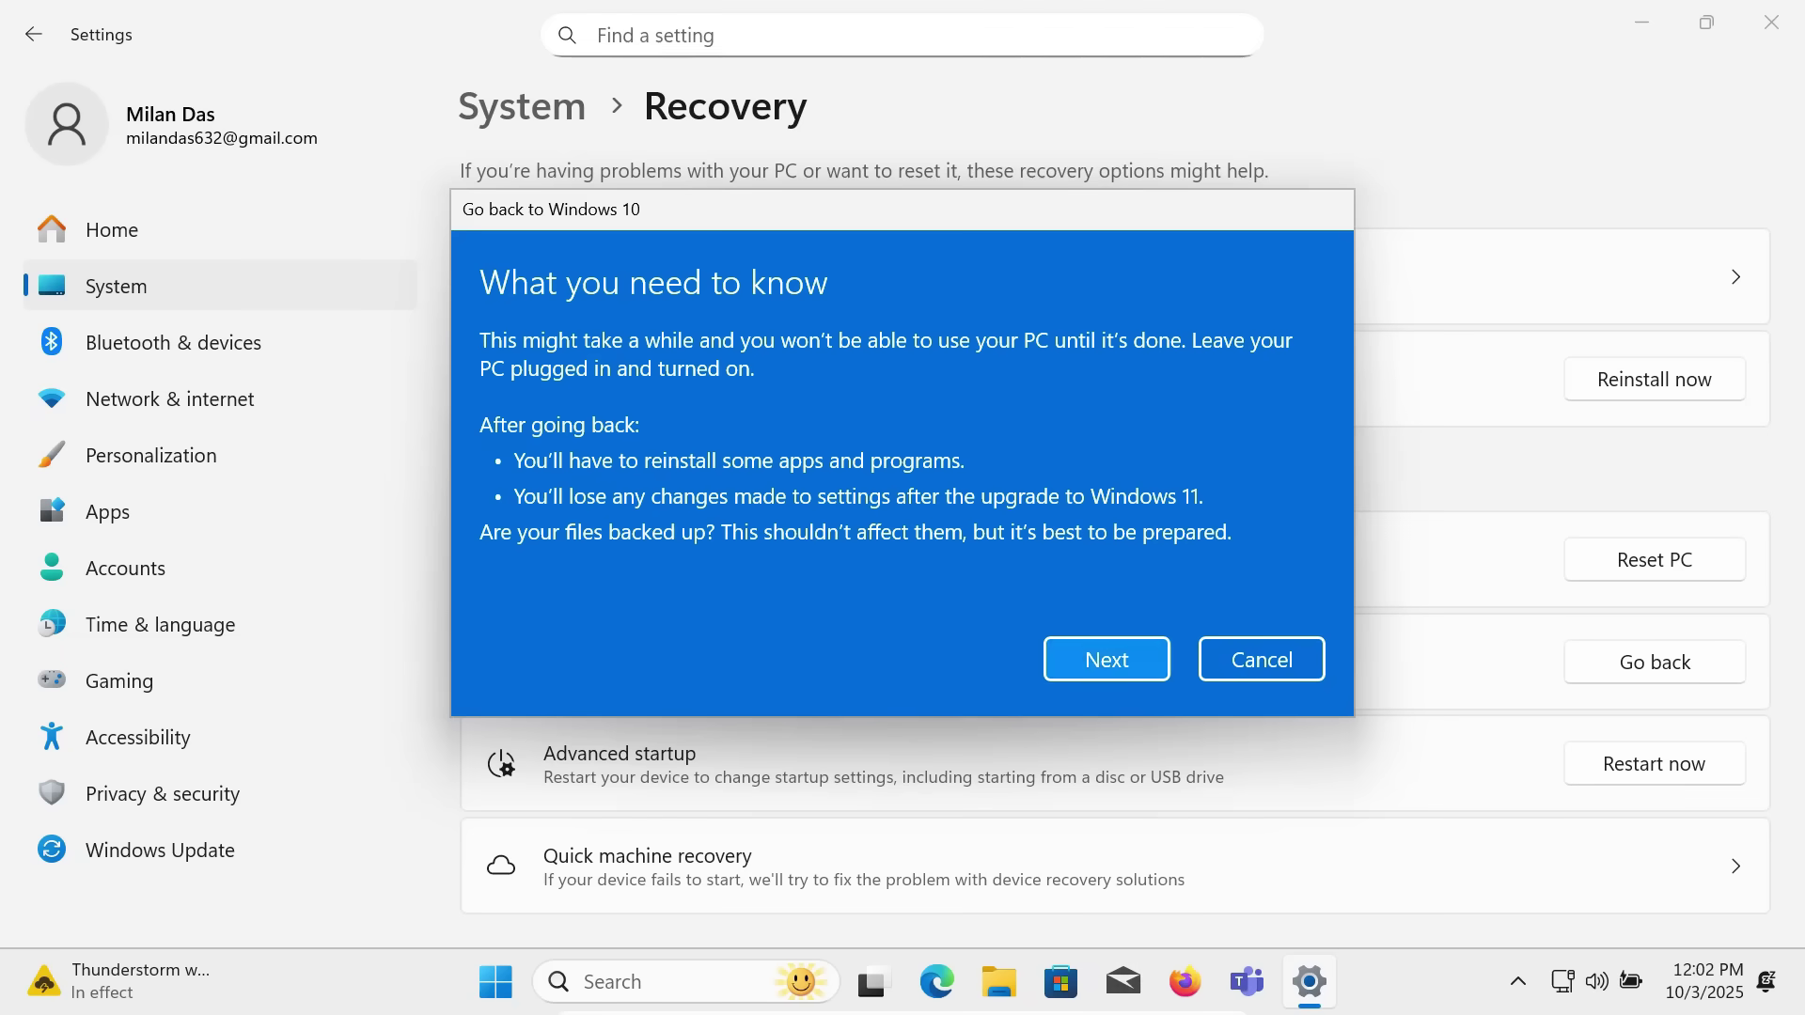
{"action": "key", "text": "Return"}
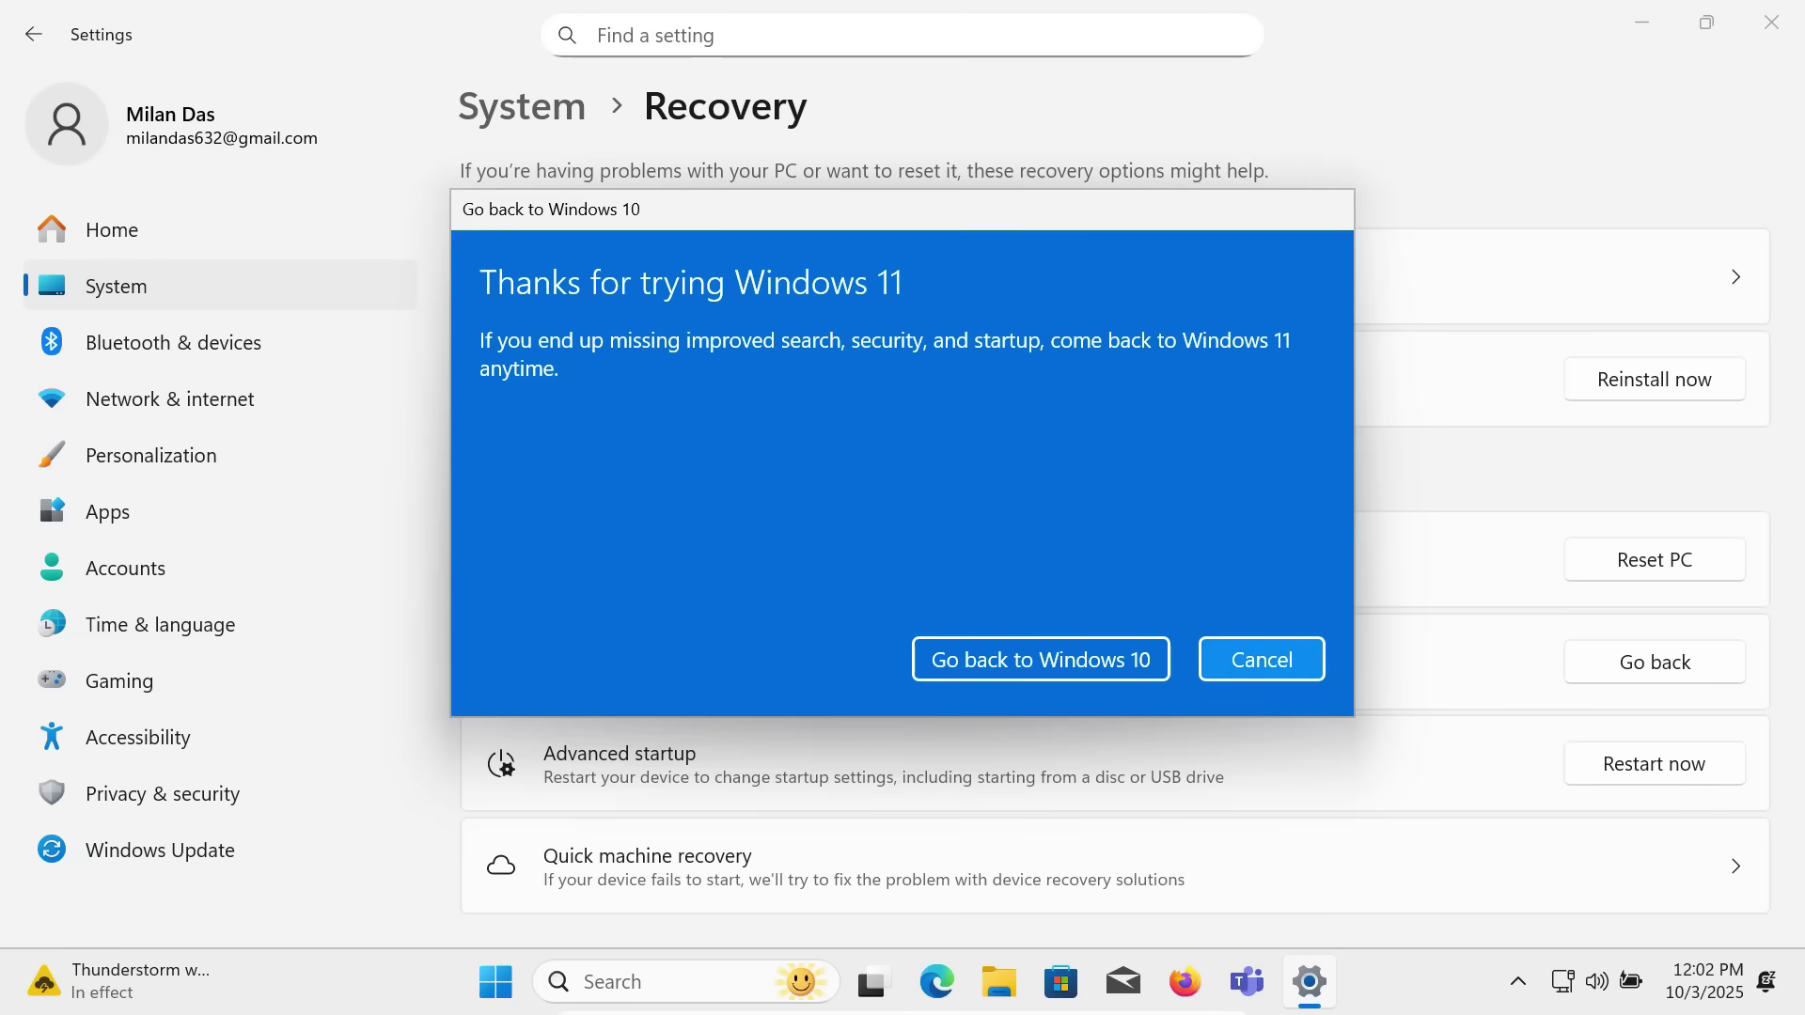
{"action": "key", "text": "Return"}
{"action": "left_click", "coordinate": [1771, 22]}
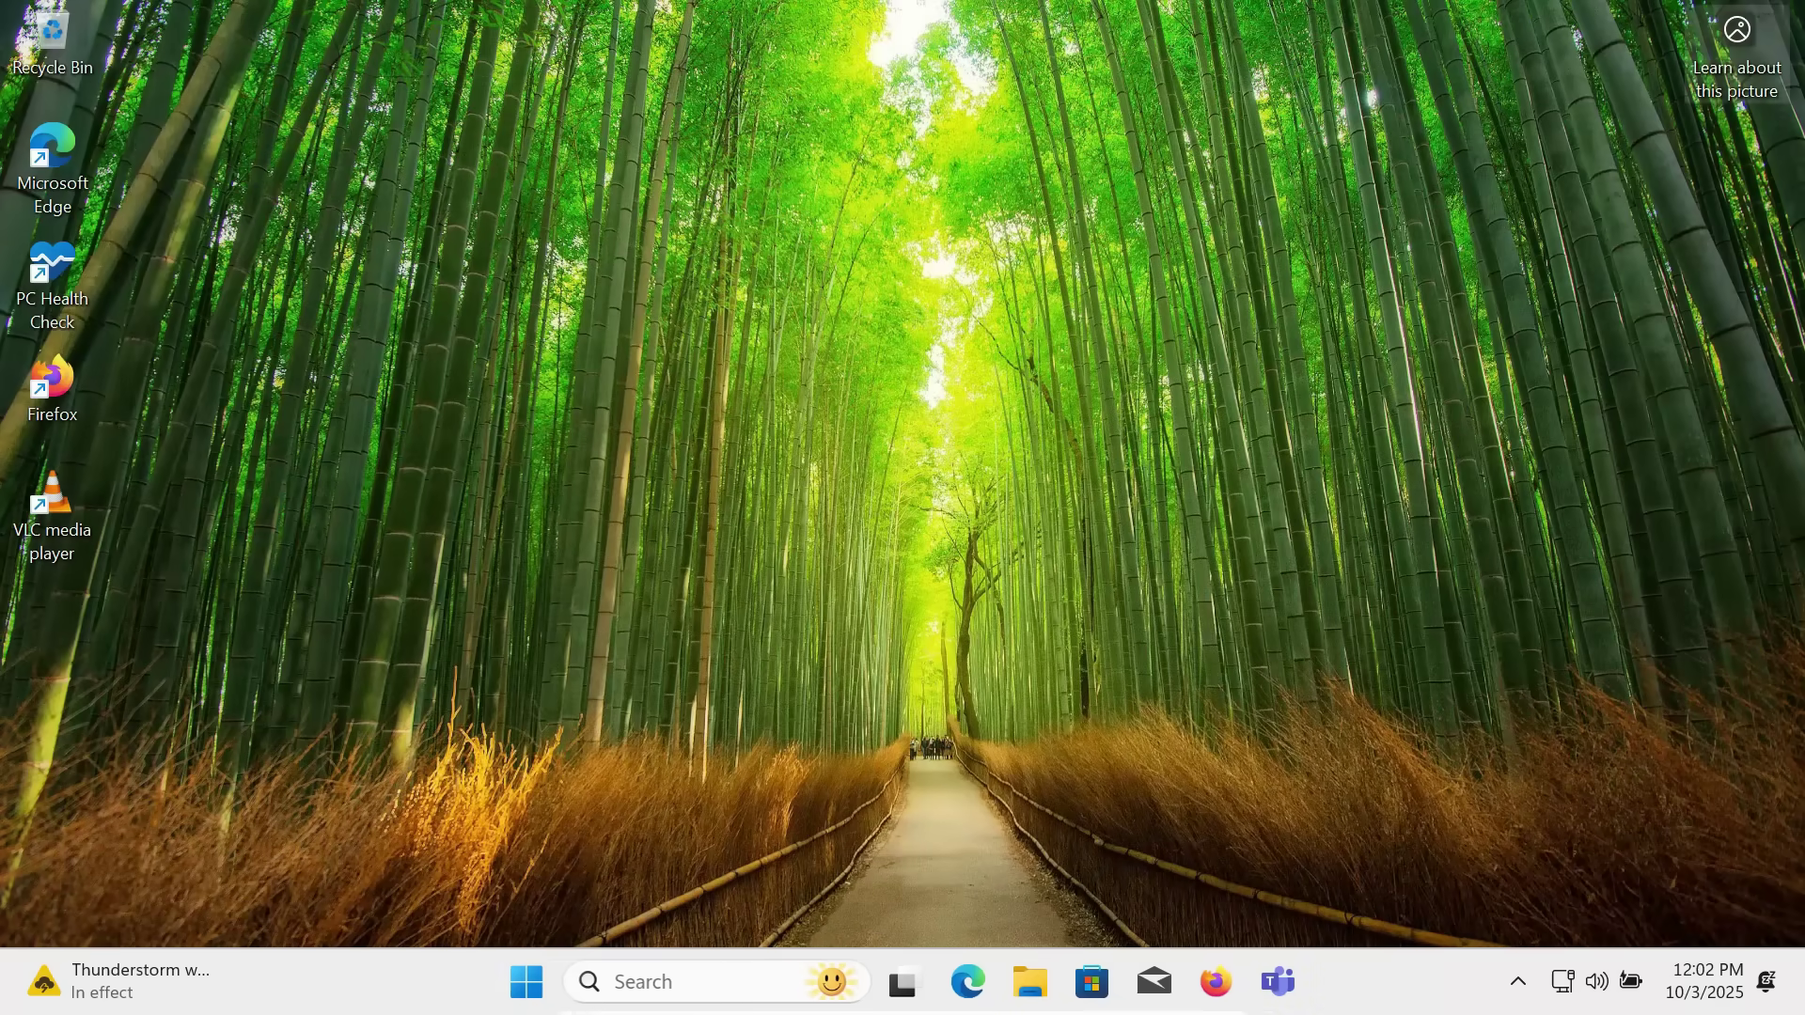